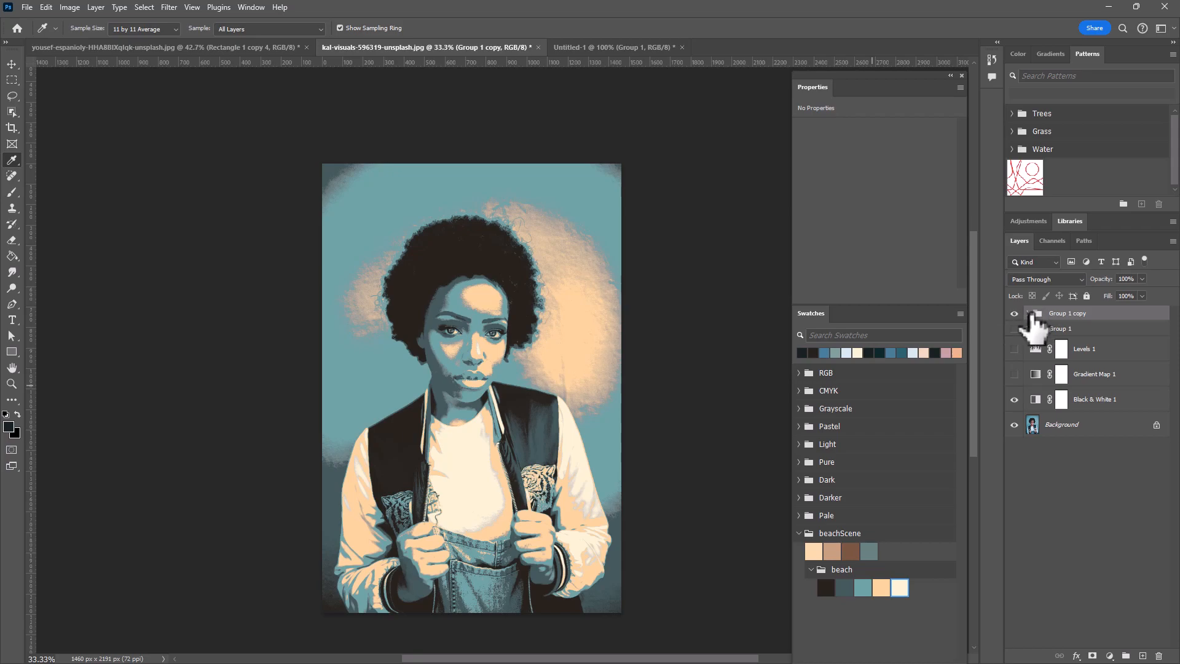
Inspect the Blend If settings of the Color Fill 5 layer inside Group 1 copy.
double_click(1155, 337)
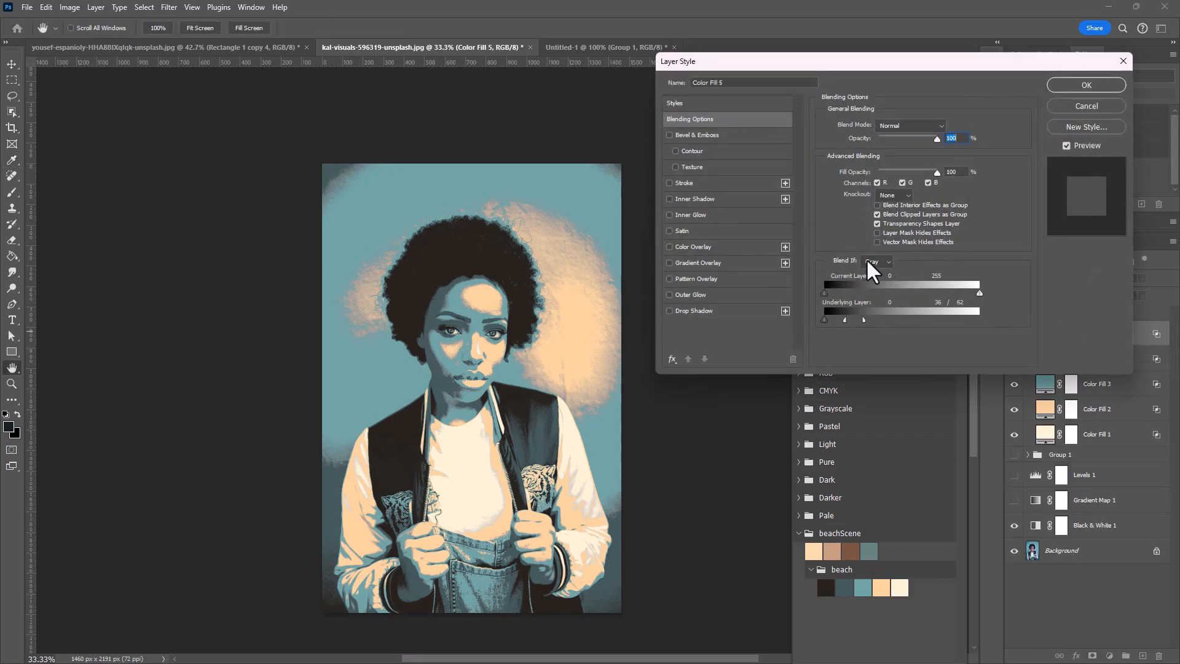
click(1081, 103)
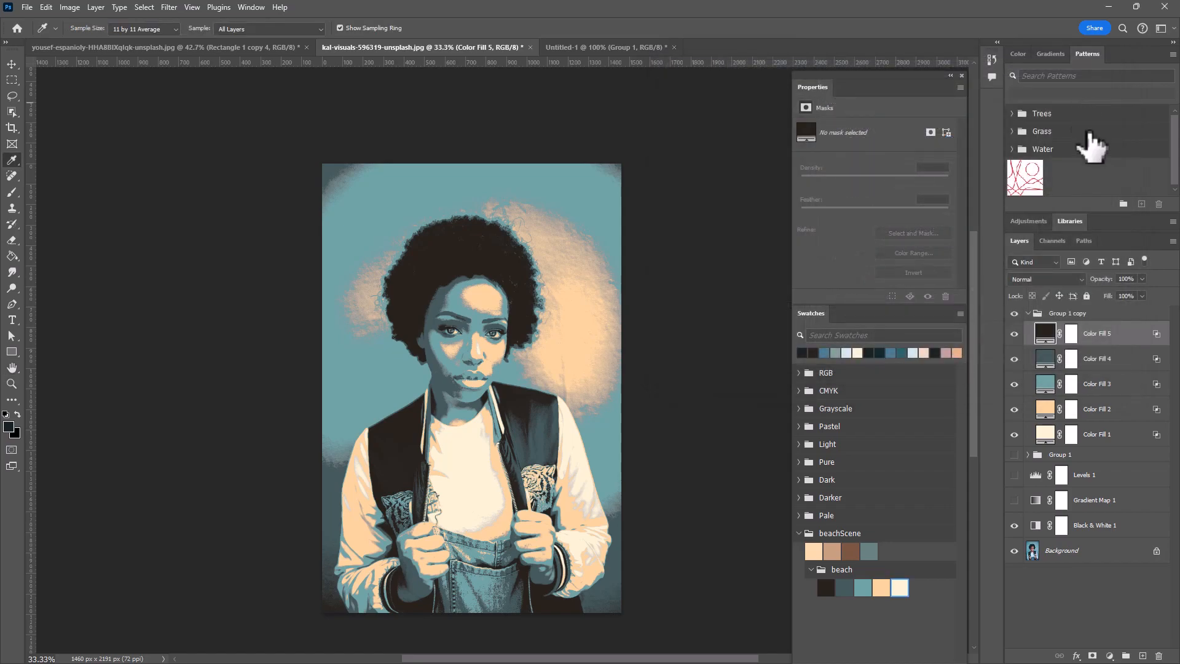
click(1026, 314)
Hide Group 1 copy, Gradient Map 1 and Black & White 1, leaving only the original portrait visible.
click(1014, 374)
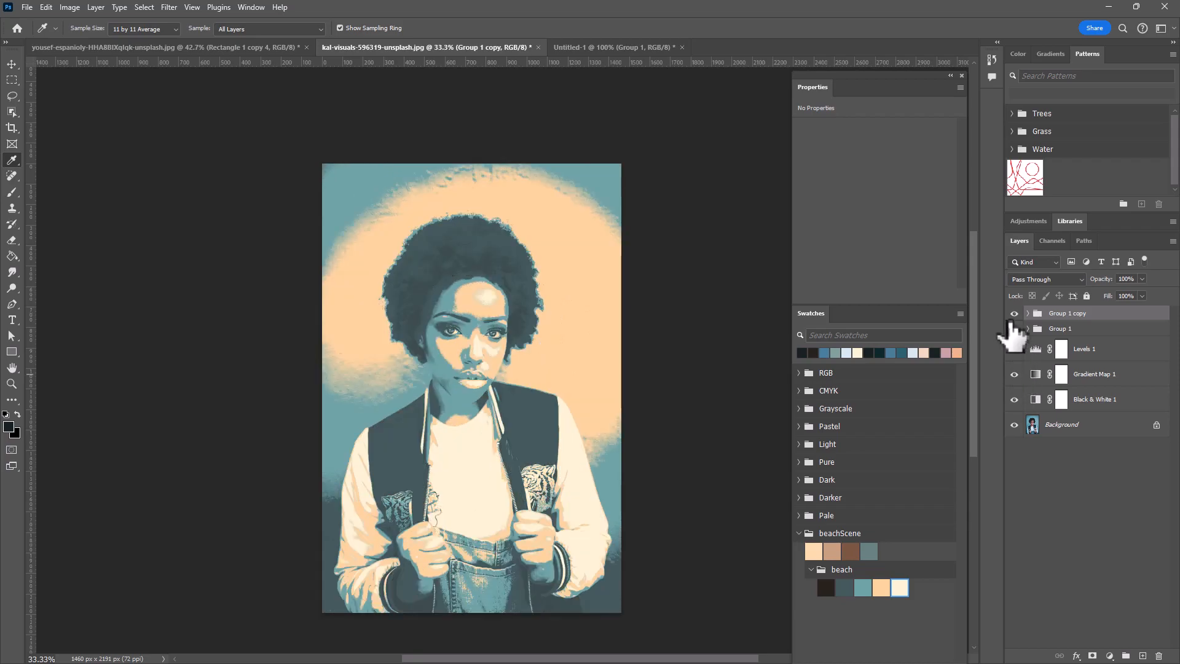
click(1013, 314)
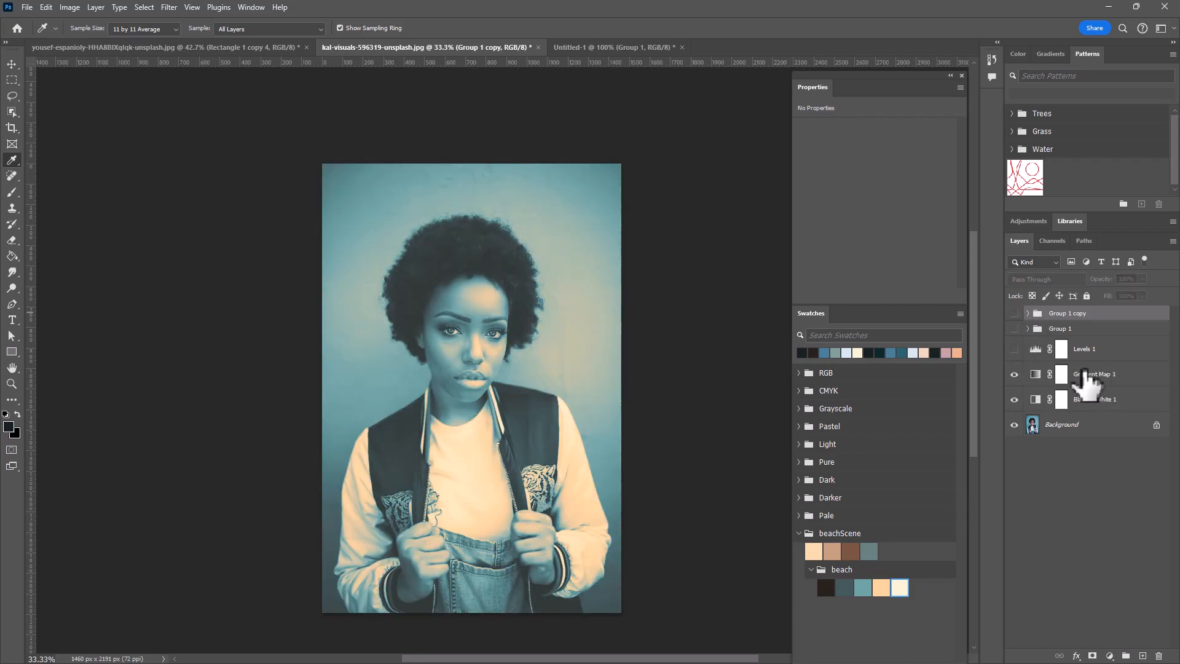
click(1013, 374)
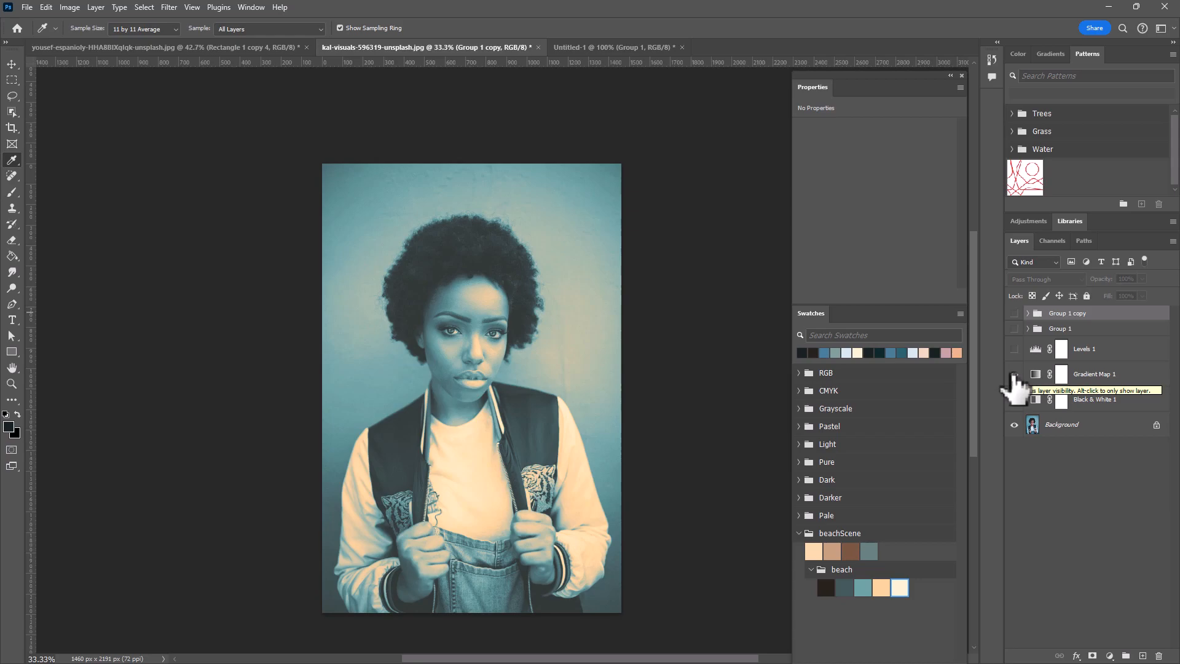
click(1013, 399)
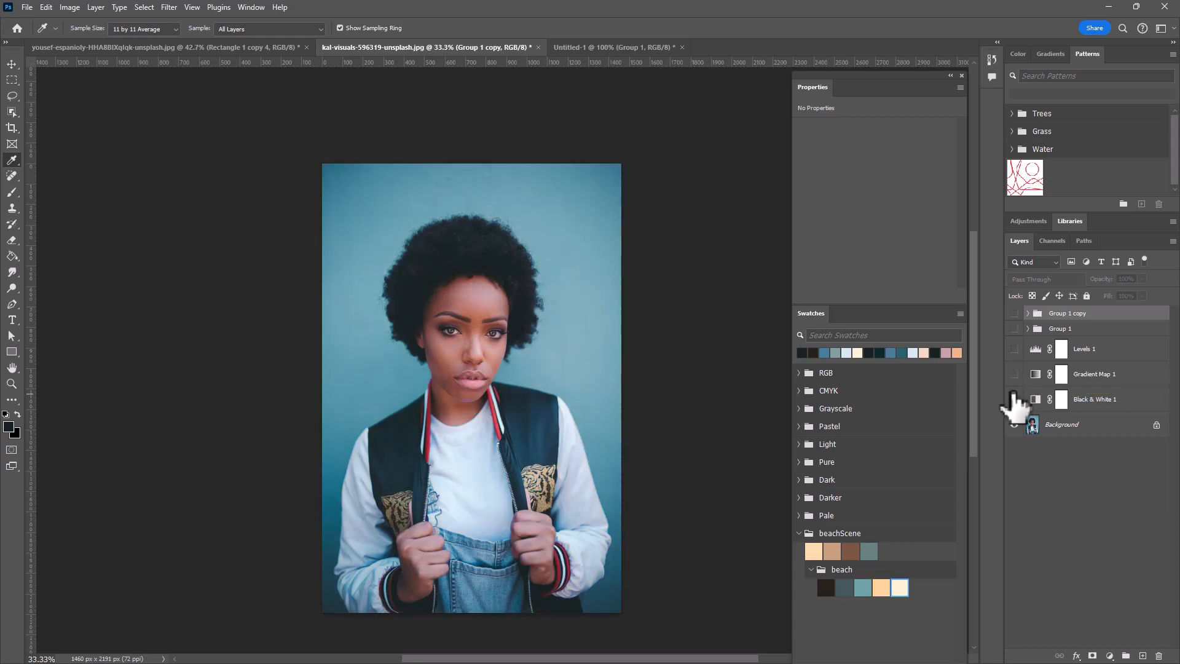
Add a Curves adjustment layer directly above the Background layer and show its curve settings.
click(1100, 424)
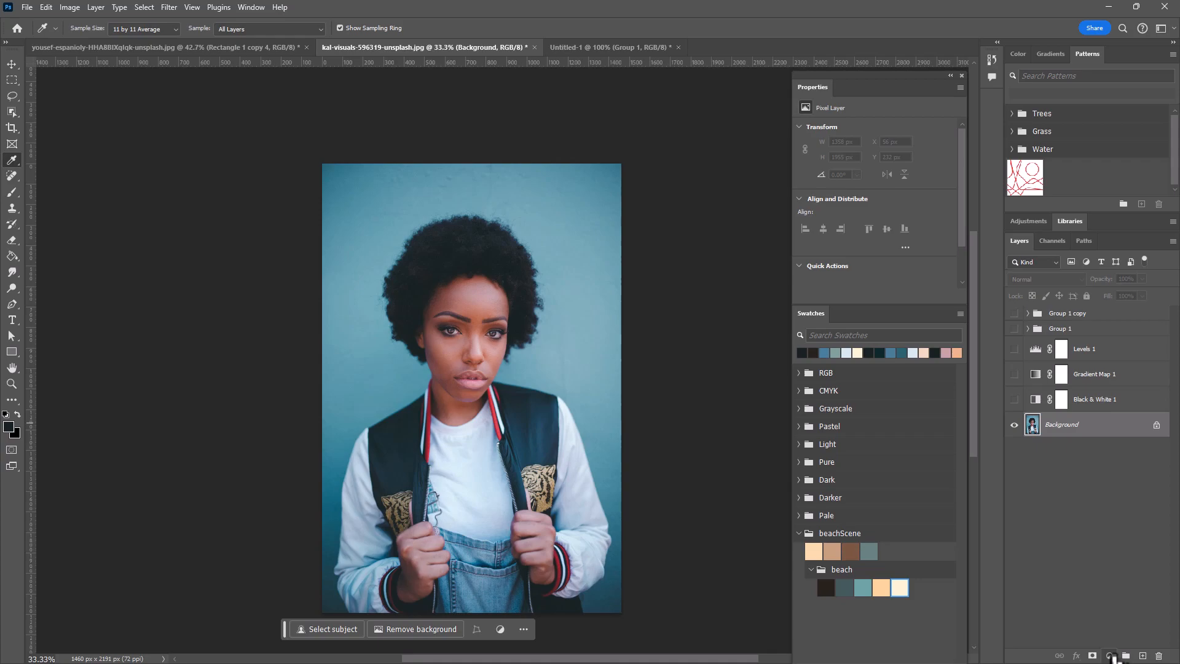
click(1110, 655)
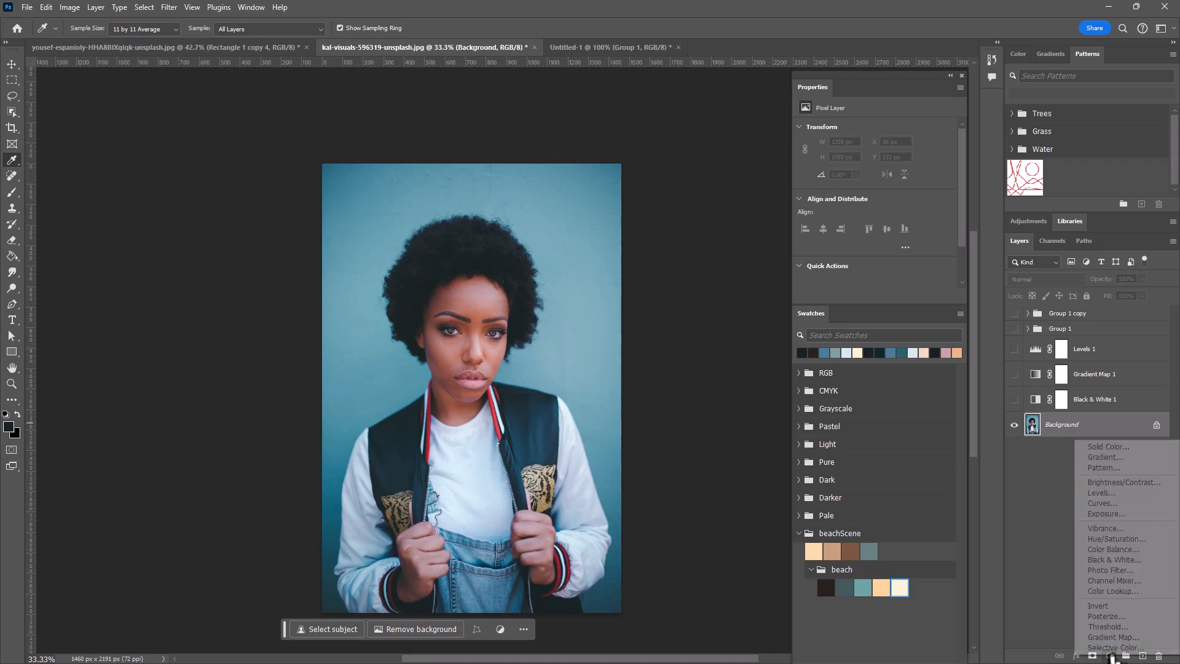
click(1111, 503)
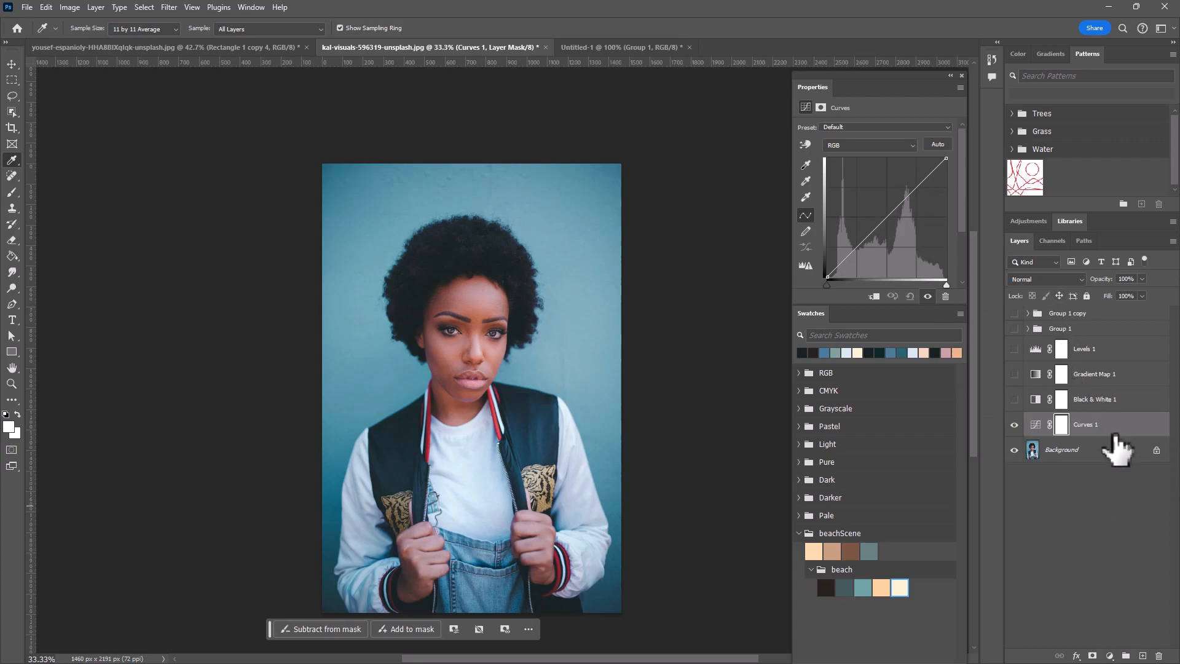
click(1061, 424)
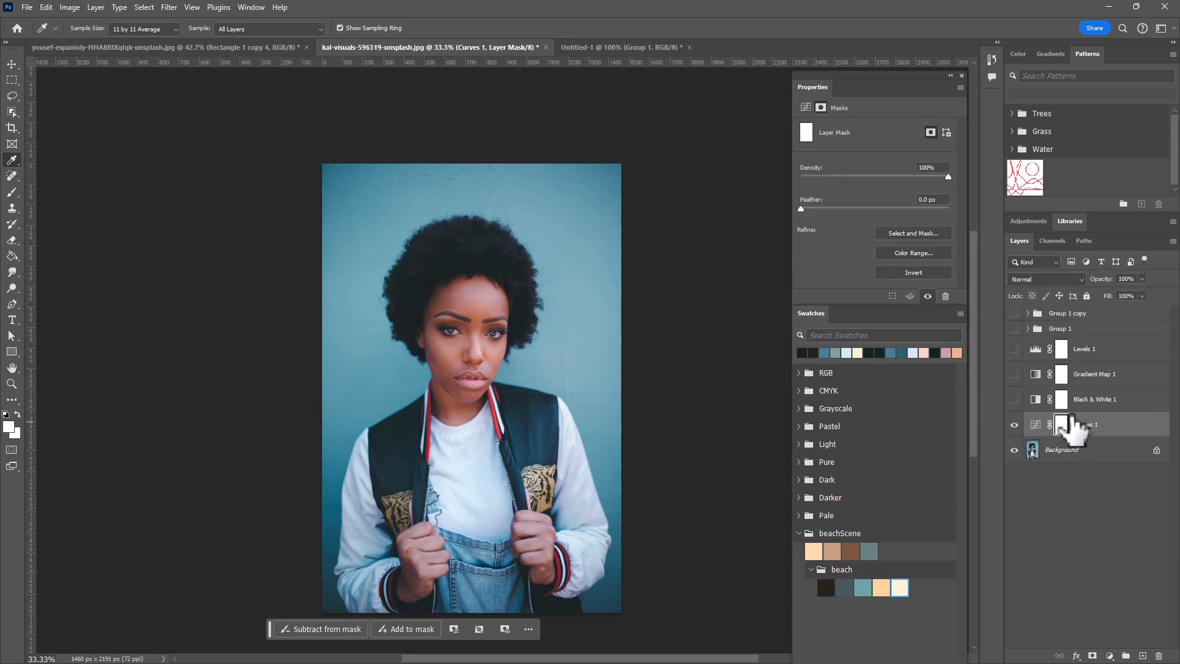
click(1036, 427)
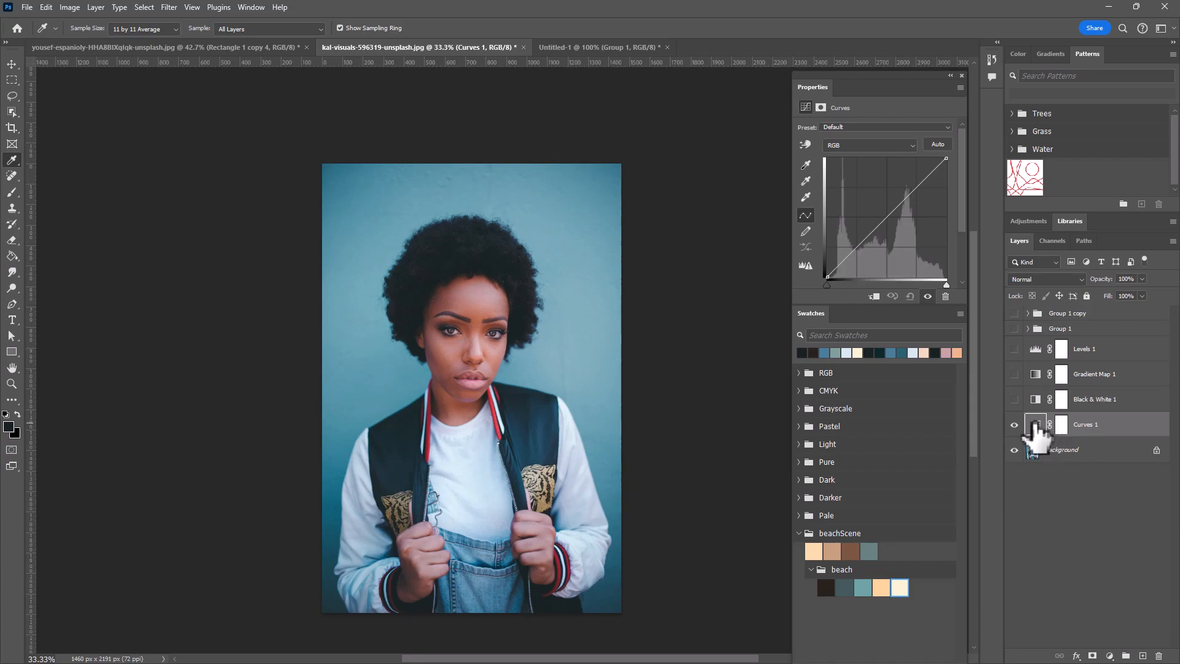
Set the Curves target highlight color to the beach group's cream swatch (fdf3d4), not as default, and sample the white shirt with it.
double_click(802, 194)
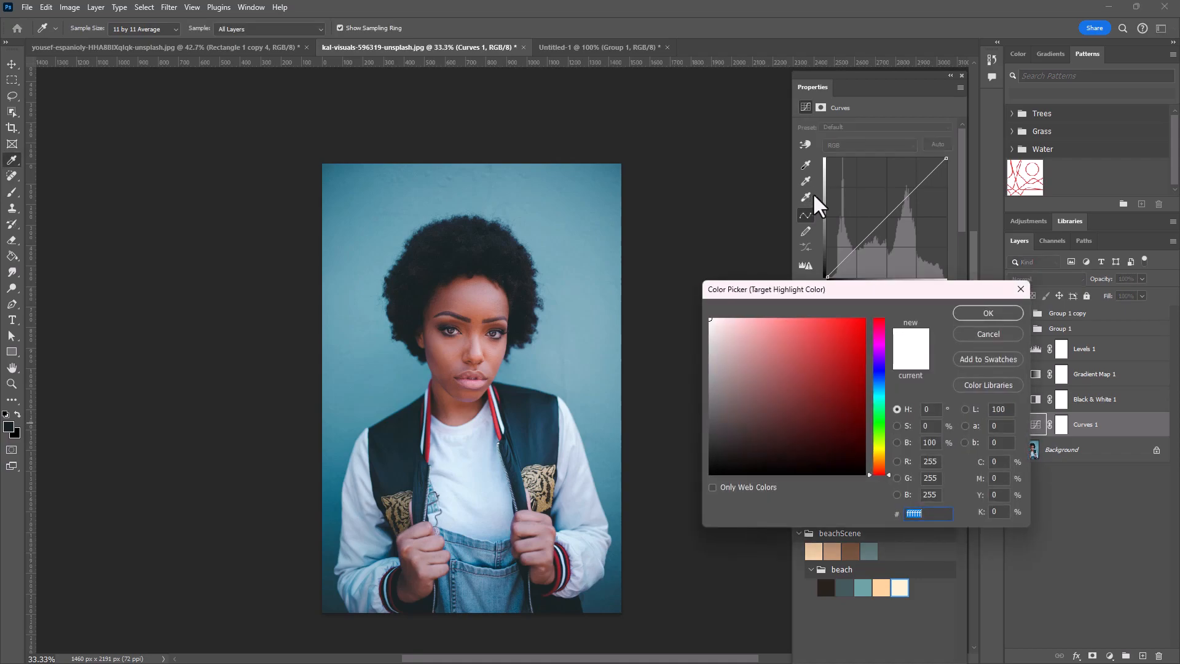
drag(924, 285, 817, 126)
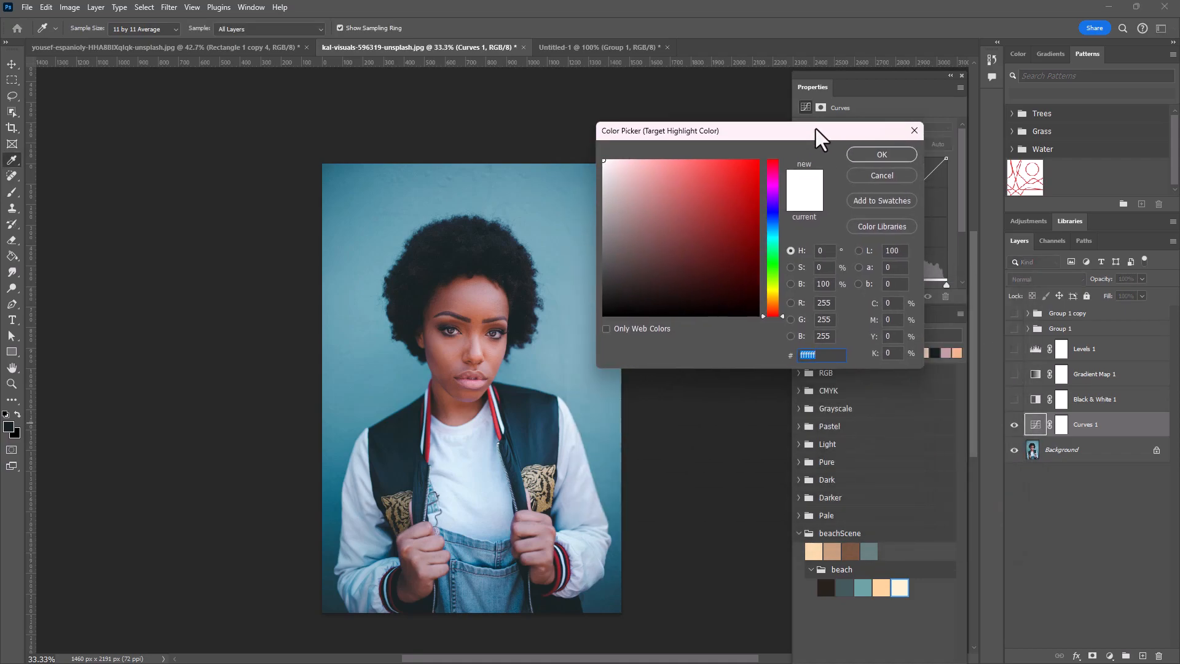
click(896, 582)
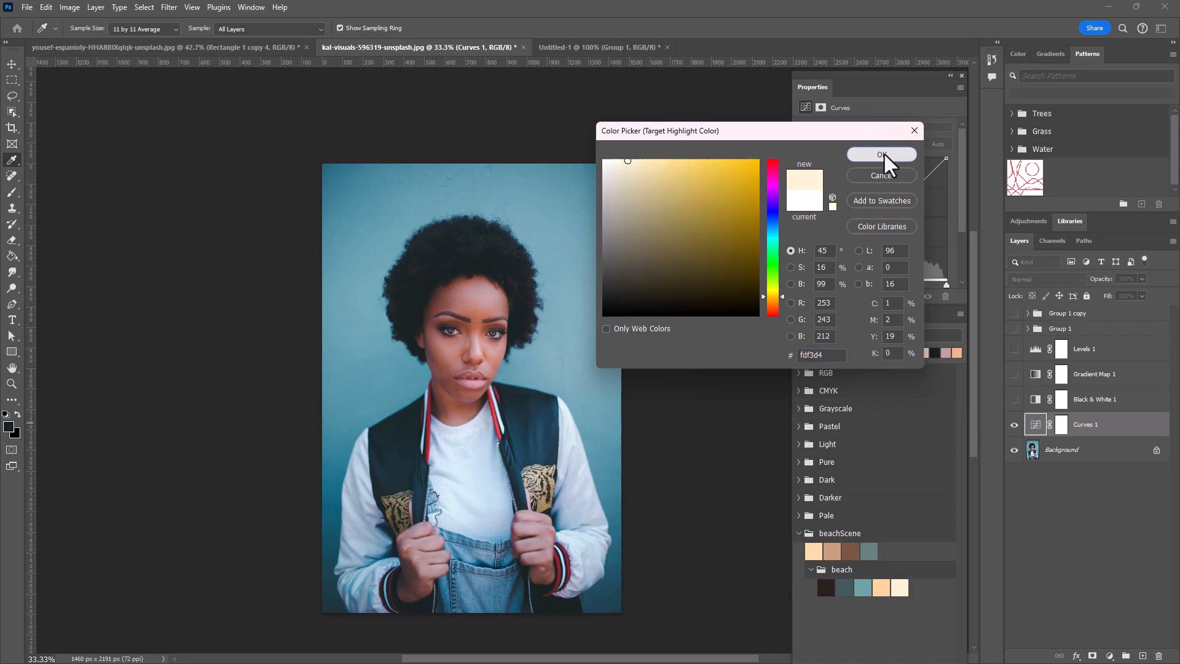
click(884, 154)
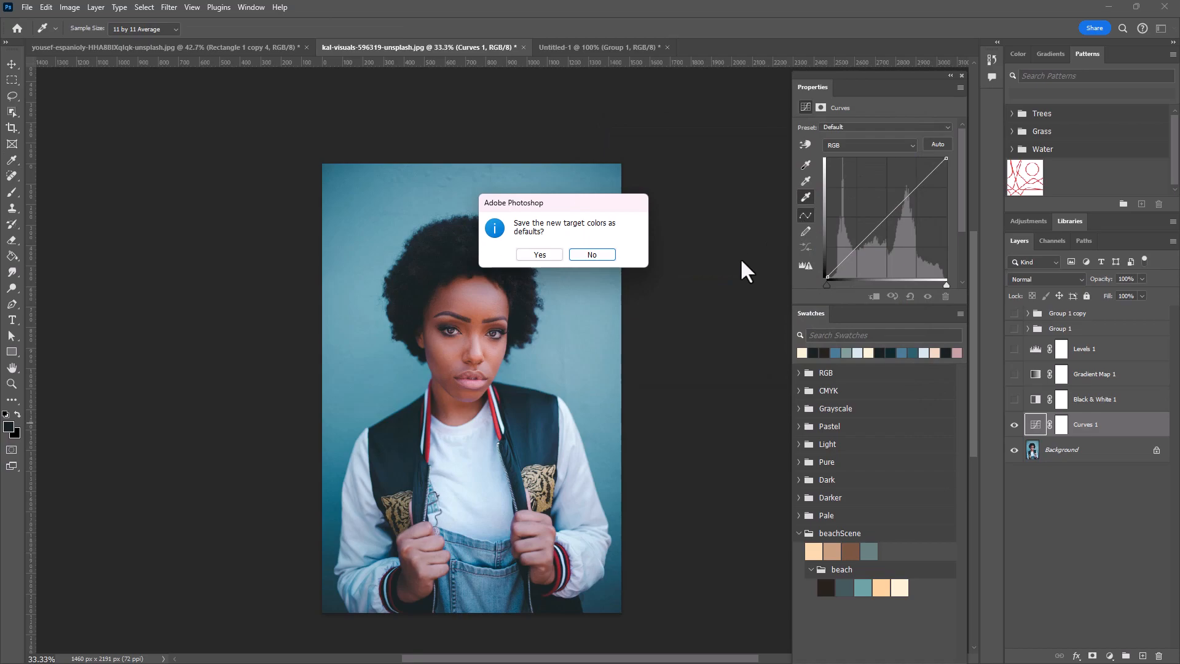
click(592, 254)
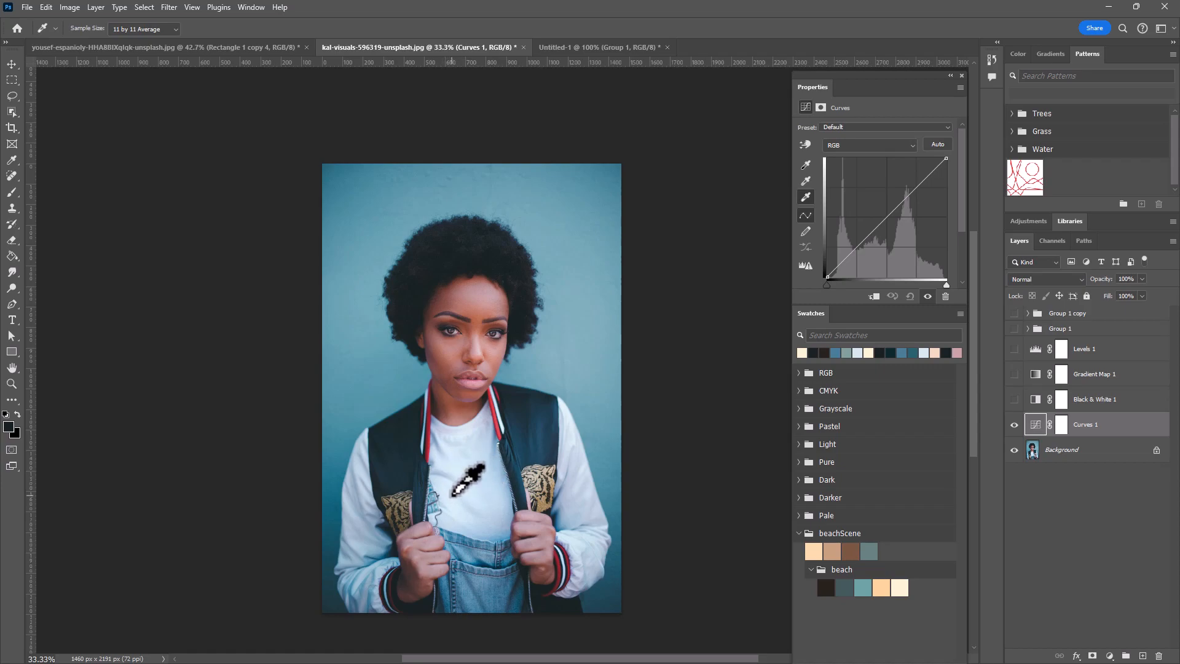
click(465, 428)
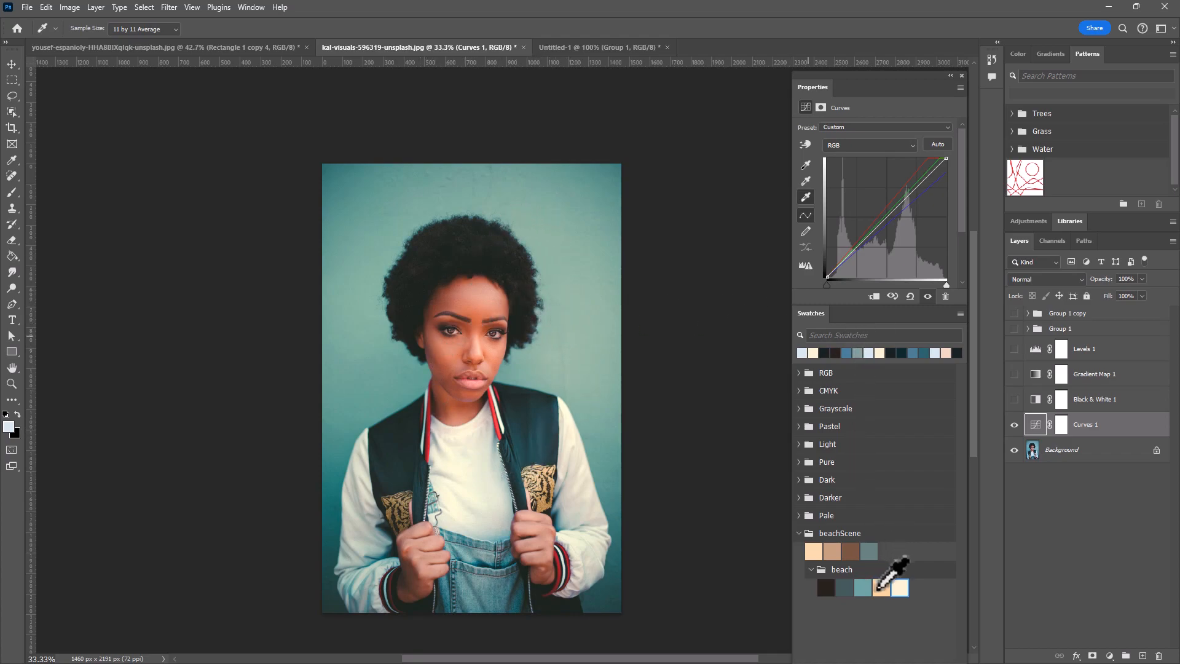
Set the Curves target midtone color to the beach group's teal swatch (6da3a6), not as default, and sample the denim overalls with it.
double_click(805, 180)
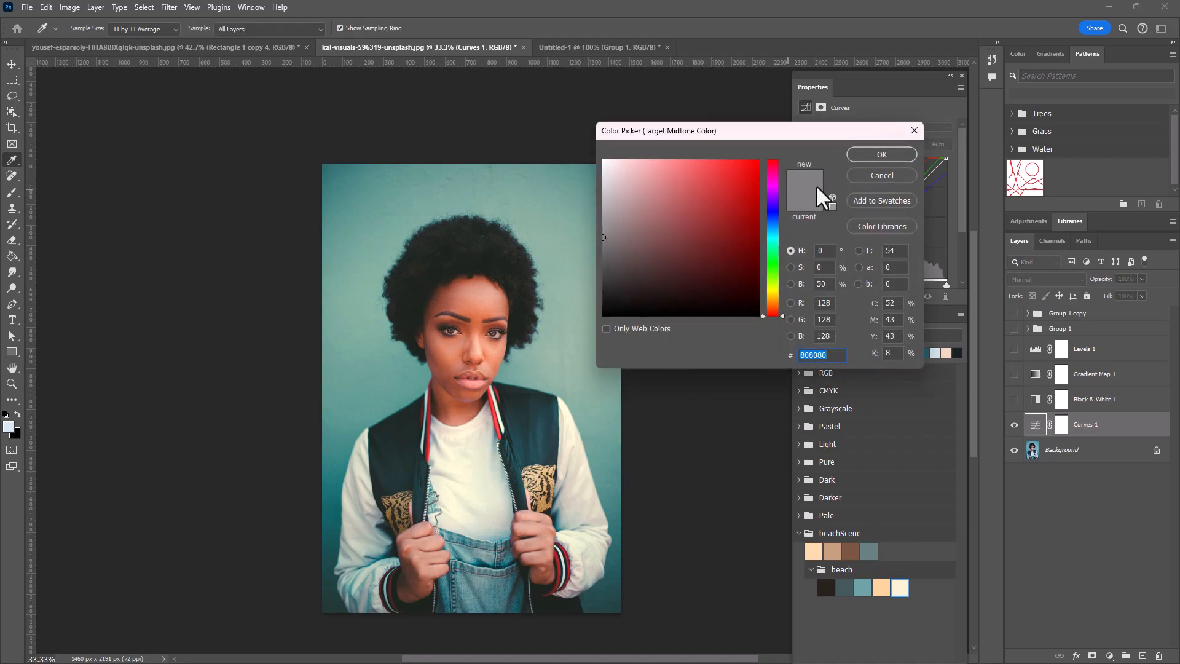
click(863, 587)
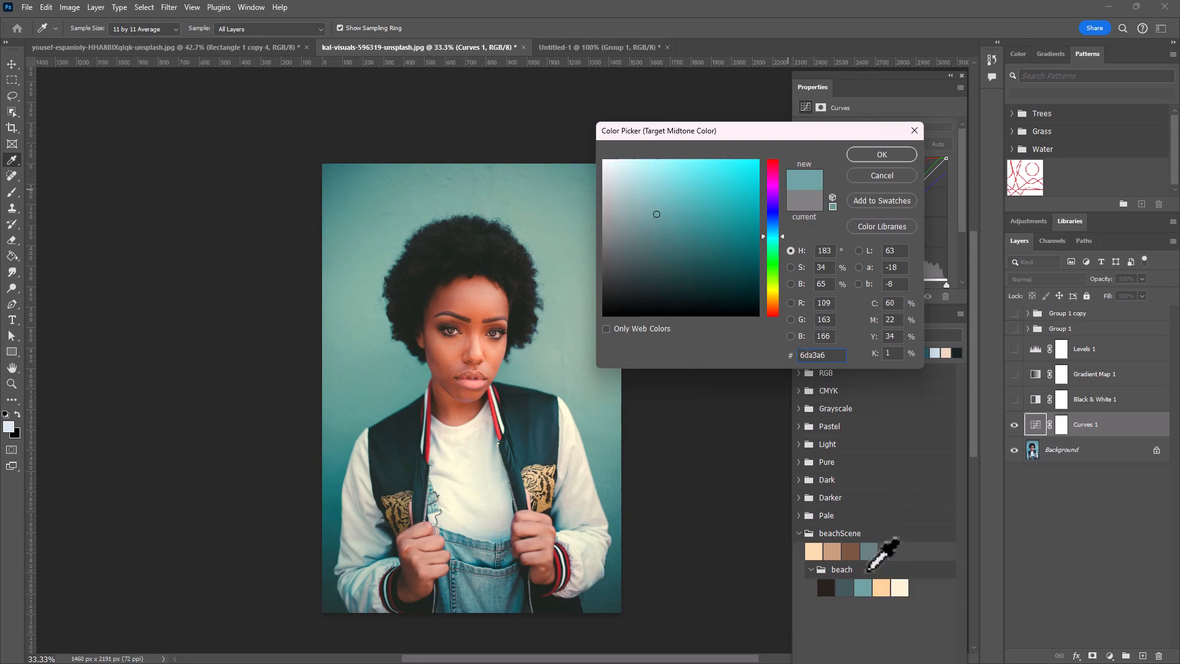
click(883, 153)
click(591, 254)
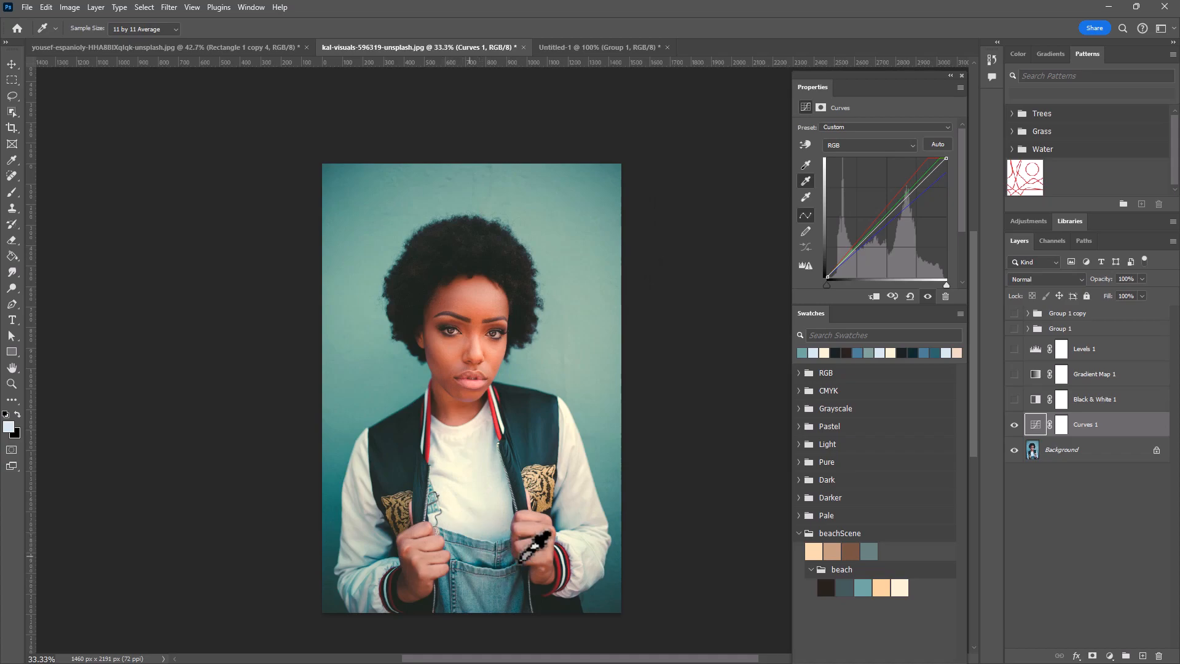
click(474, 604)
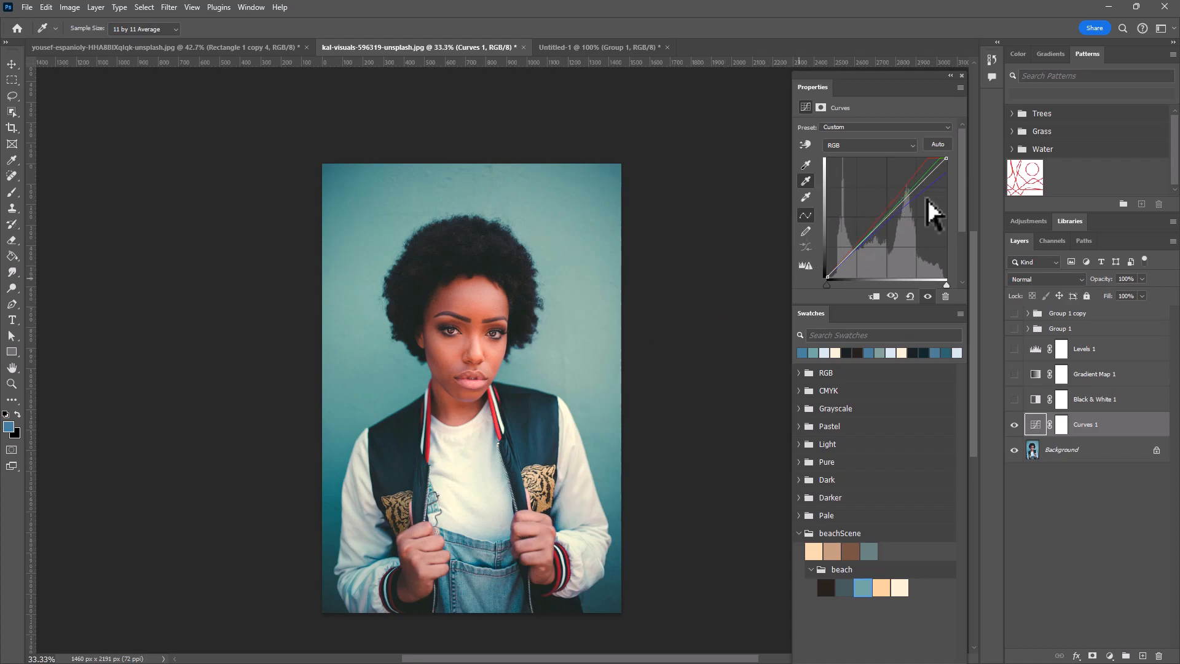
Set the Curves target shadow color to the beach group's dark brown swatch (27221d), not as default, and sample the dark hair with it.
double_click(802, 164)
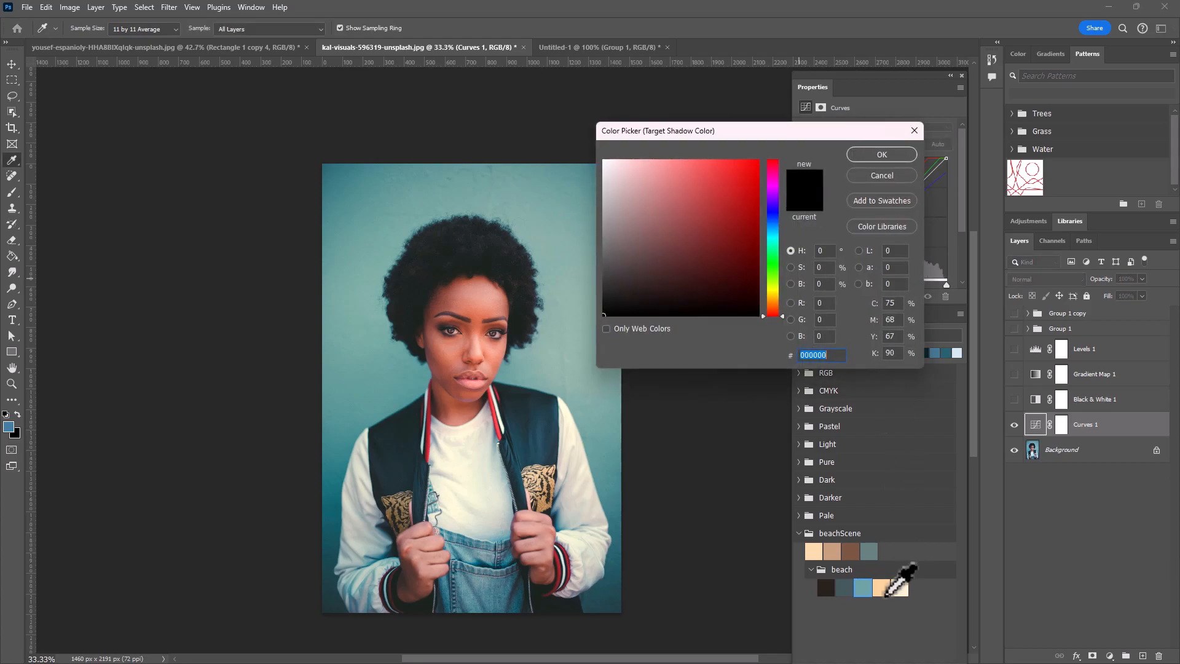
click(825, 587)
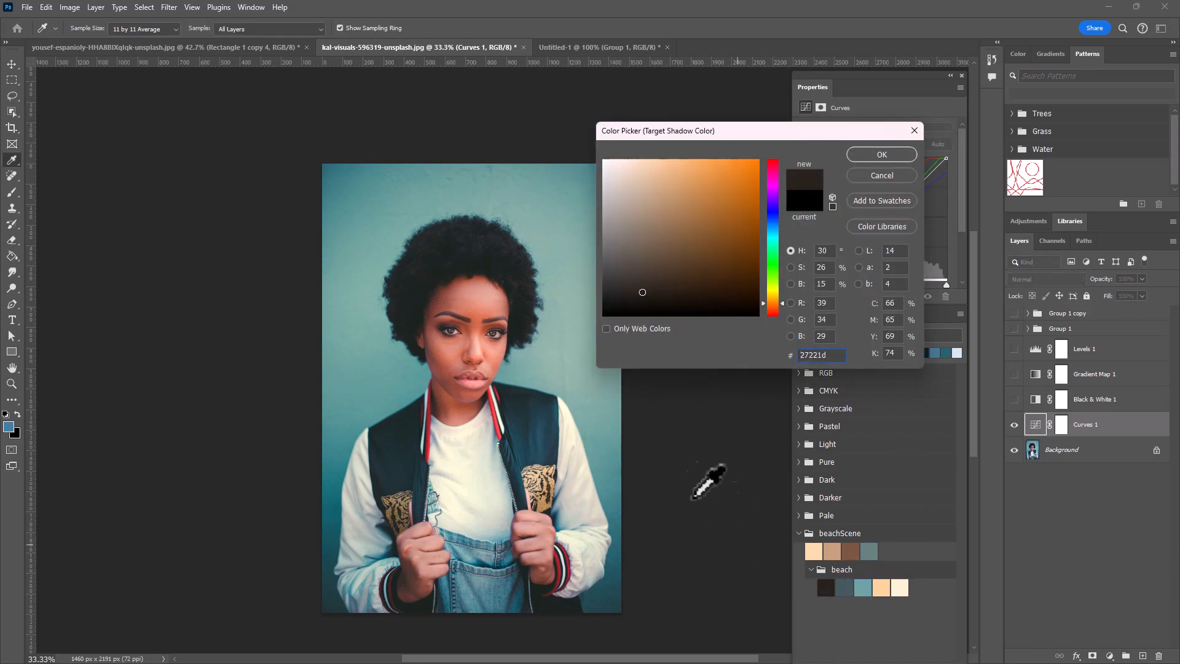
click(895, 154)
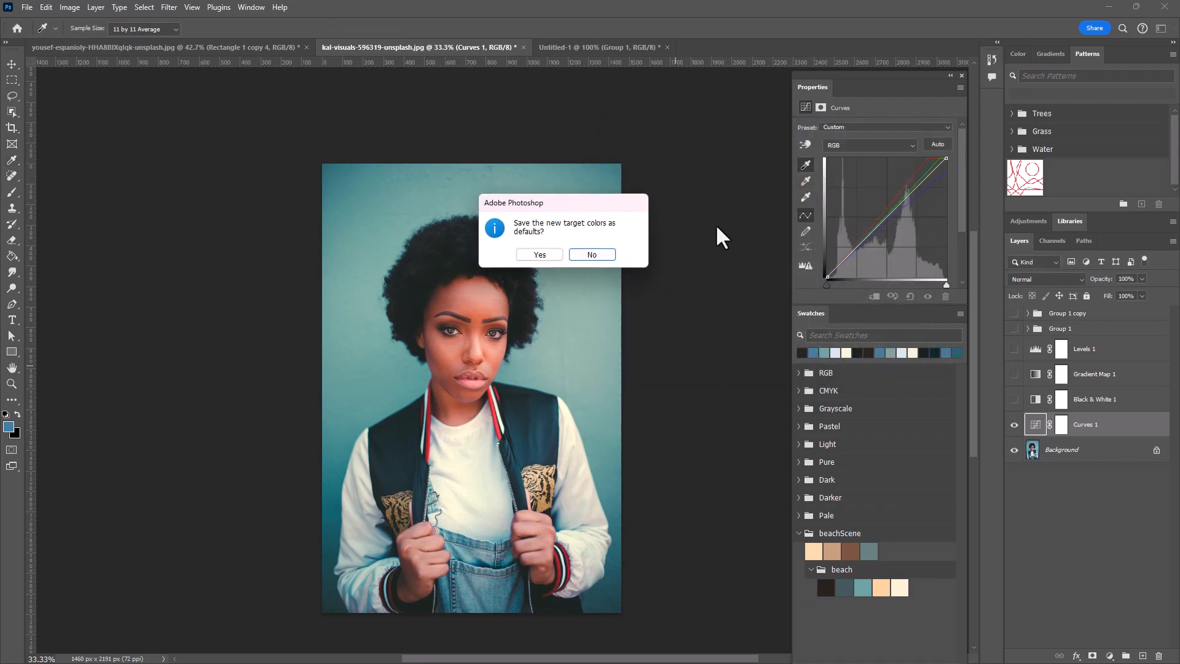
click(597, 254)
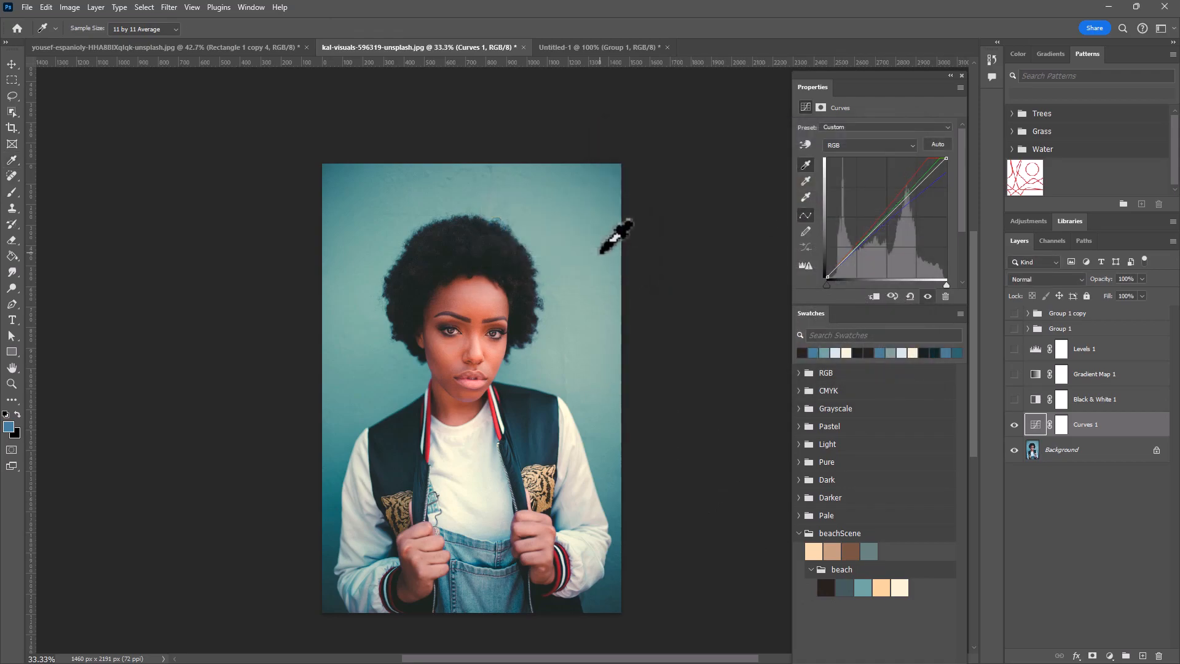
click(423, 321)
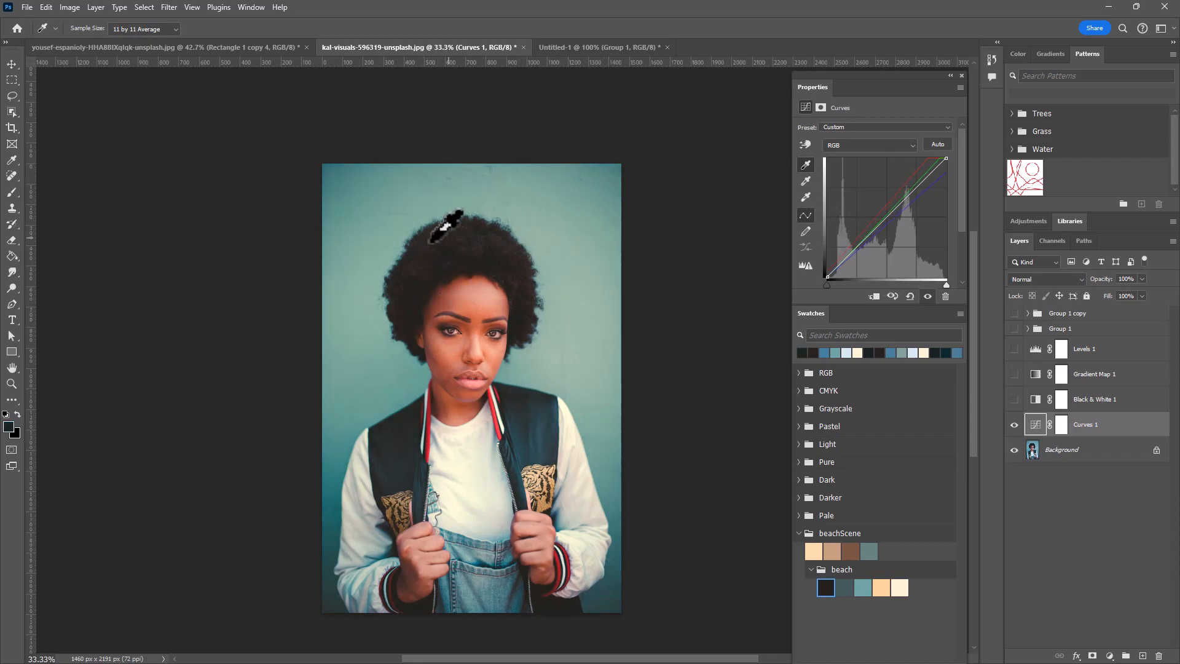
Compare the portrait with and without Curves 1, and check it against the palette in the beach photo document.
click(1014, 425)
click(1014, 426)
click(1014, 425)
click(1014, 425)
click(1014, 425)
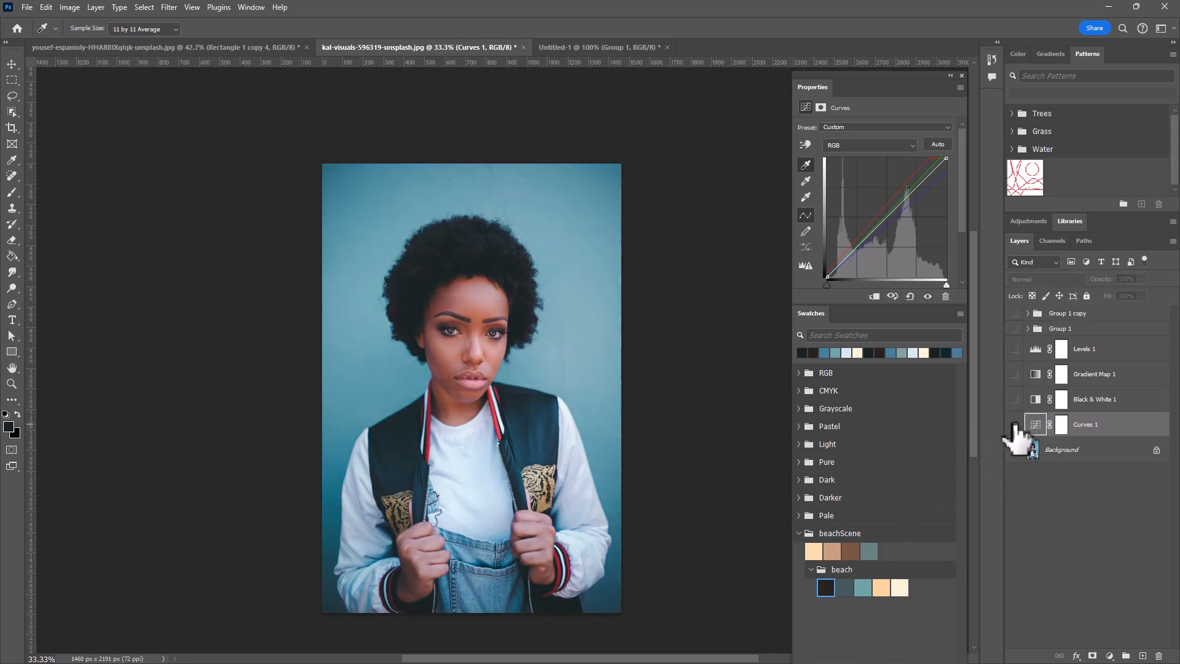
click(1014, 425)
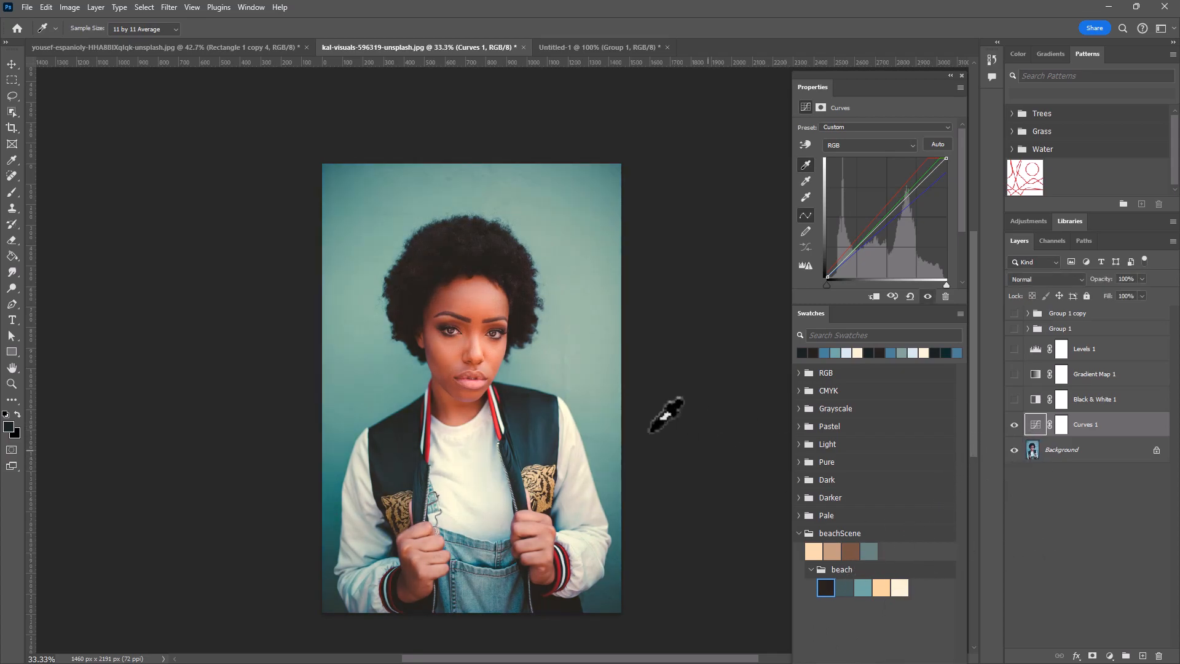
click(148, 46)
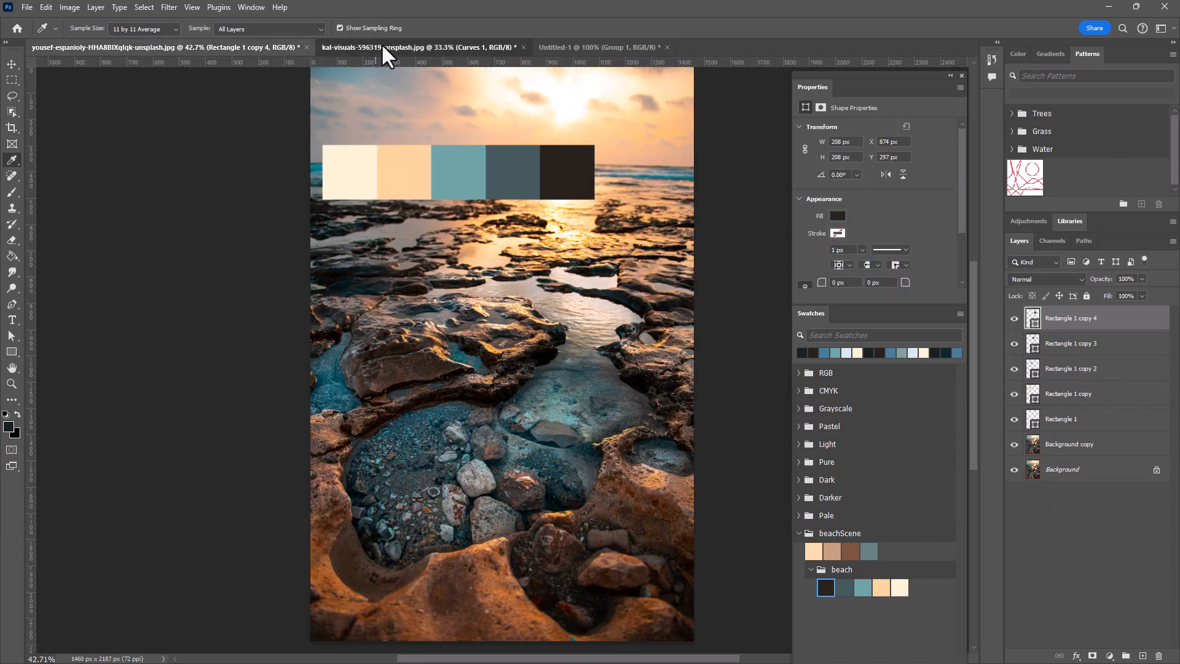
click(381, 47)
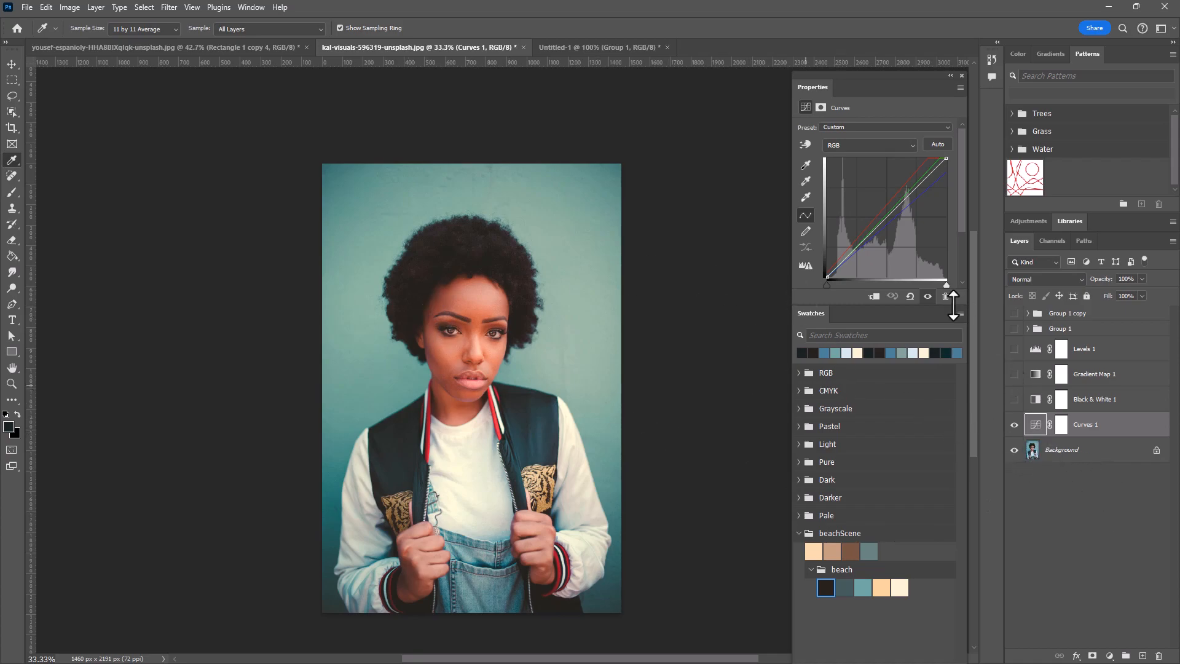
Hide Curves 1, add a second Curves adjustment layer above it and show its curve settings.
click(1015, 426)
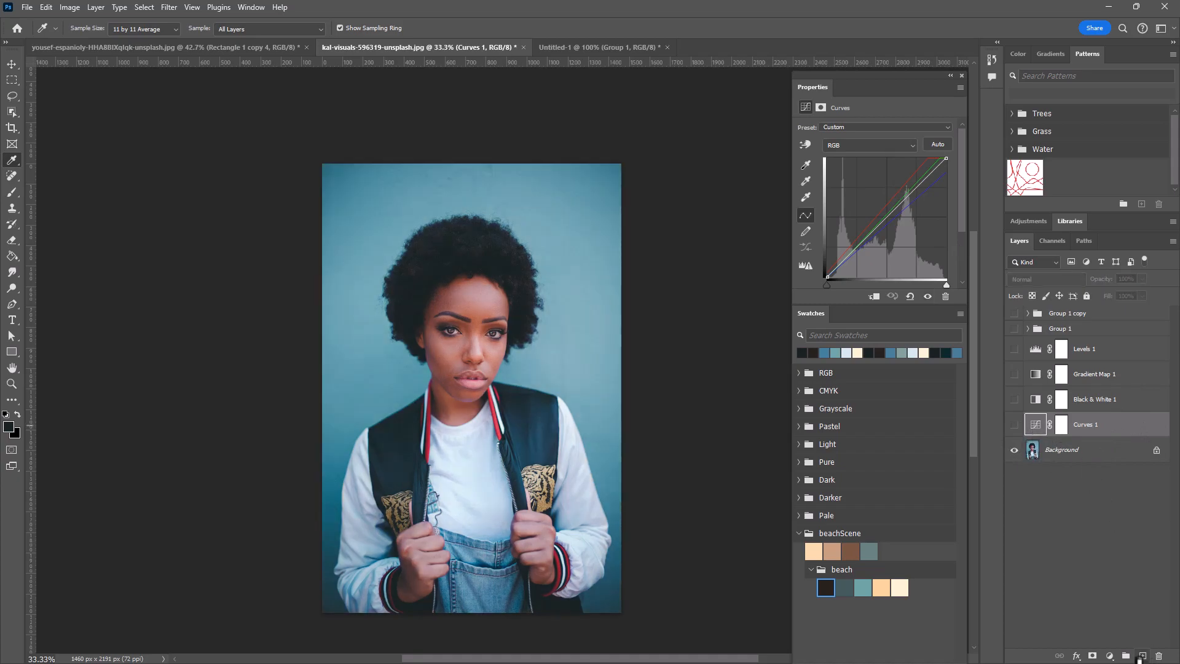
click(1109, 656)
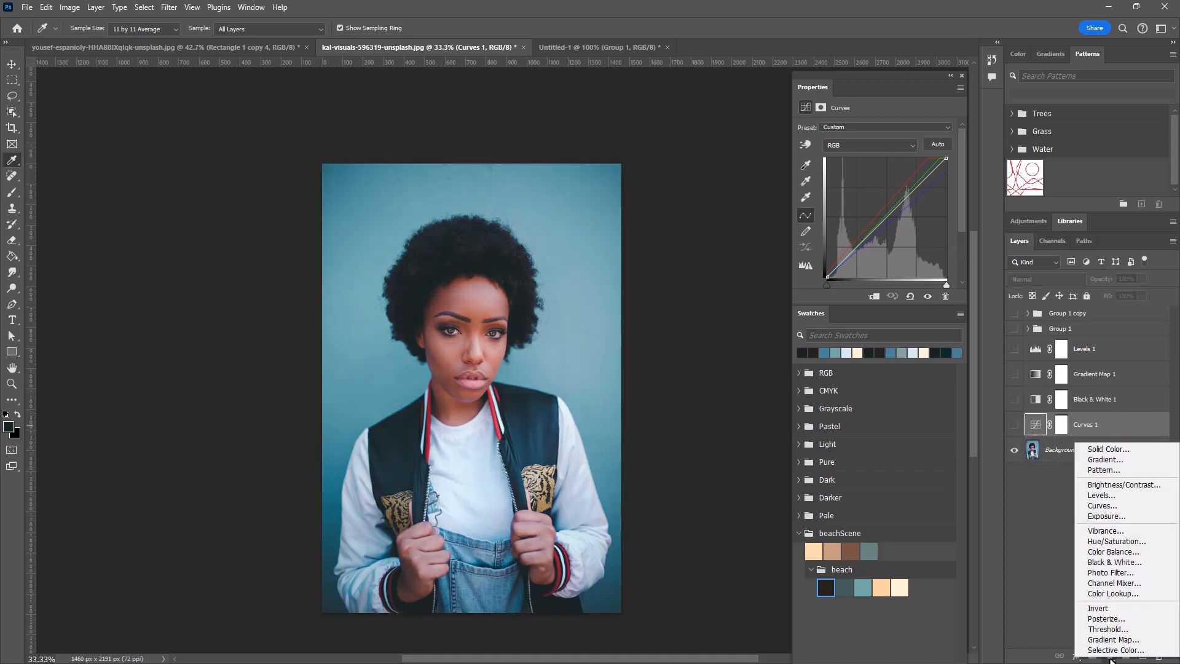
click(1123, 510)
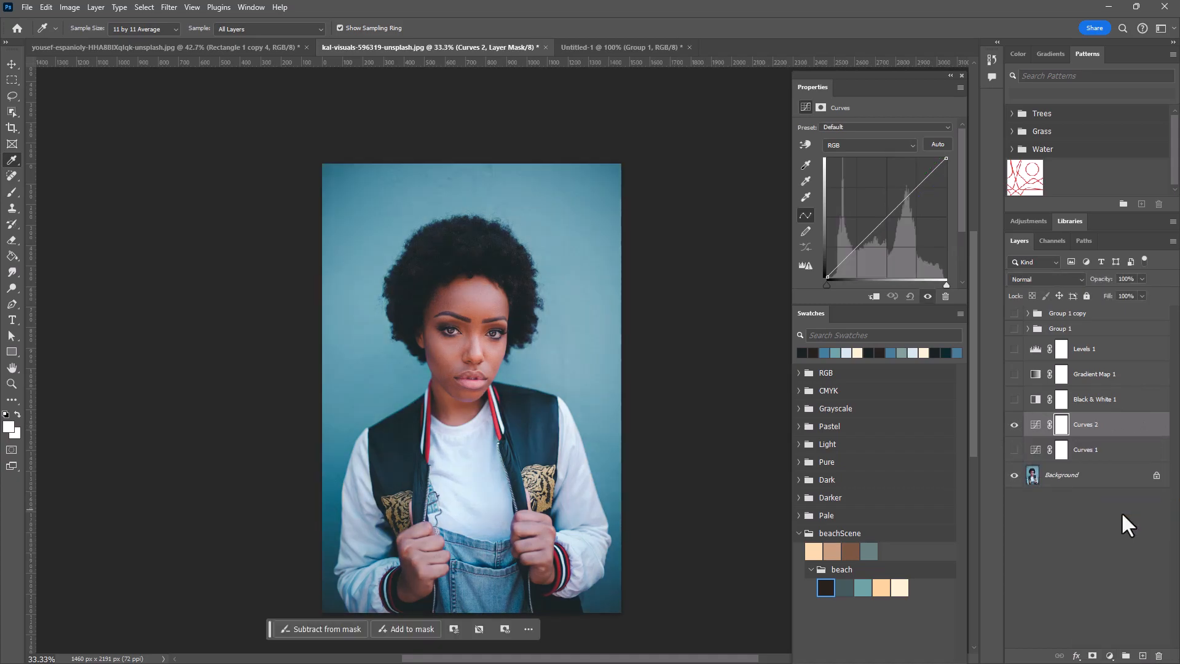
click(1036, 423)
click(1058, 427)
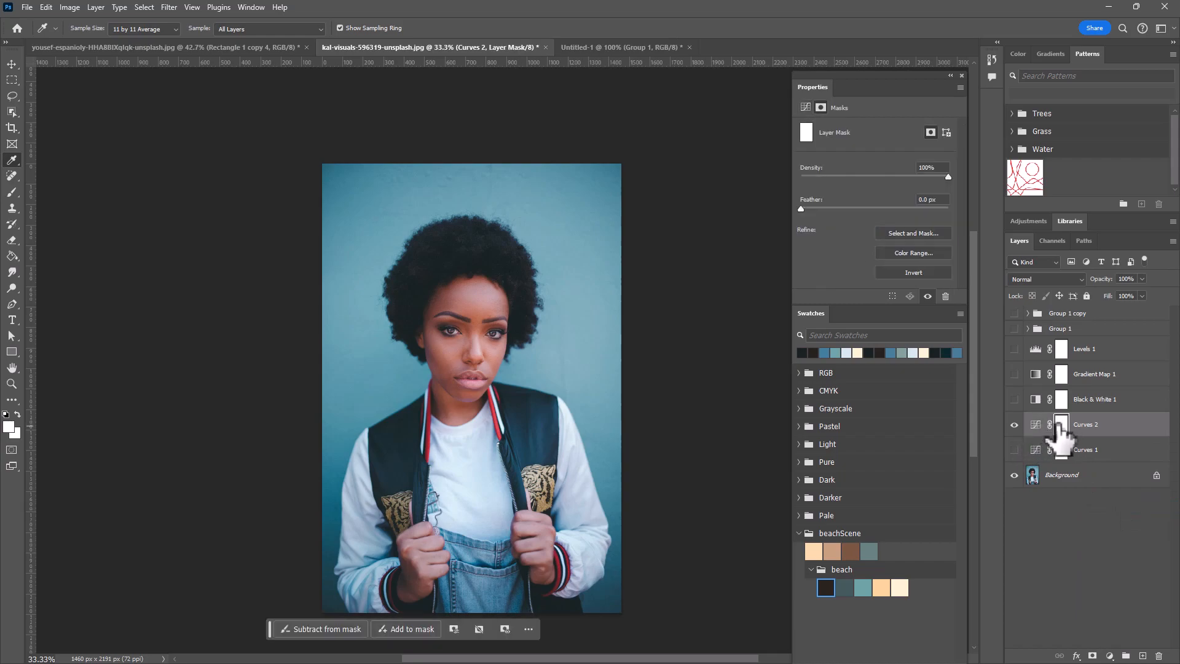
click(1036, 424)
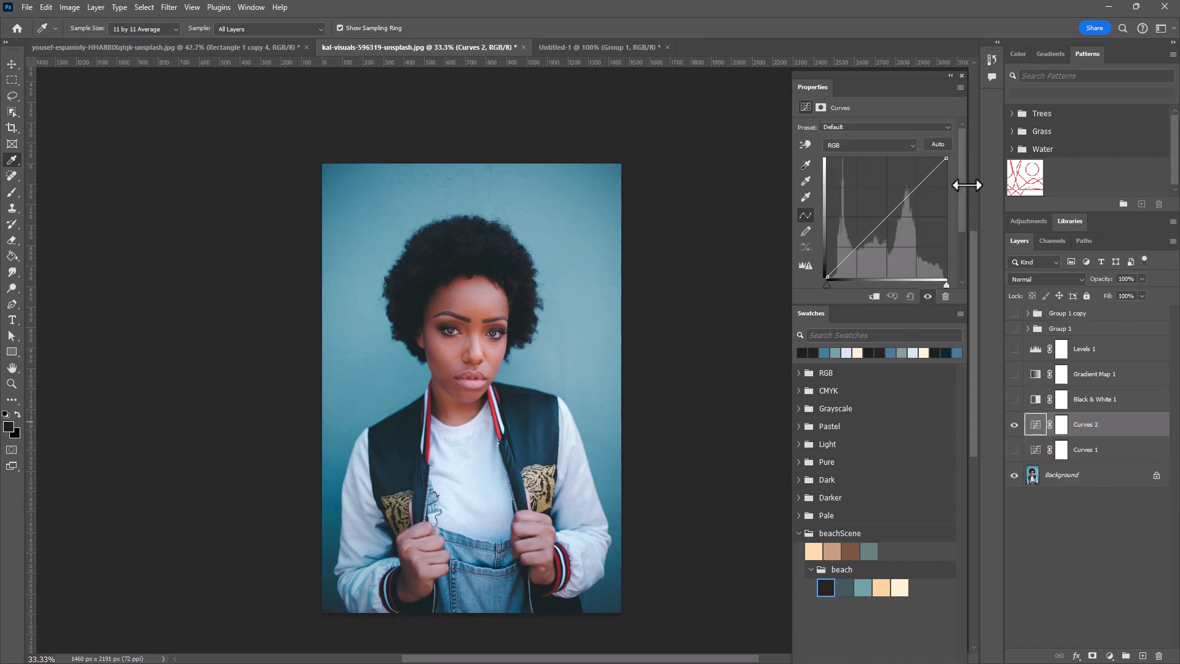
Set Curves 2's auto correction to Find Dark & Light Colors with the beach group's dark brown swatch (27221d) as target shadow color.
click(960, 88)
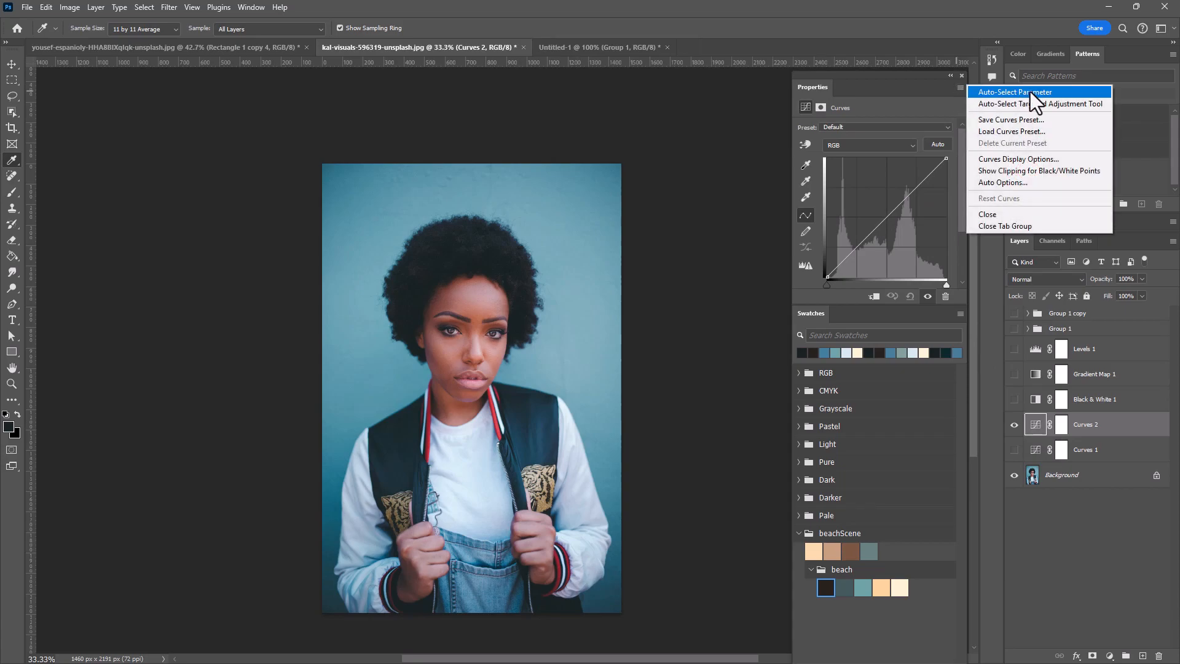
click(1019, 182)
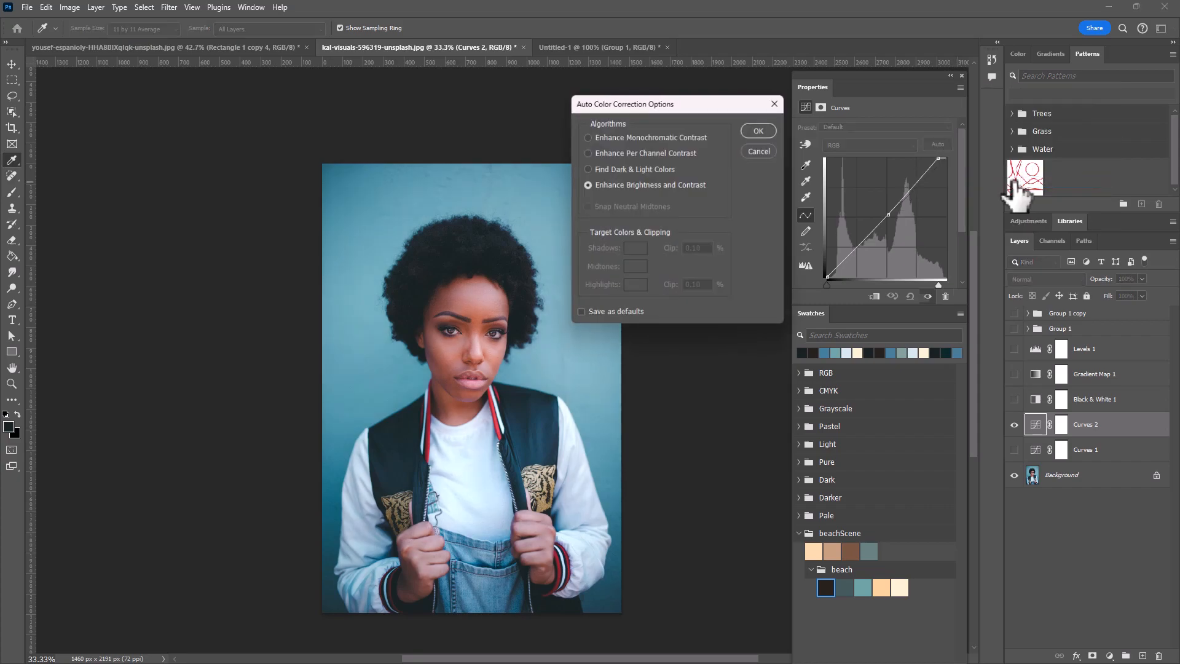
click(623, 171)
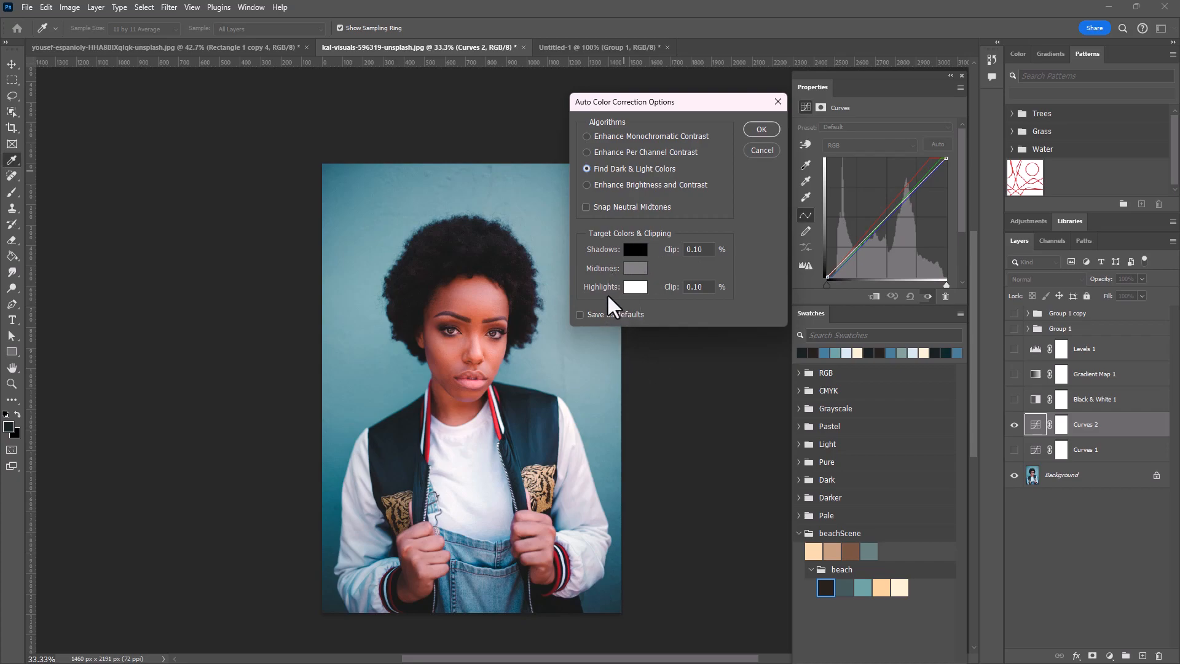
click(633, 252)
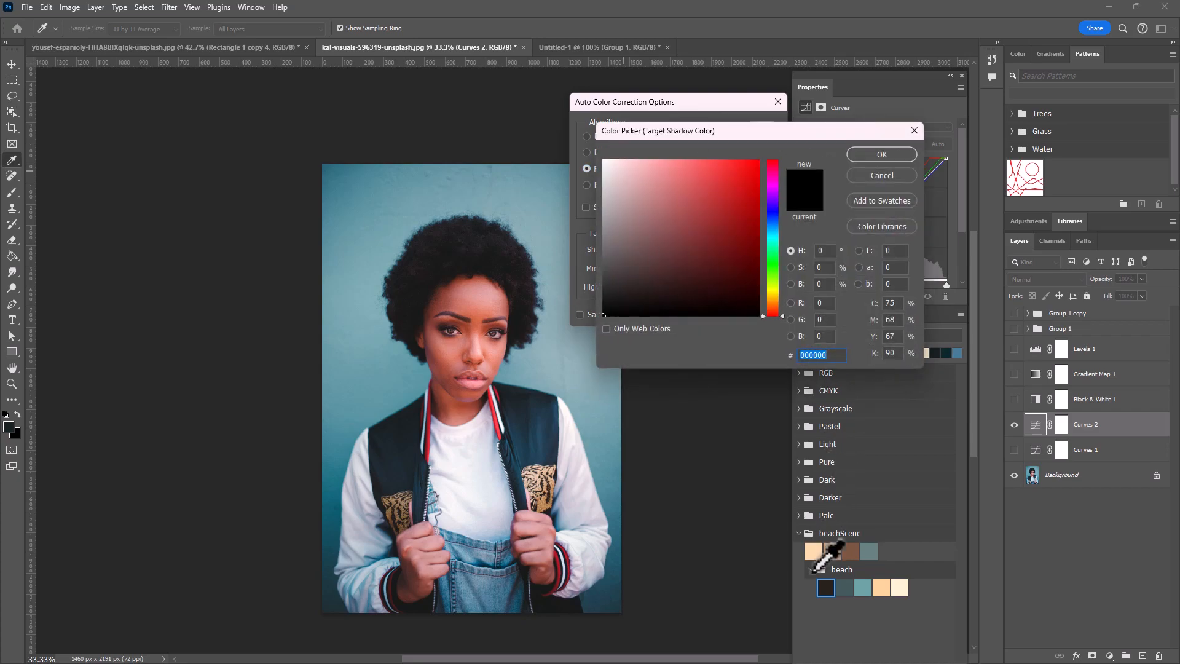
click(826, 587)
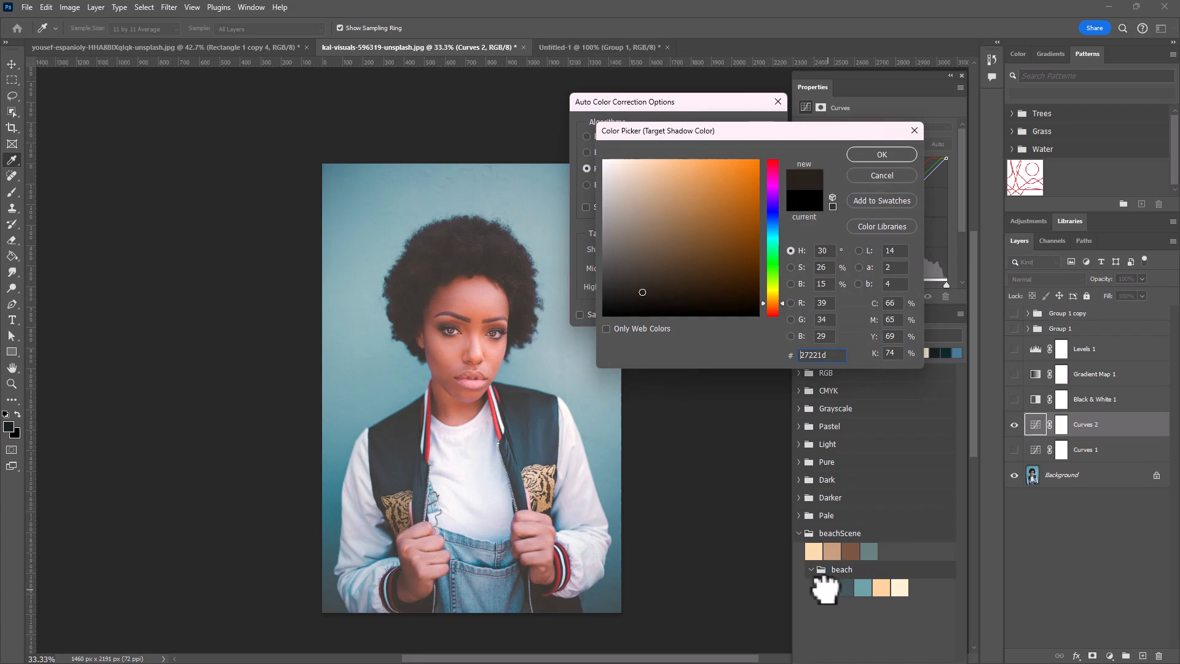
click(886, 157)
Set the target midtone color to the beach group's teal swatch (6da3a6) and the target highlight color to its cream swatch (fdf3d4).
click(636, 268)
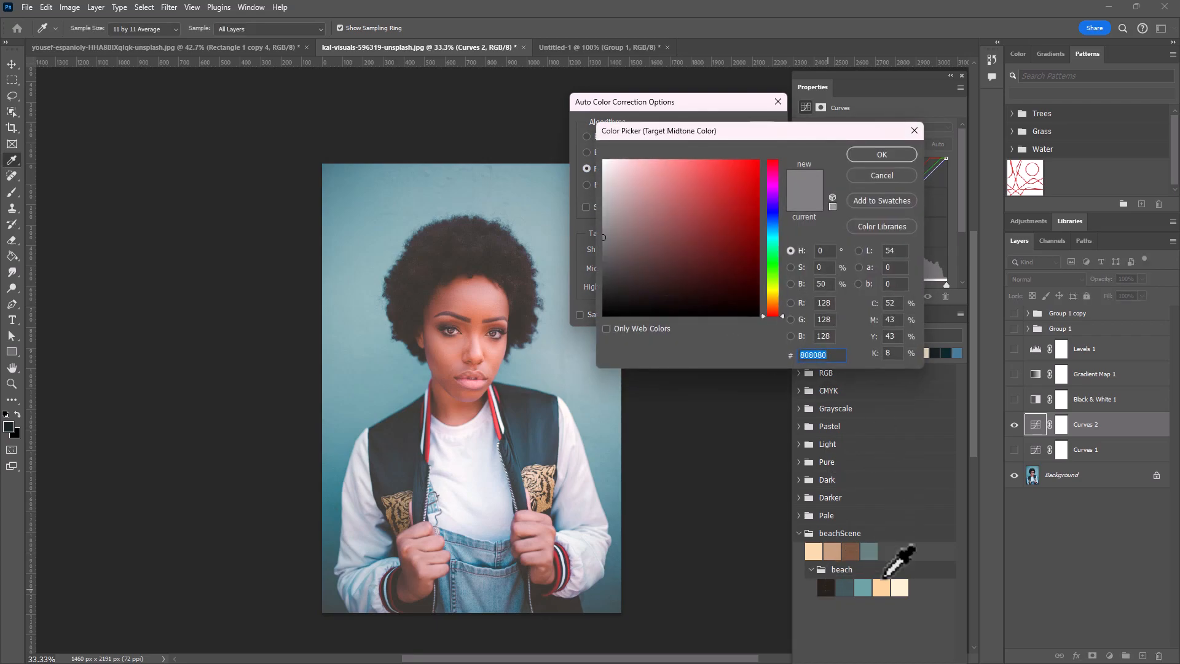
click(861, 585)
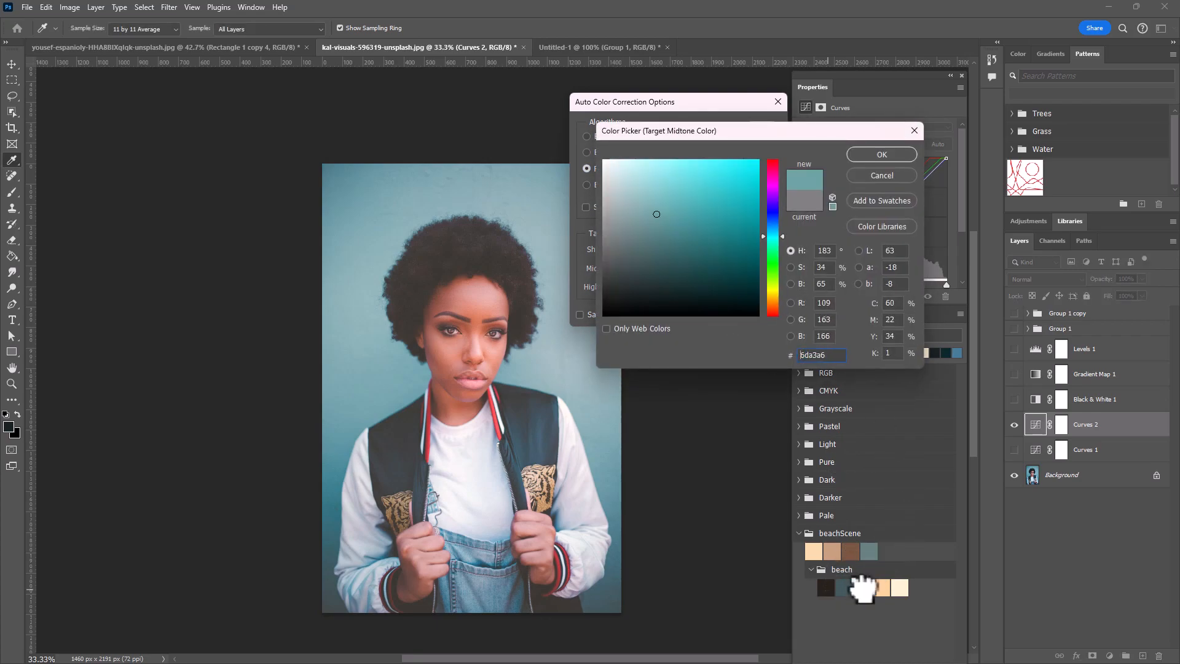
click(895, 155)
click(634, 287)
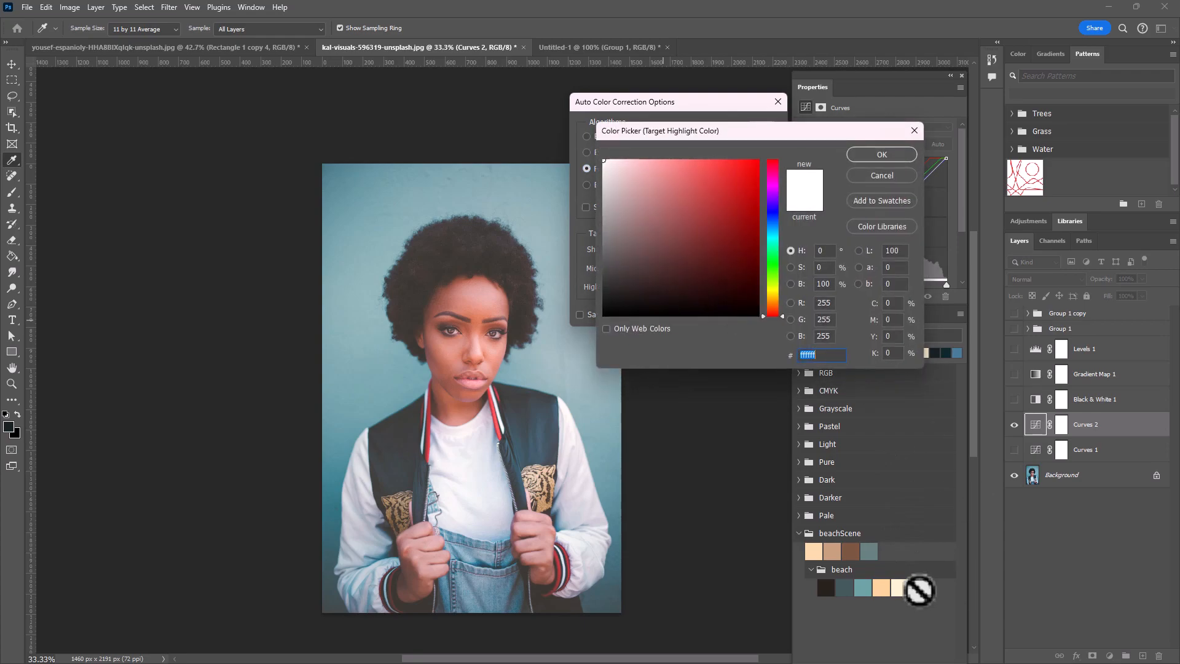
click(897, 586)
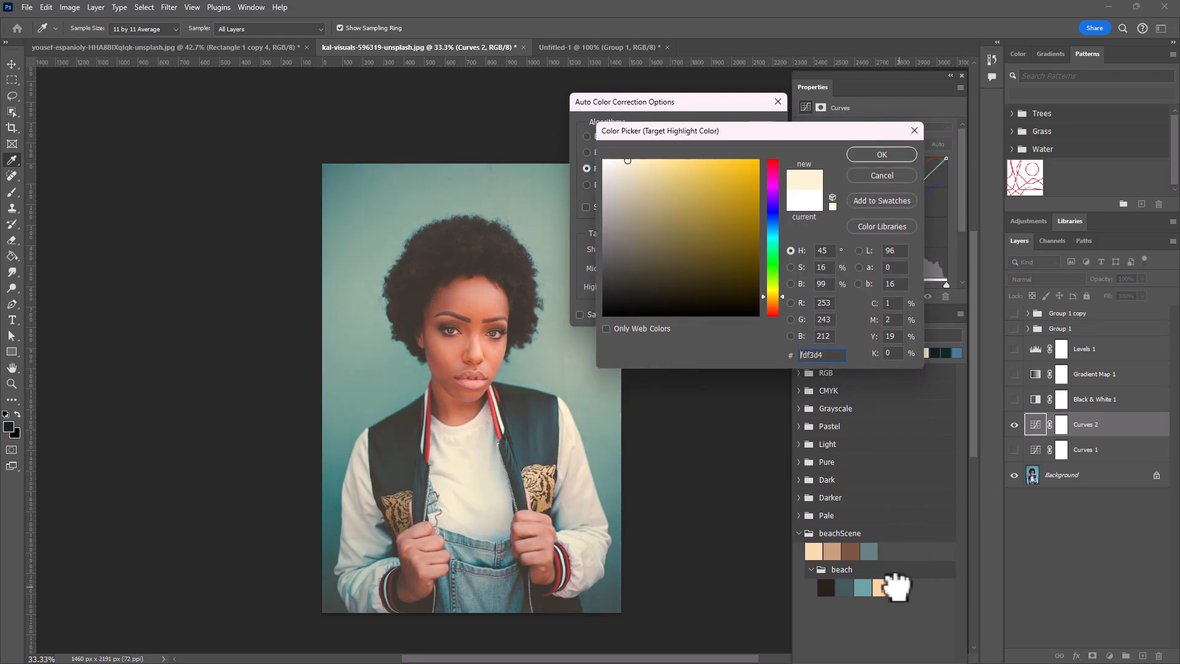
click(873, 153)
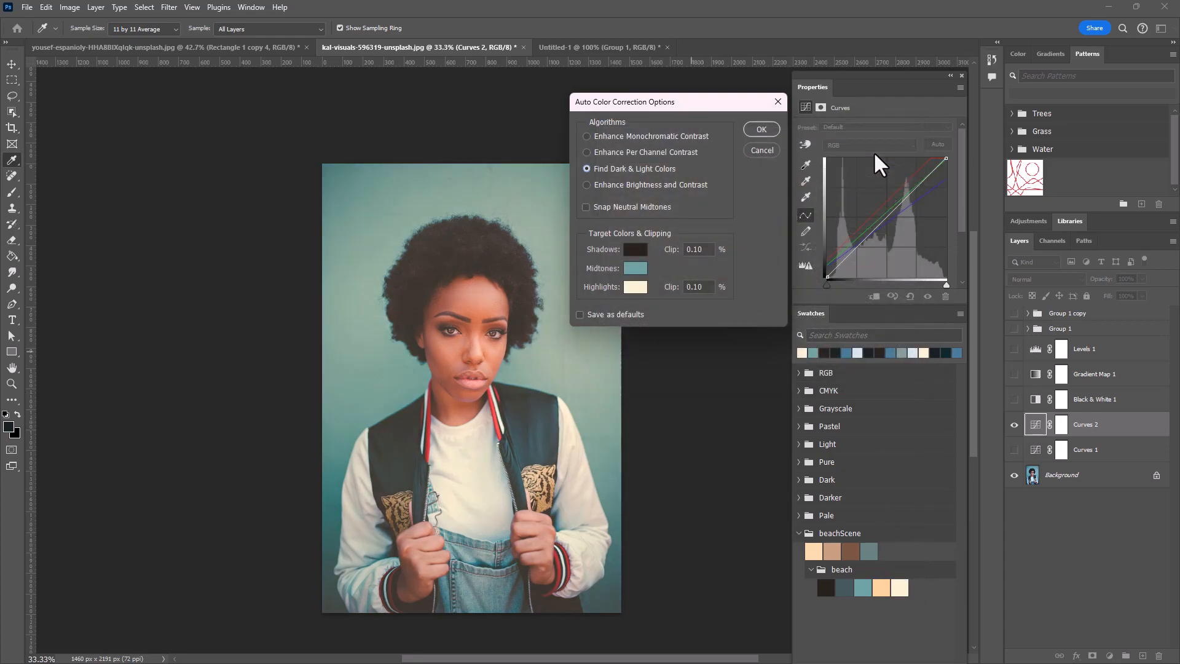
Apply the auto color correction without saving the target colors as defaults, and compare the portrait with and without Curves 2.
click(769, 128)
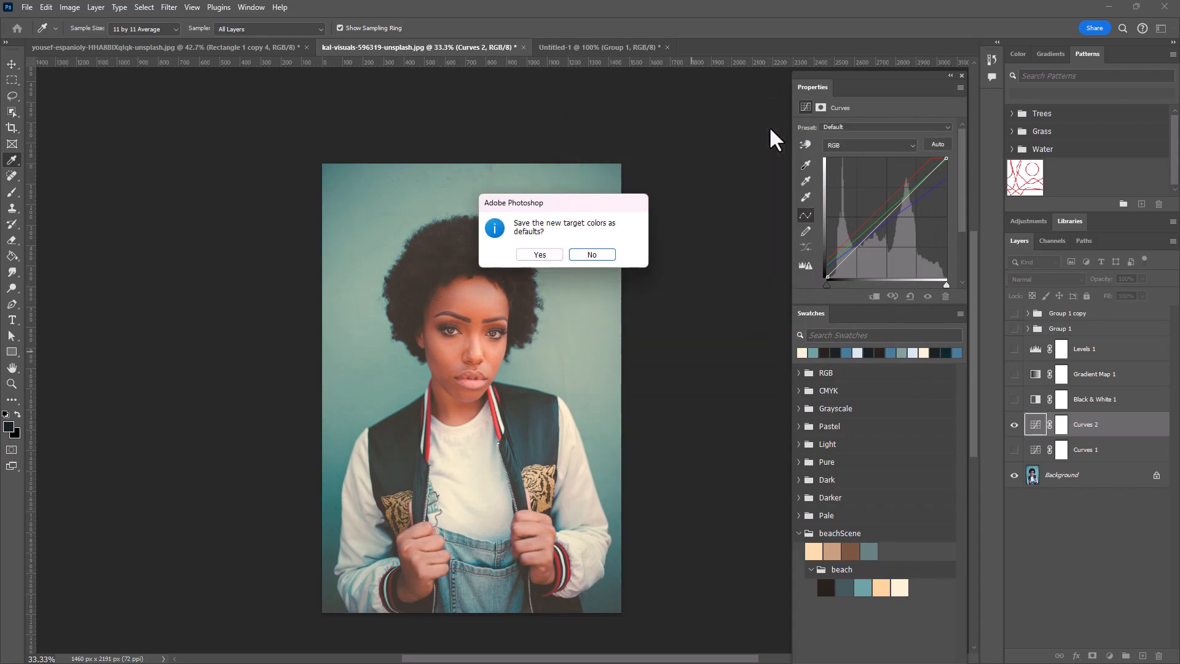
click(591, 255)
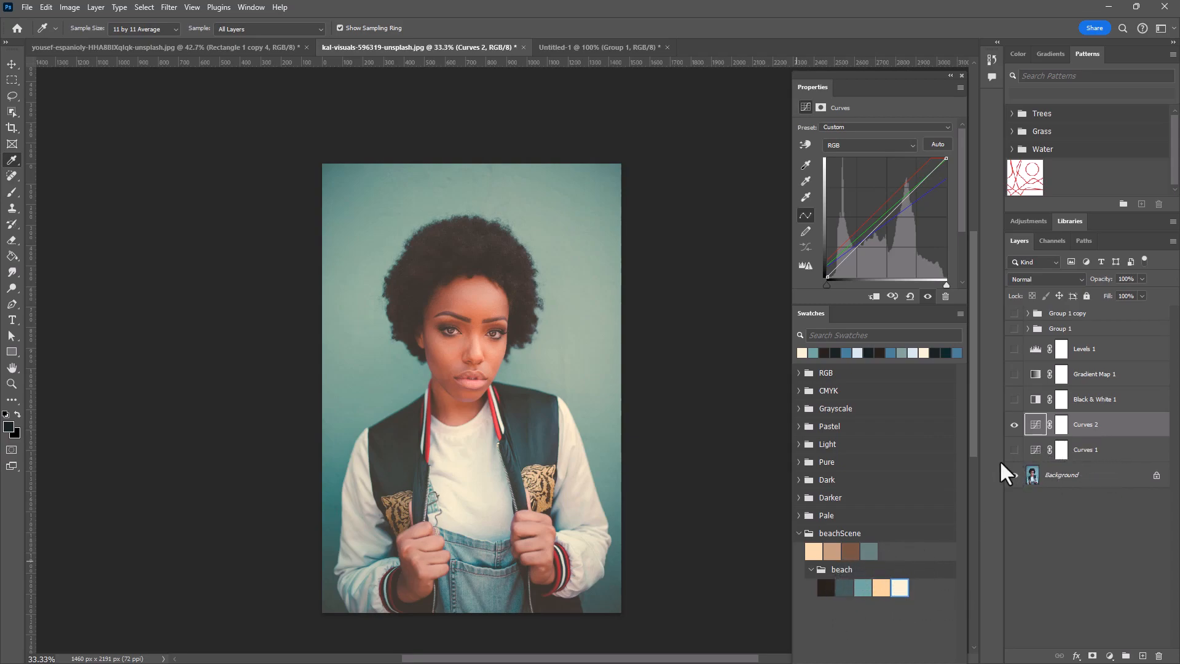
click(1014, 425)
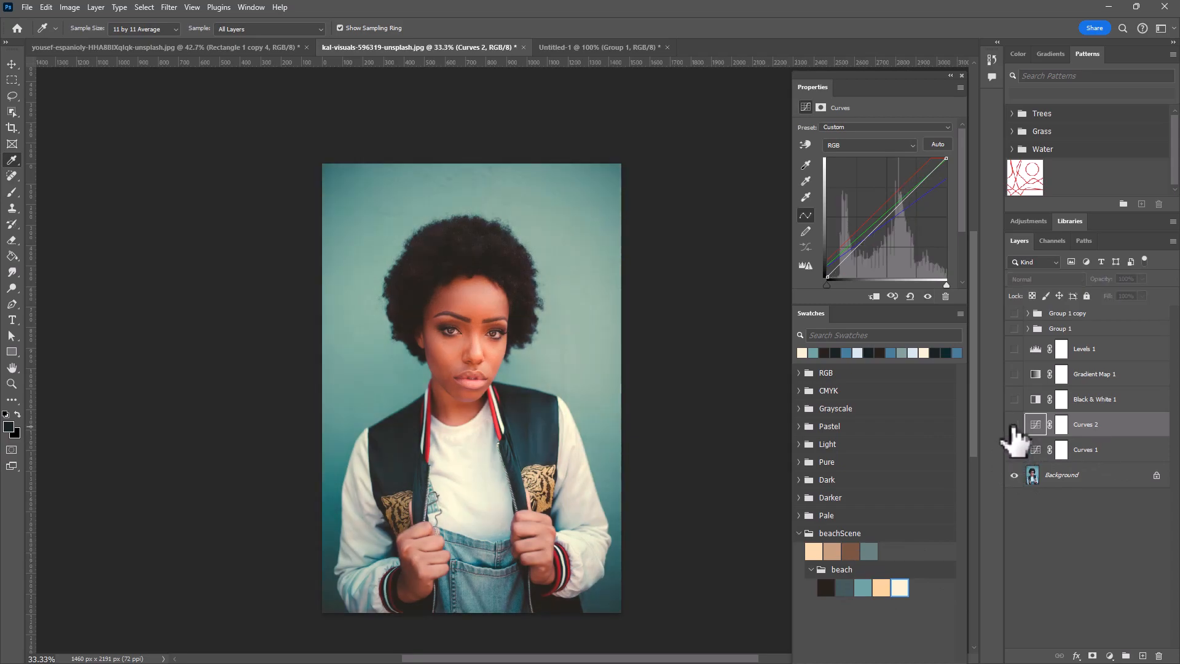
click(1013, 424)
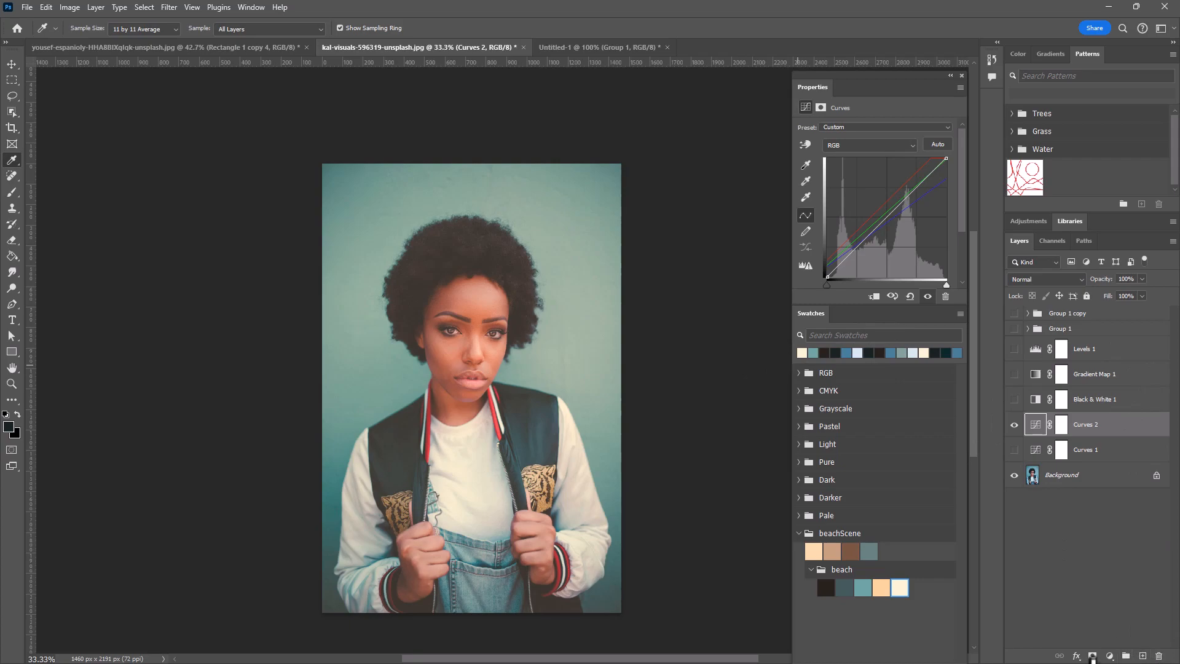
Add a Levels adjustment layer above Curves 2 with the black input level at 28 and the white input level at 250.
click(1107, 656)
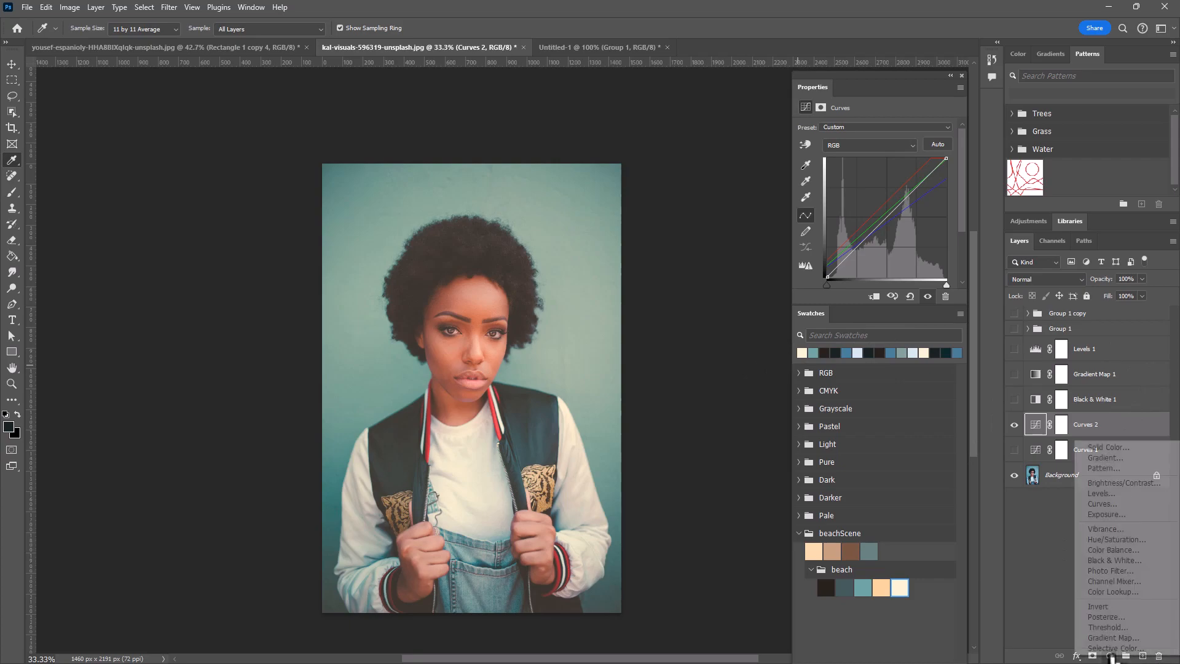
click(1100, 494)
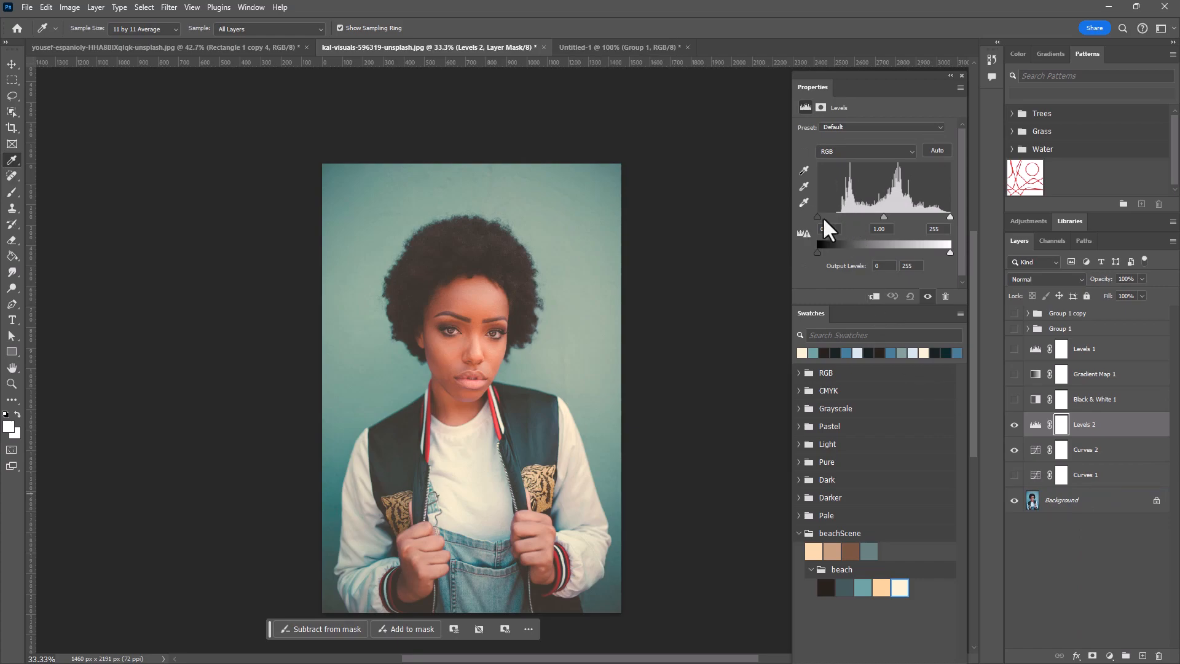
drag(820, 215, 829, 222)
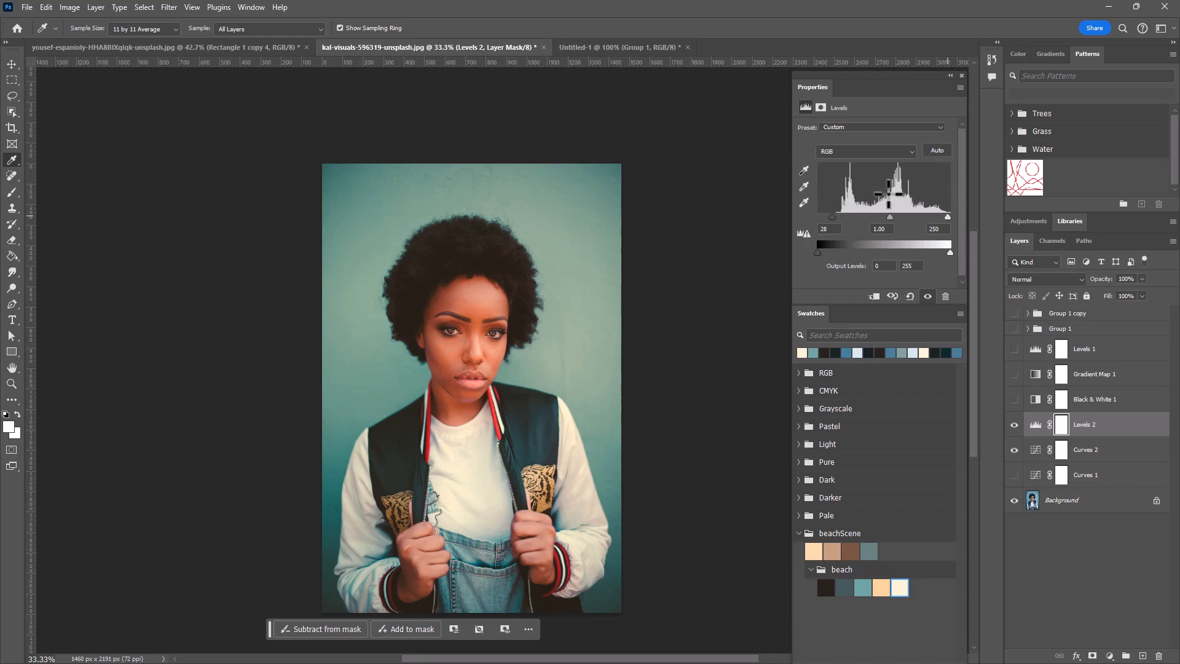
Compare the portrait with and without Levels 2 and Curves 2, and check it against the palette in the beach photo document.
click(1013, 424)
click(1014, 425)
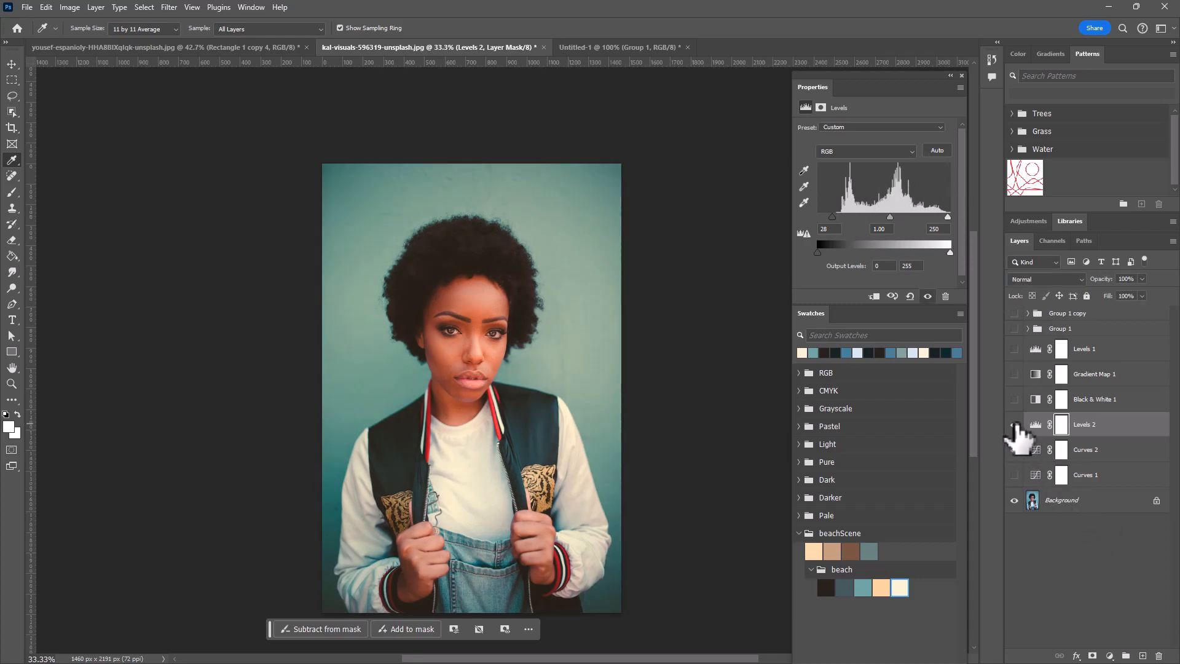
click(1014, 450)
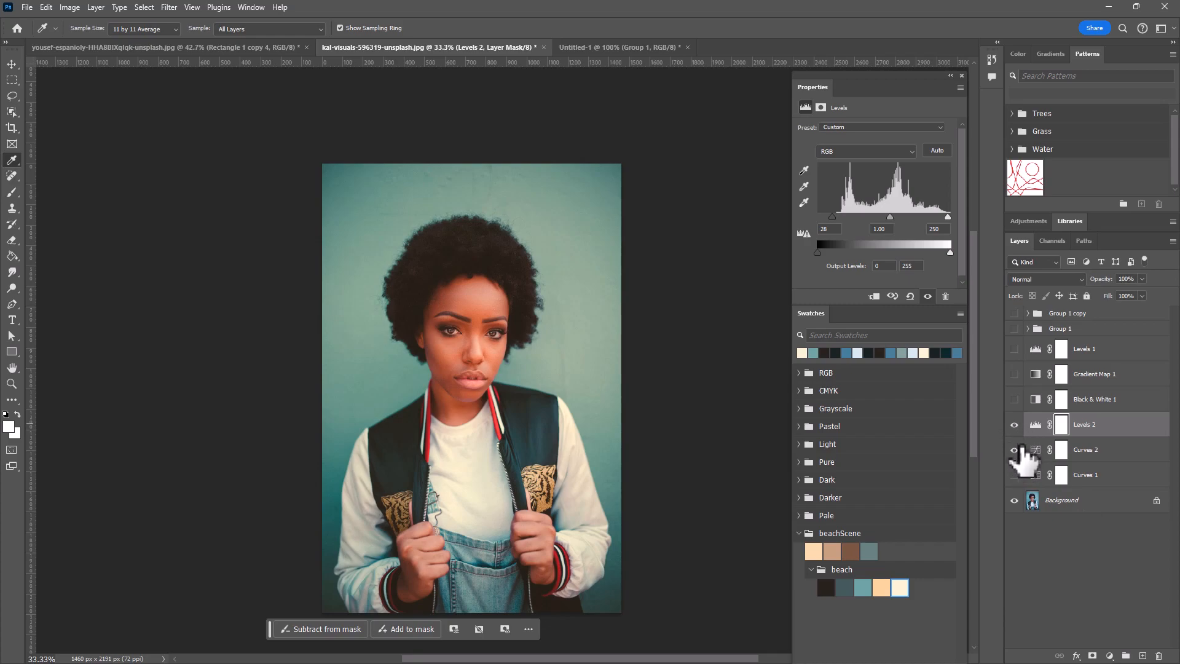
drag(1014, 424, 1015, 454)
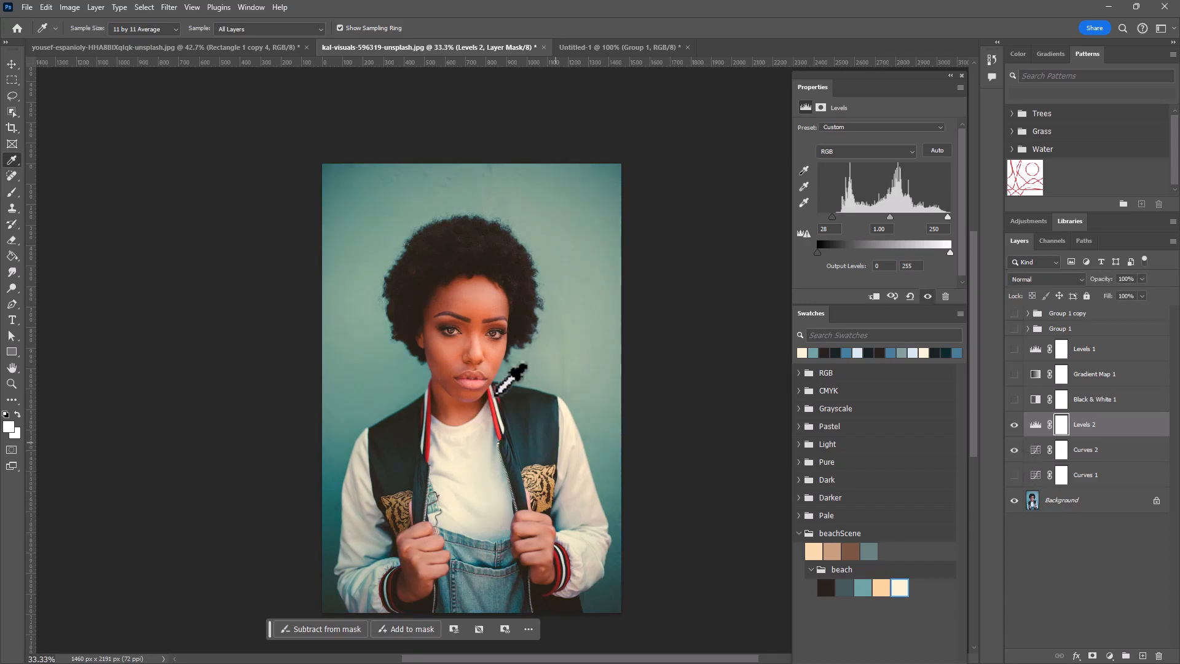
click(100, 48)
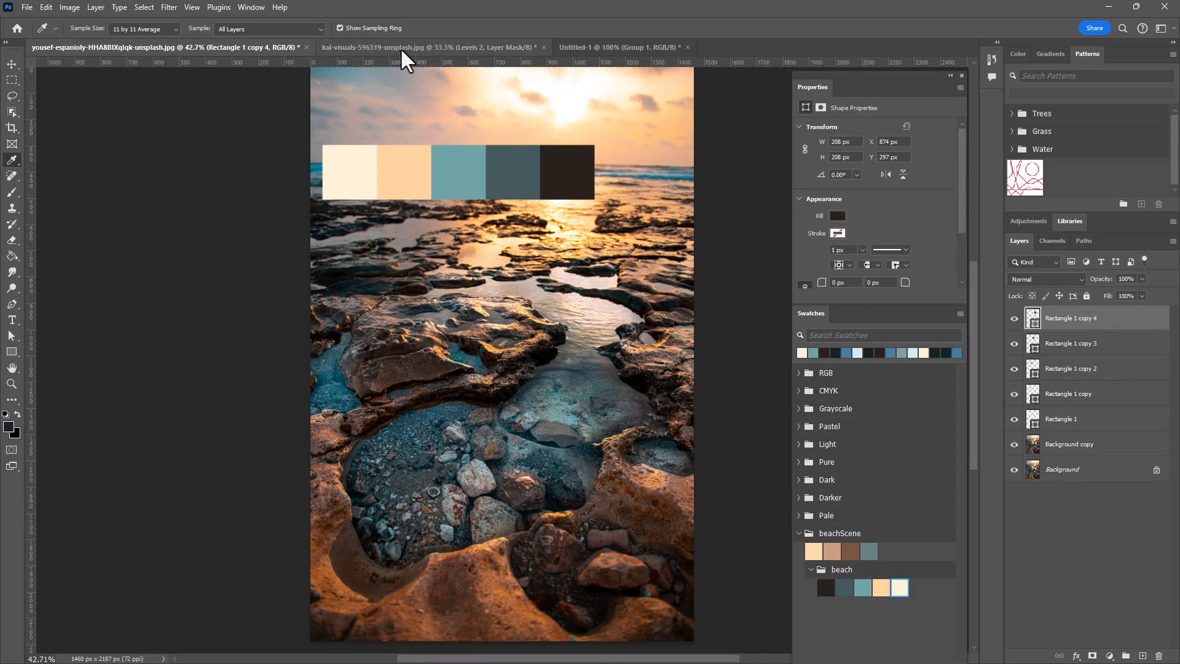
click(456, 48)
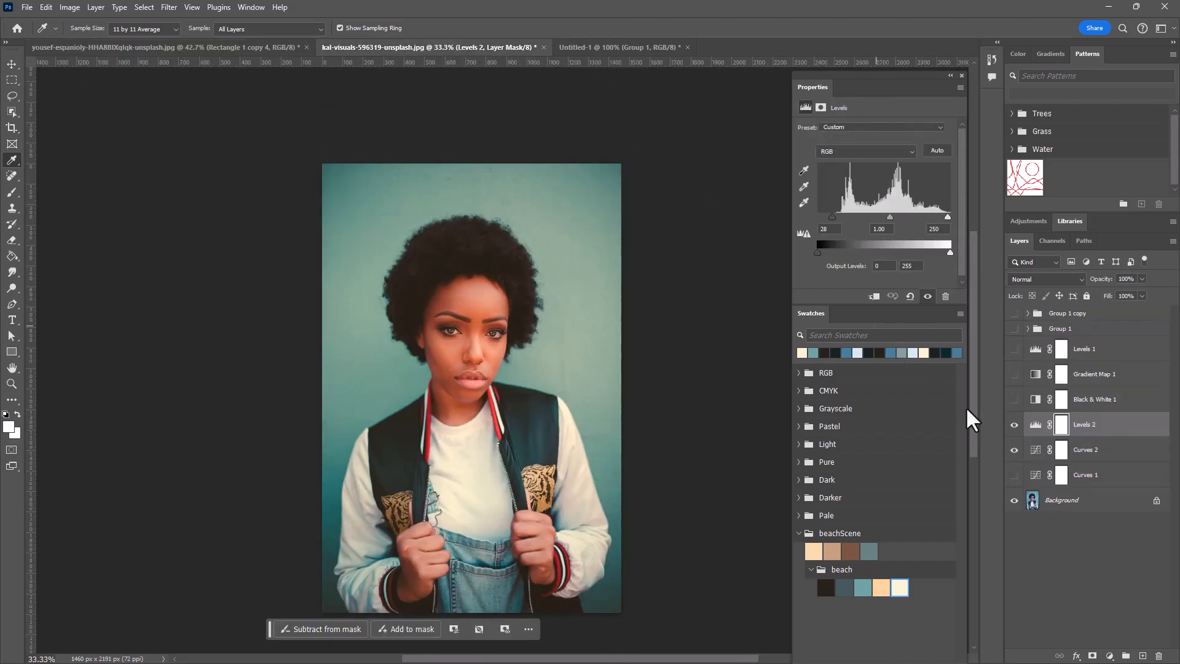
Duplicate the Background layer directly below Curves 2 and group the copy with Curves 2 and Levels 2.
click(1097, 502)
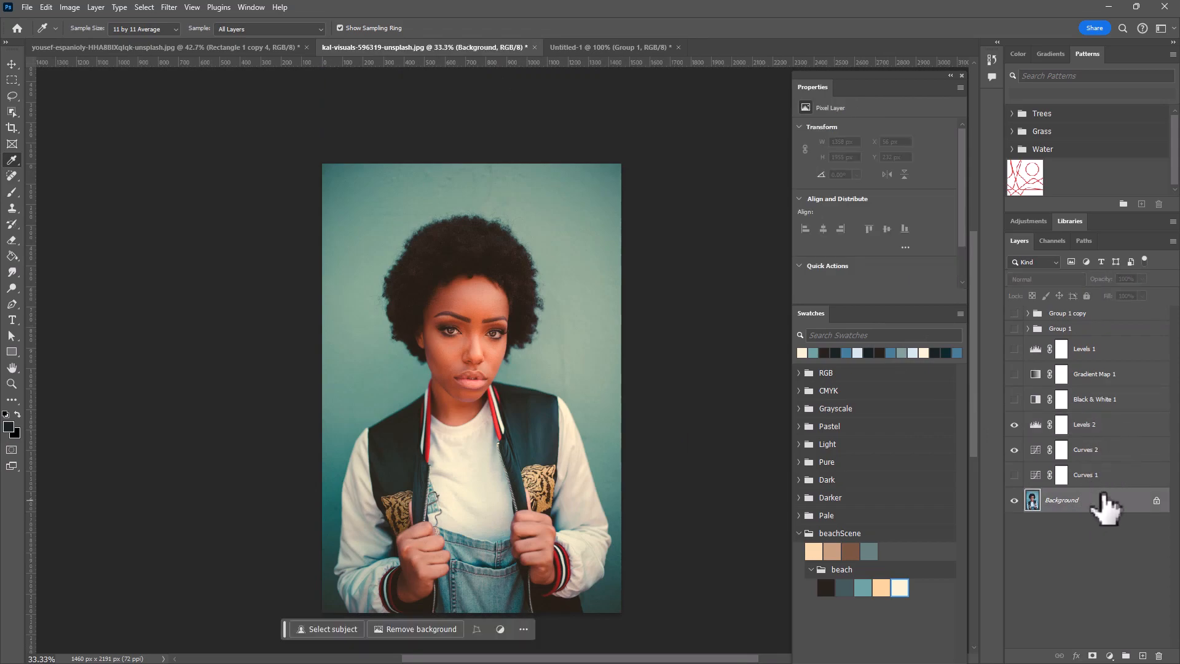
drag(1109, 517, 1072, 464)
shift+click(1101, 431)
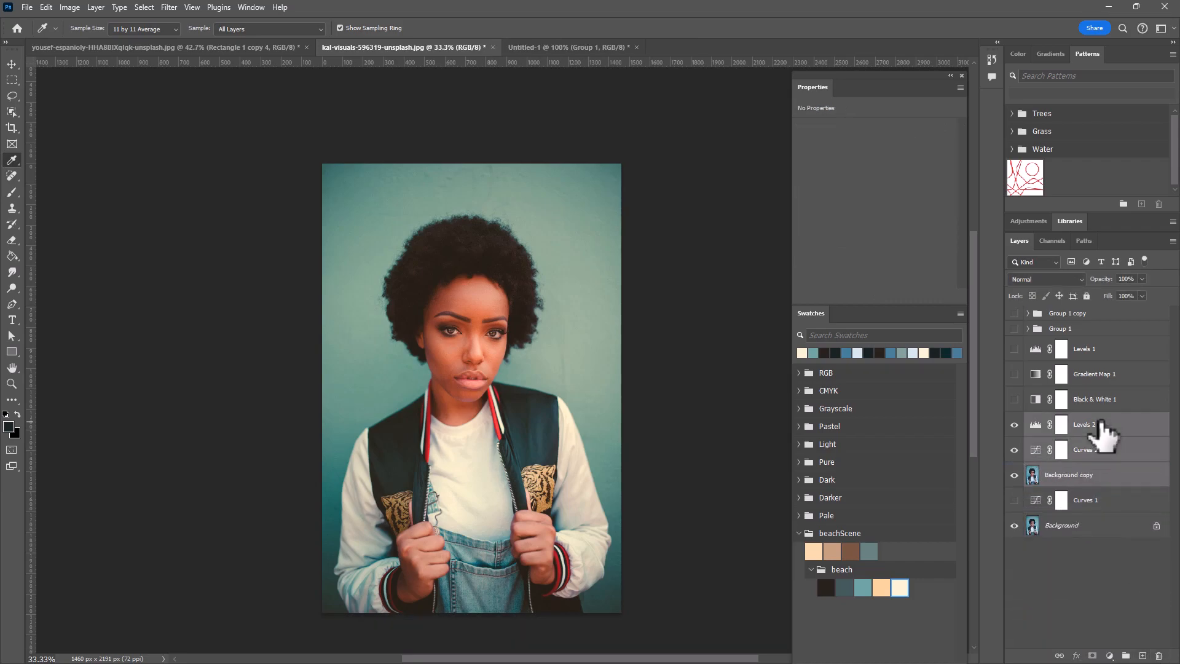
right_click(1102, 420)
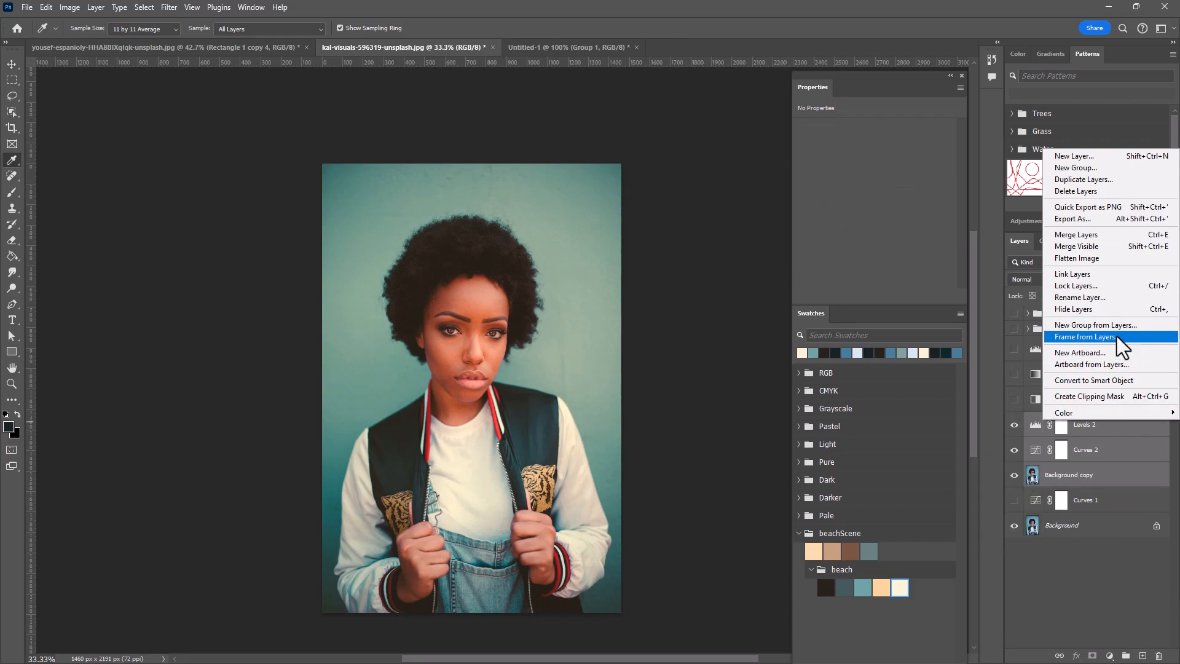
click(1126, 658)
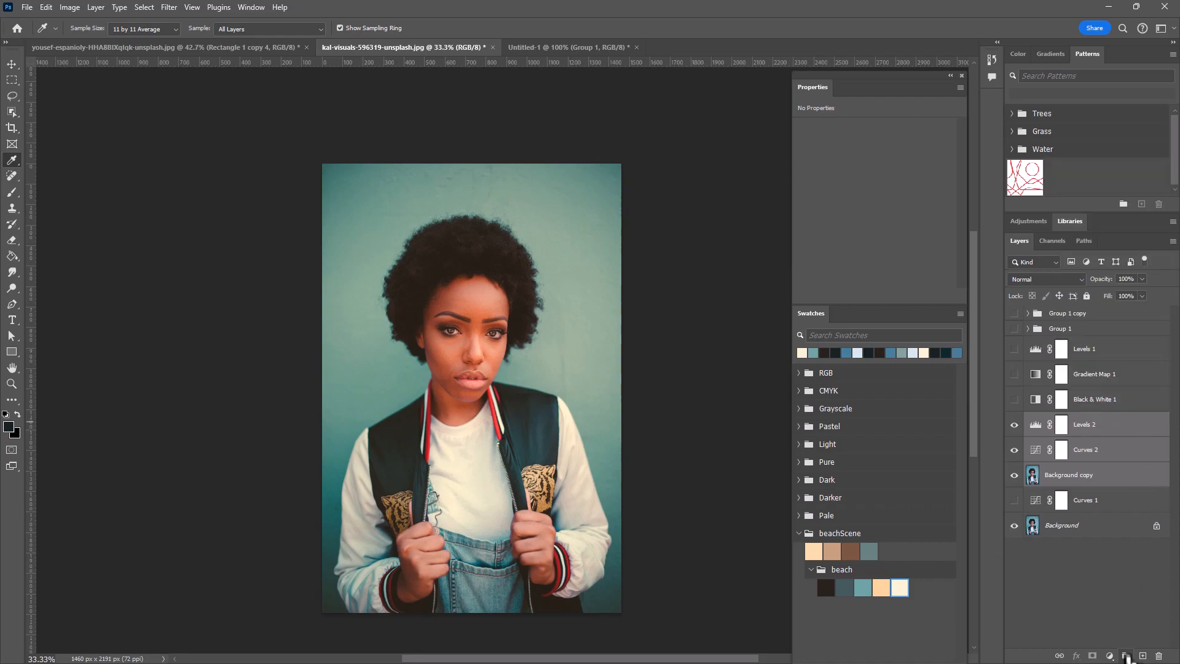
click(1126, 657)
Duplicate the graded portrait group, Group 2, into the beach photo document and switch to that document.
right_click(1064, 417)
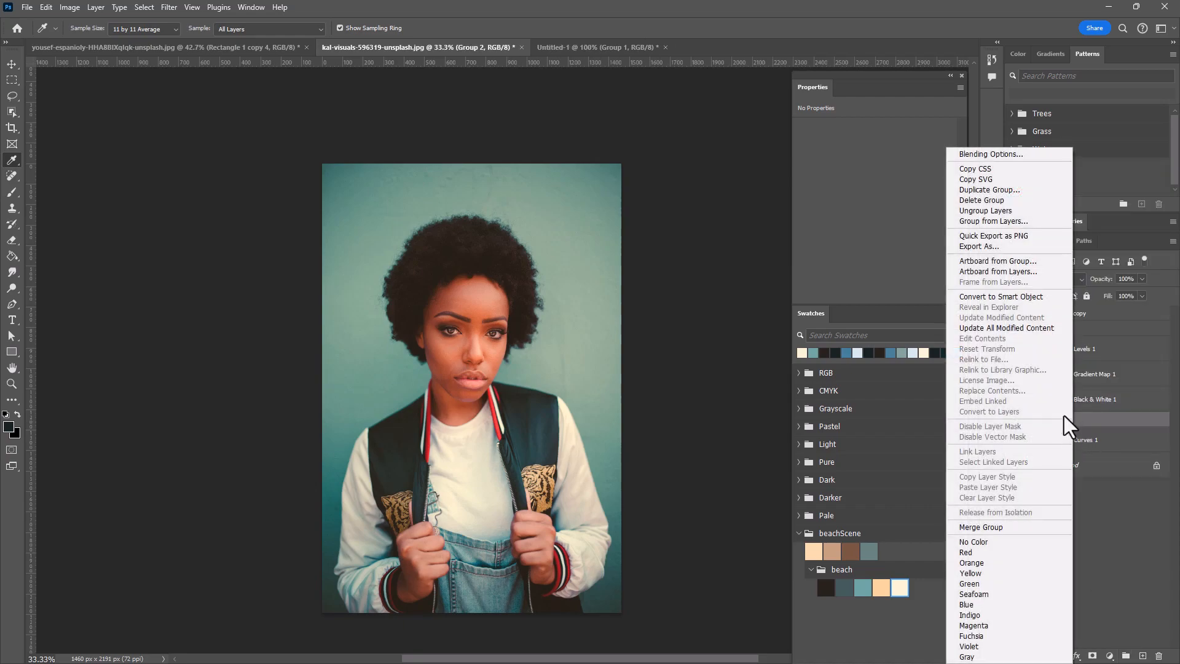
click(976, 190)
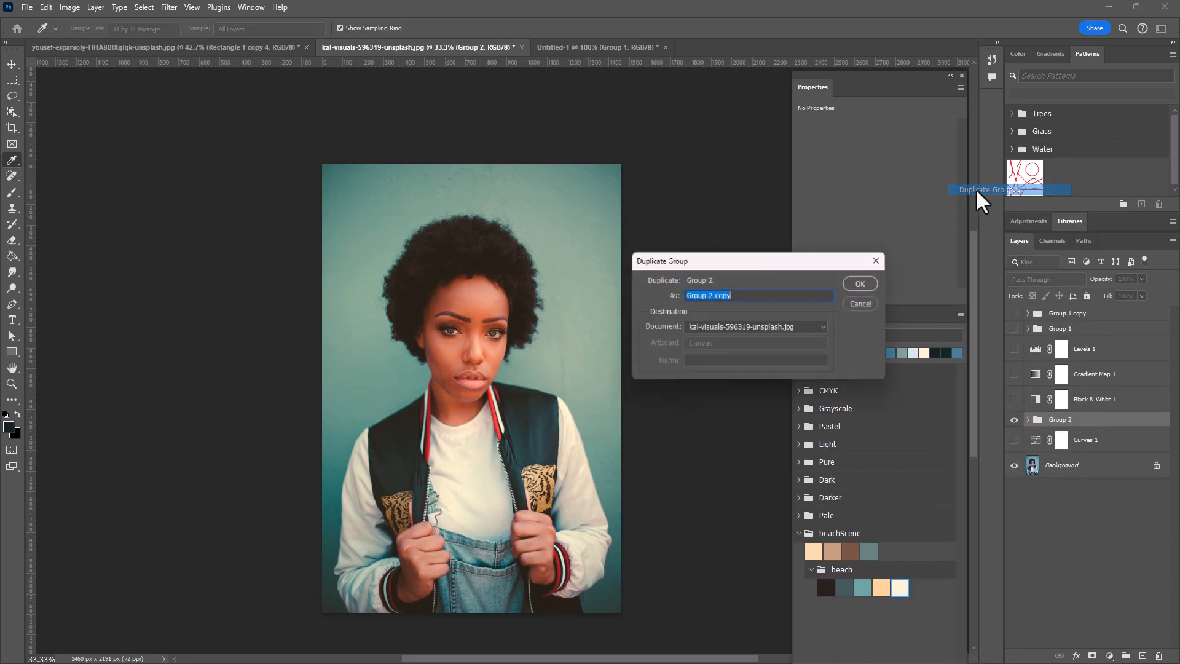
click(724, 327)
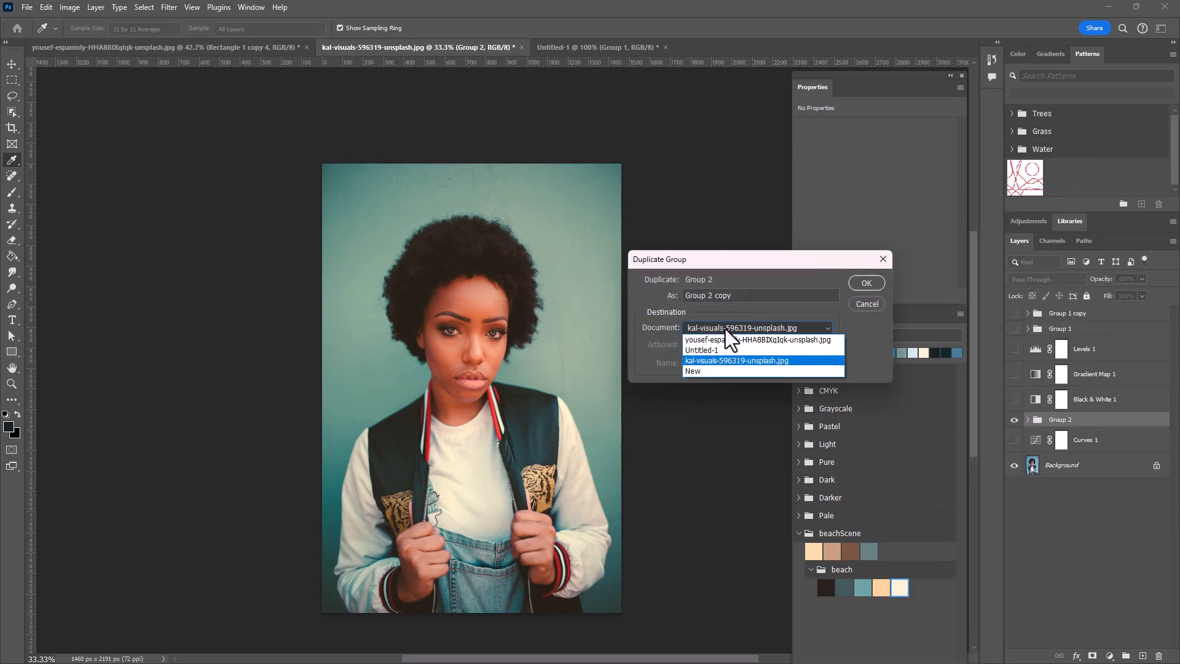
click(732, 339)
click(861, 283)
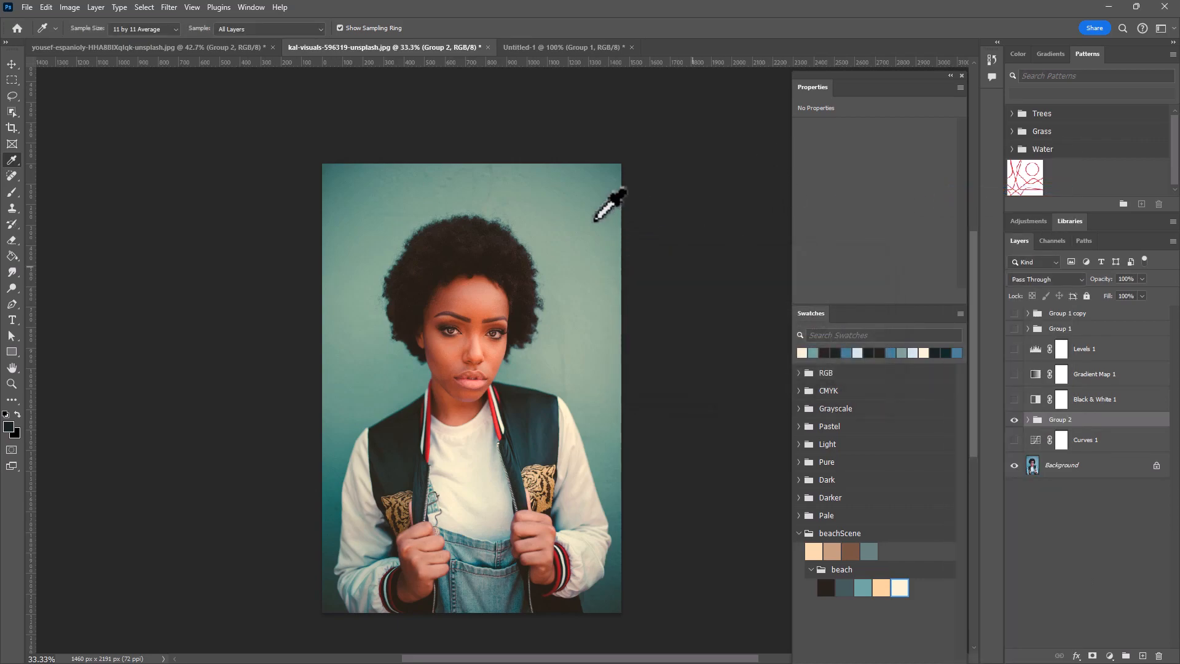
click(233, 47)
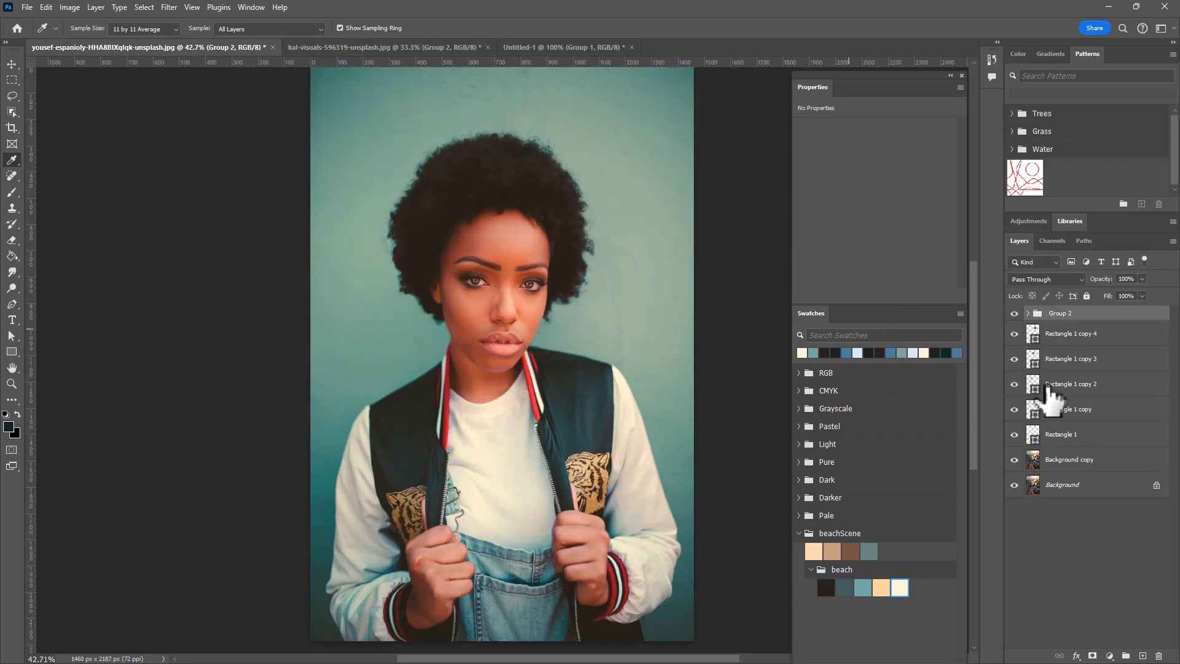
Hide the five palette rectangle layers and the beach's Background copy, and compare the document with and without Group 2.
click(1014, 313)
click(1014, 313)
drag(1015, 333, 1017, 450)
click(1014, 314)
click(1014, 315)
Select the woman on Group 2's Background copy layer with Select Subject and mask out the wall behind her with a layer mask.
click(1027, 314)
click(1056, 387)
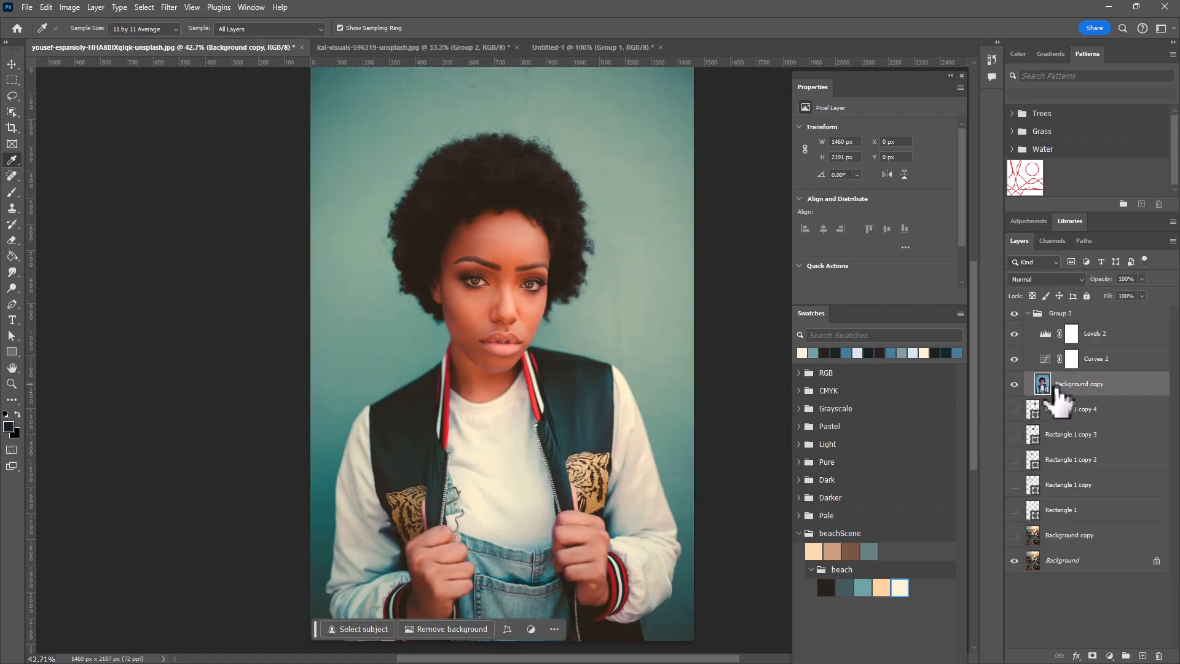
click(12, 112)
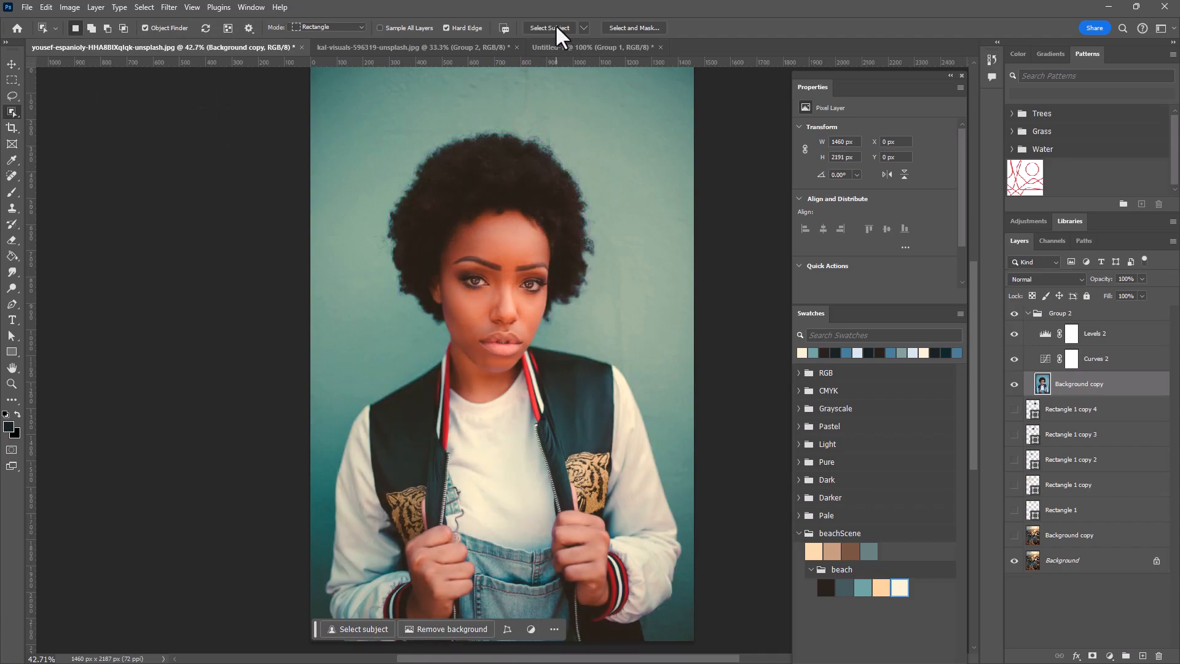
click(557, 27)
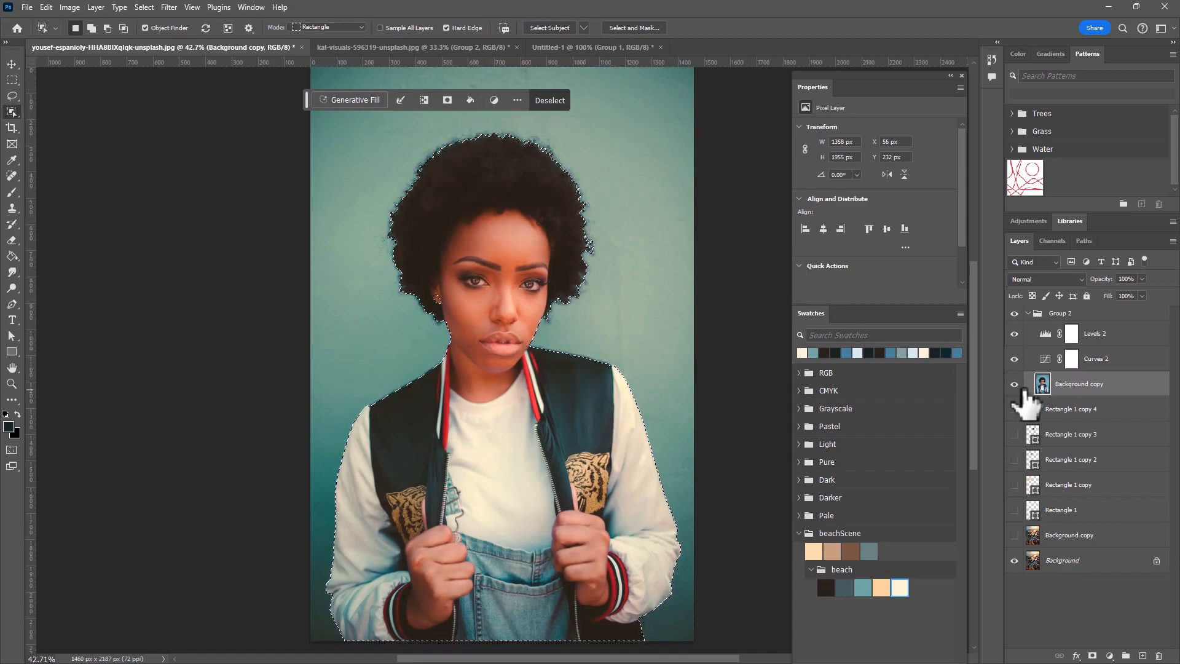
click(1092, 656)
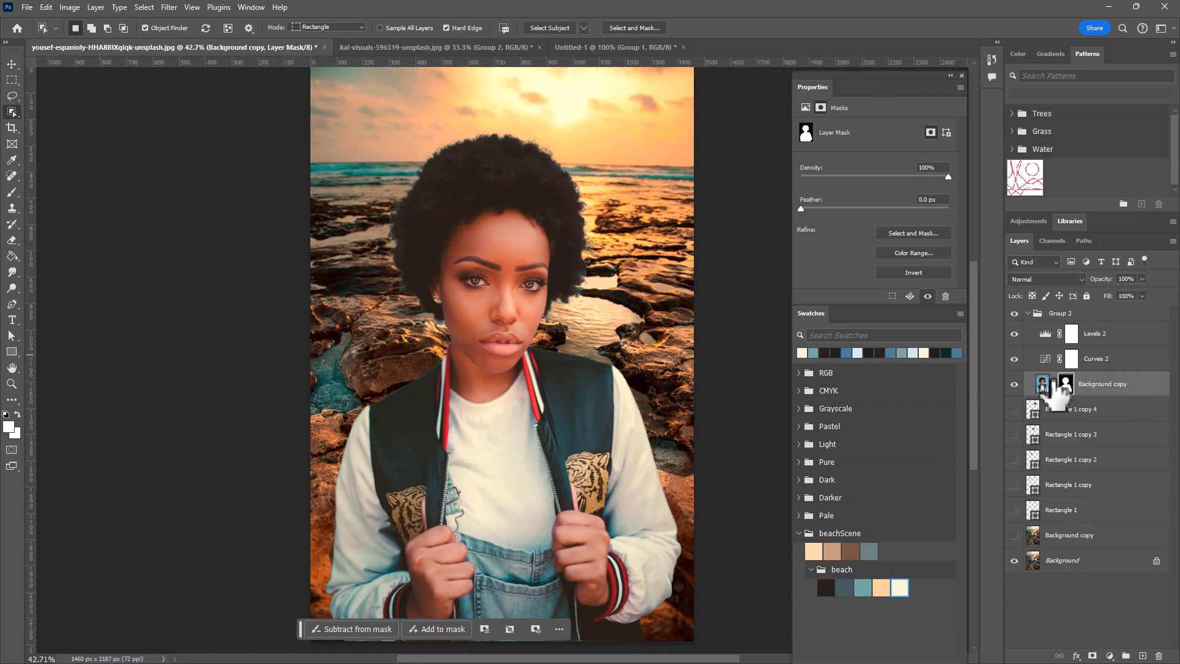
Clip the Curves 2 and Levels 2 adjustments to the masked Background copy layer in Group 2 so they affect only the woman.
drag(1014, 334, 1017, 357)
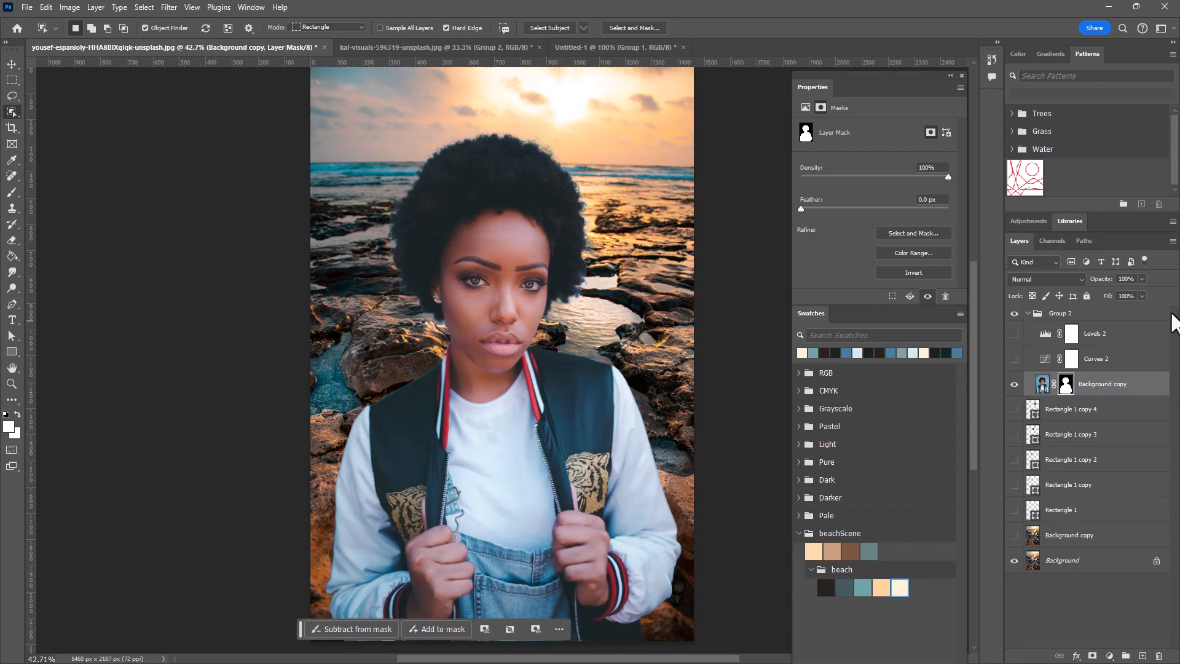
click(1132, 361)
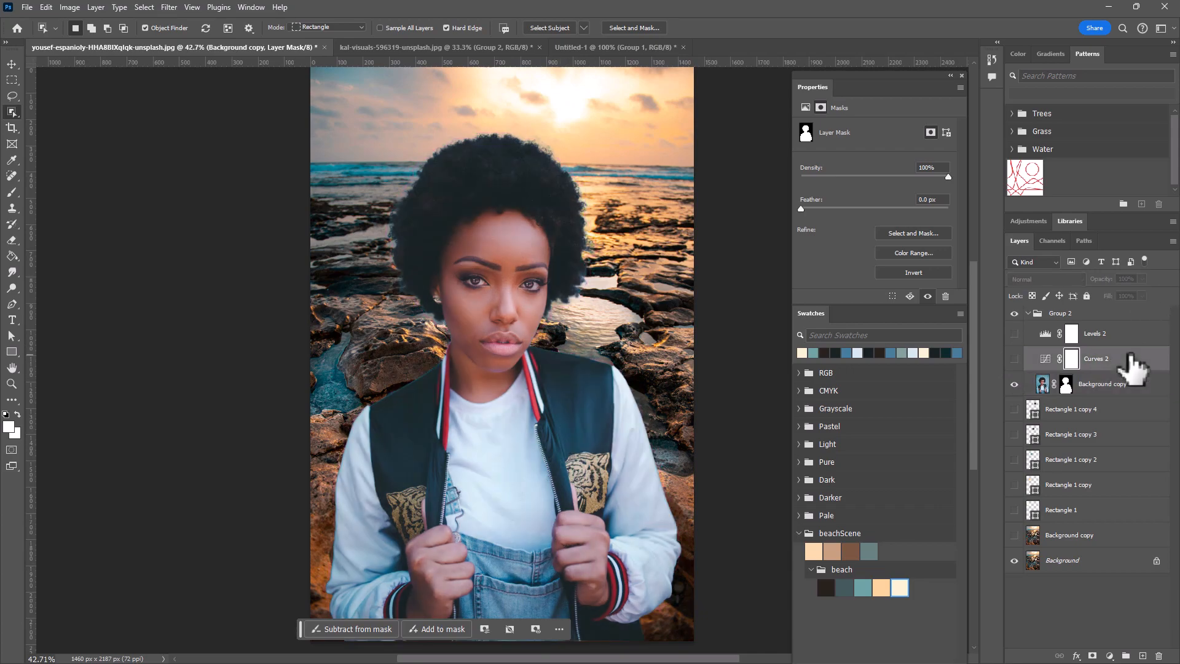
click(1014, 359)
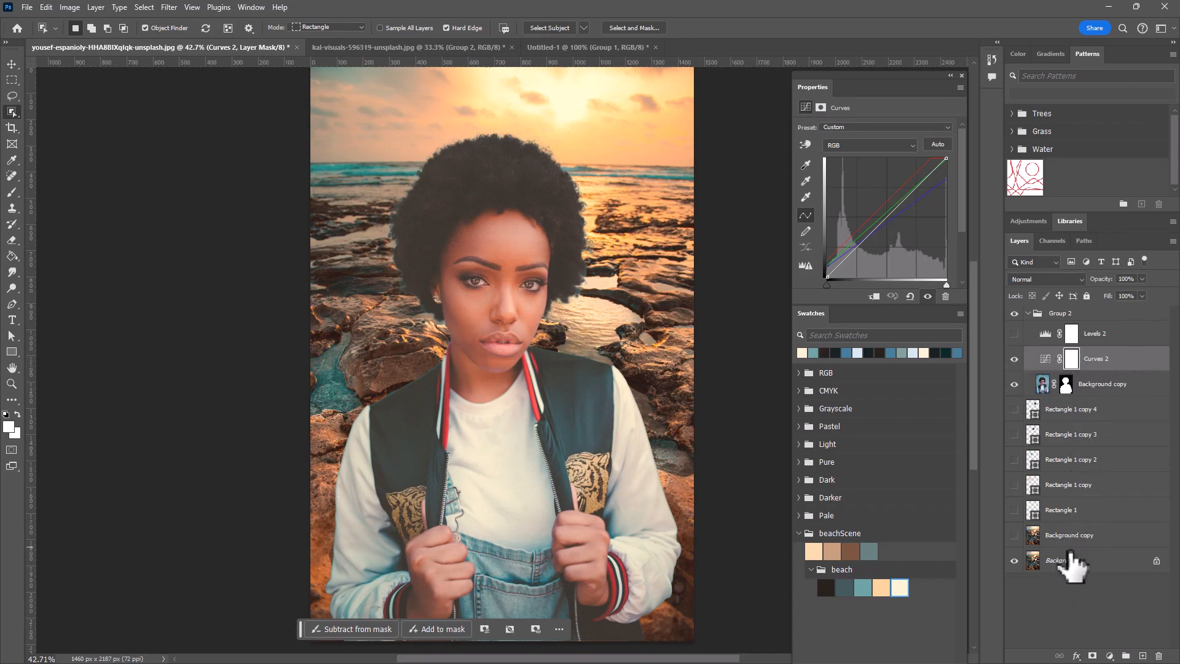
alt+click(1104, 363)
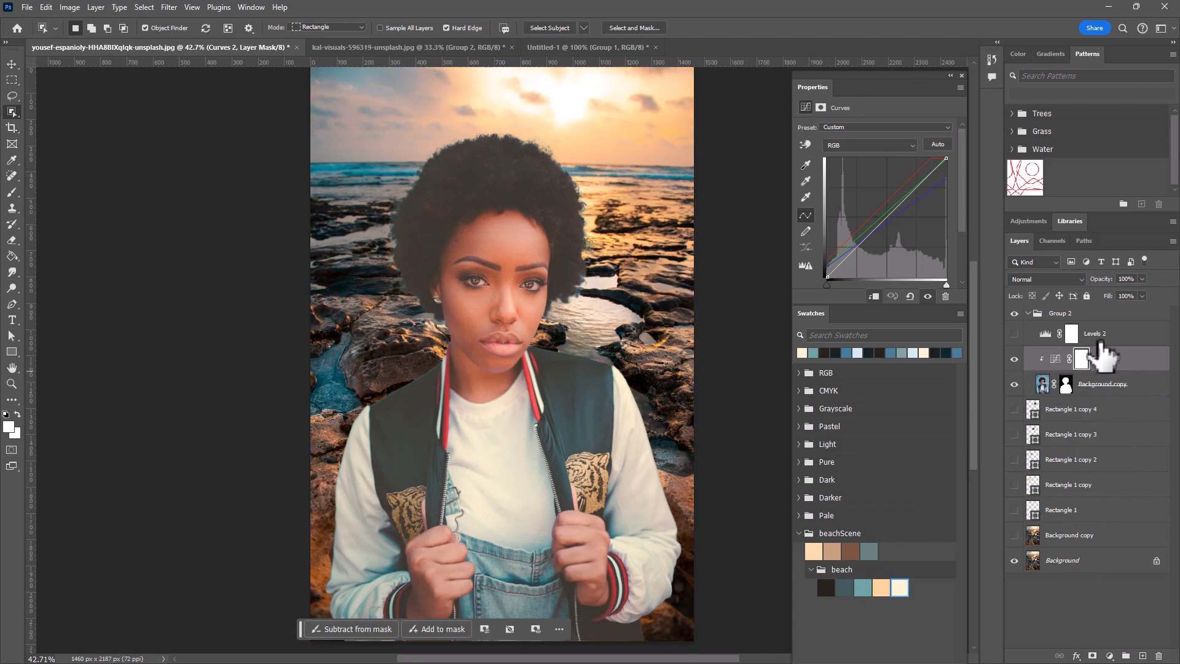
click(1013, 333)
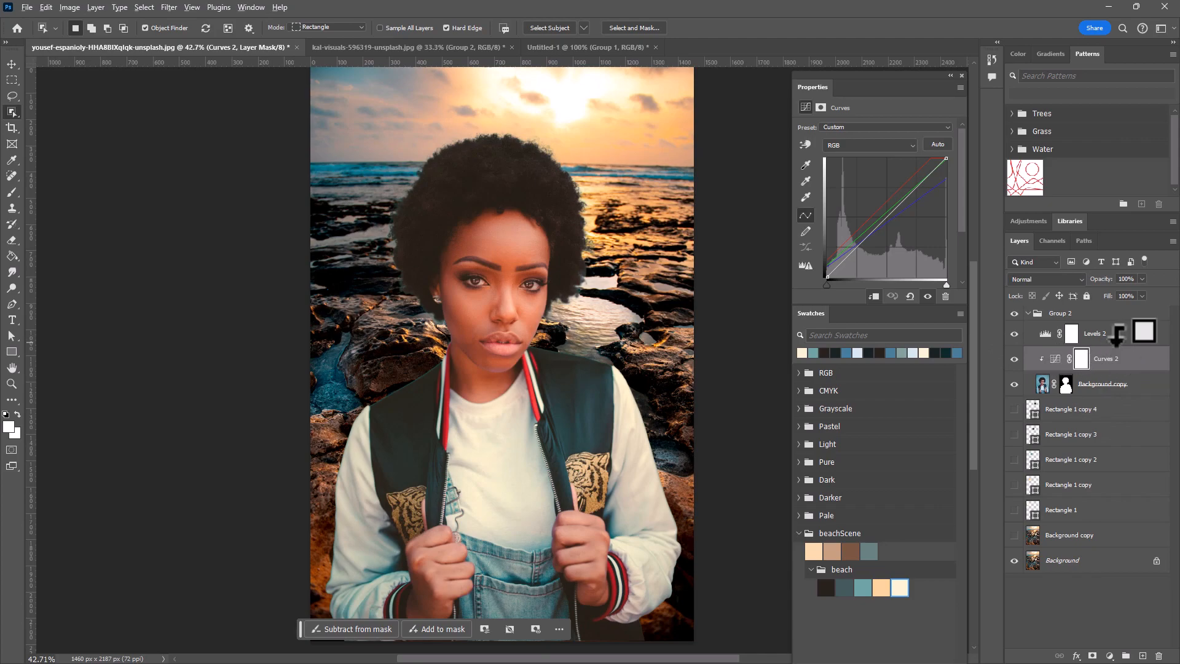
alt+click(1117, 335)
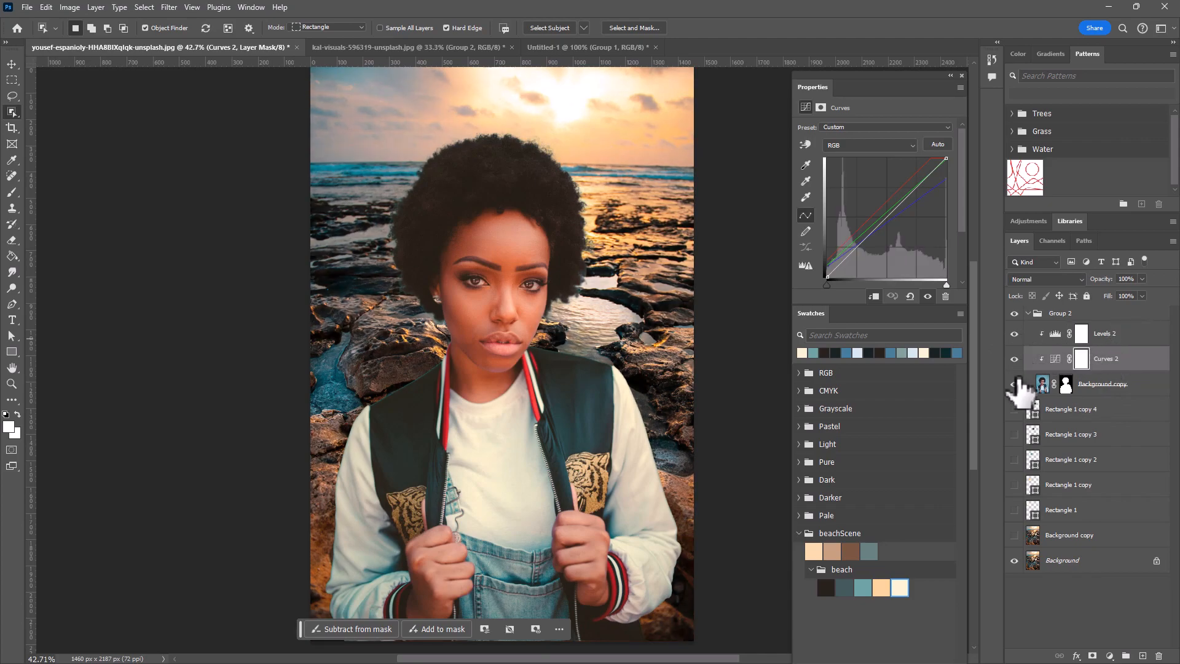
Compare the woman with and without the clipped Levels 2 and Curves 2 adjustments.
click(1014, 333)
click(1014, 359)
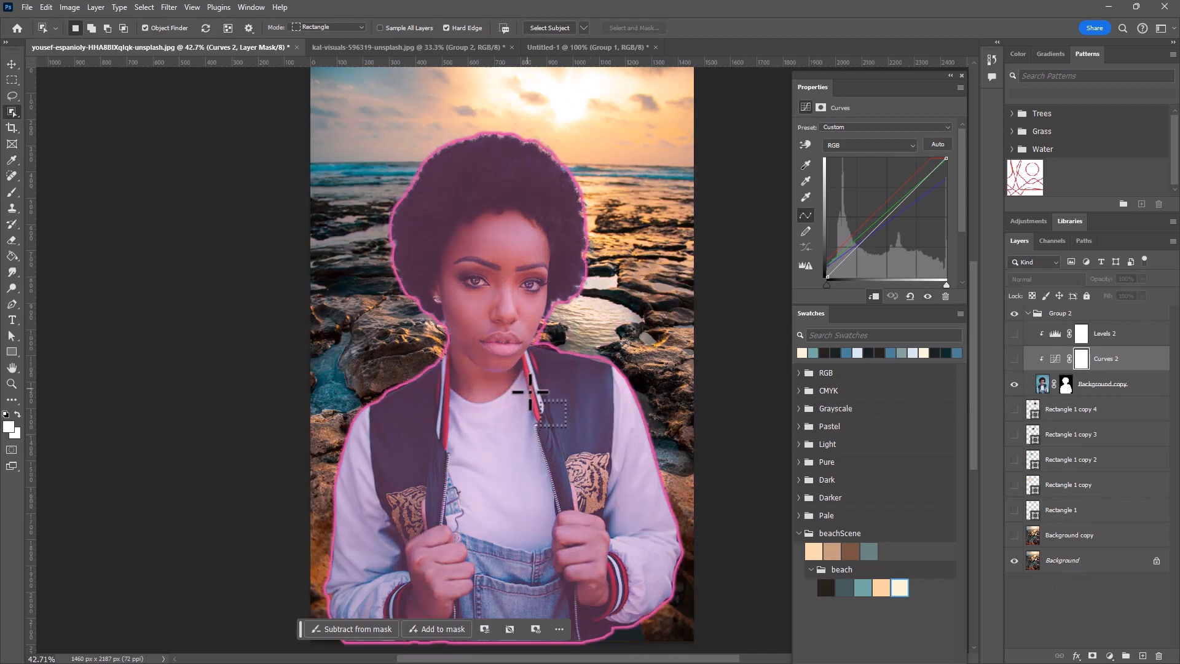
click(1014, 333)
click(1015, 358)
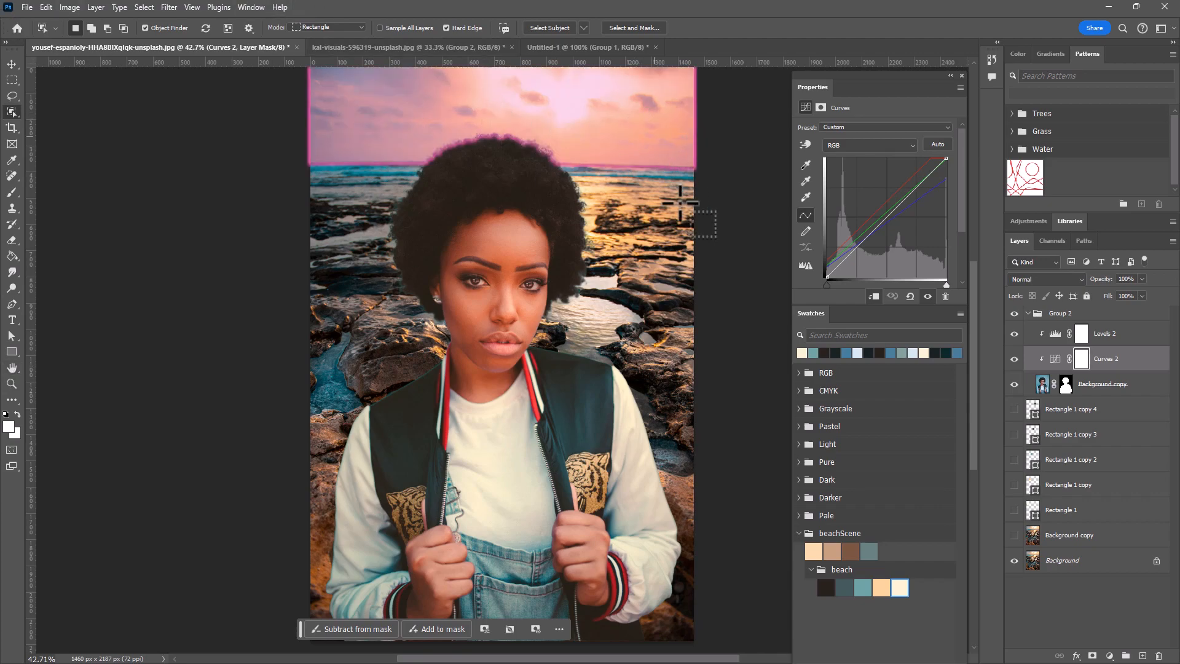
Add a new empty layer at the very top of the layer stack, above Group 2.
click(12, 80)
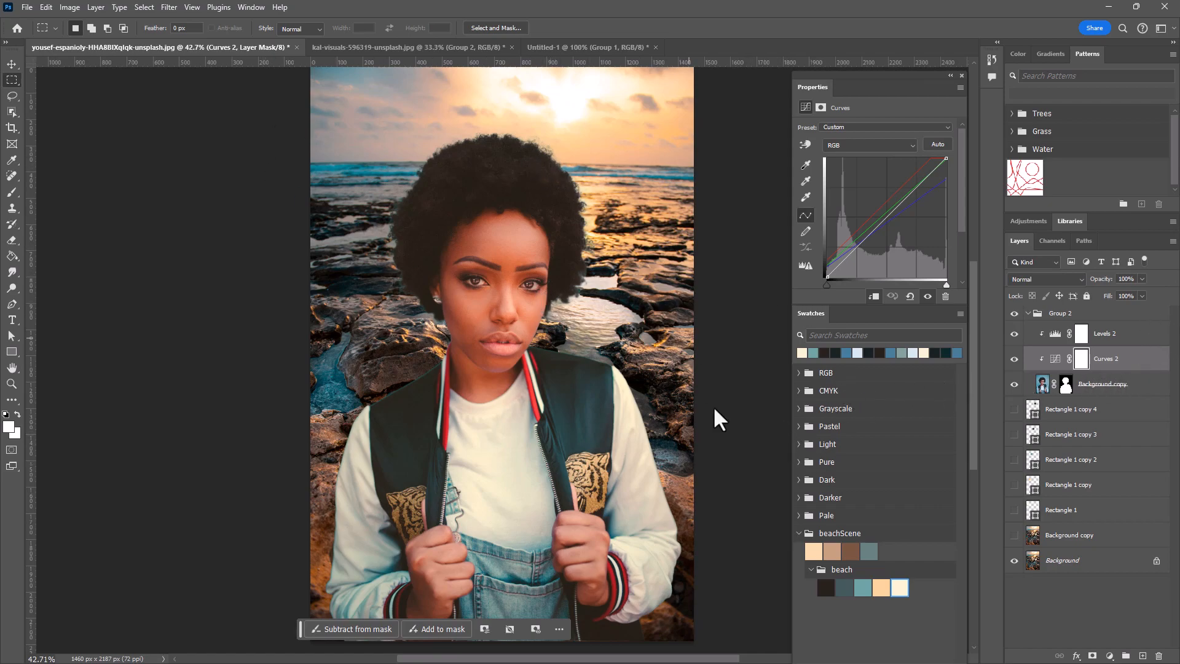
key(alt+bracketright)
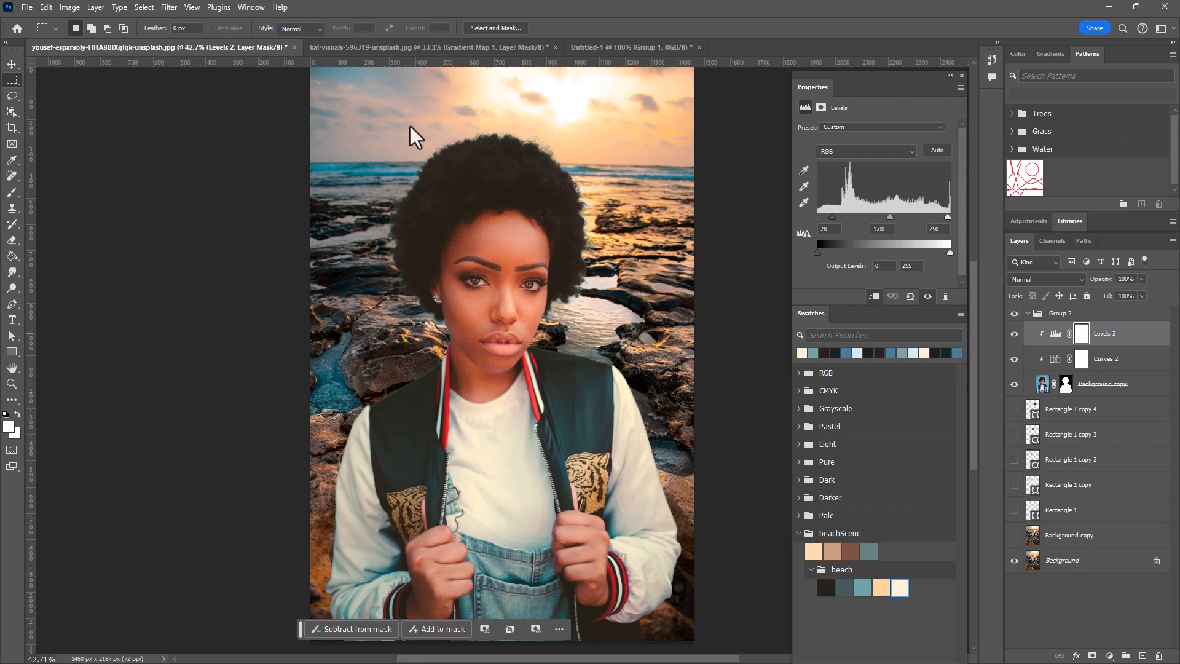
click(1113, 315)
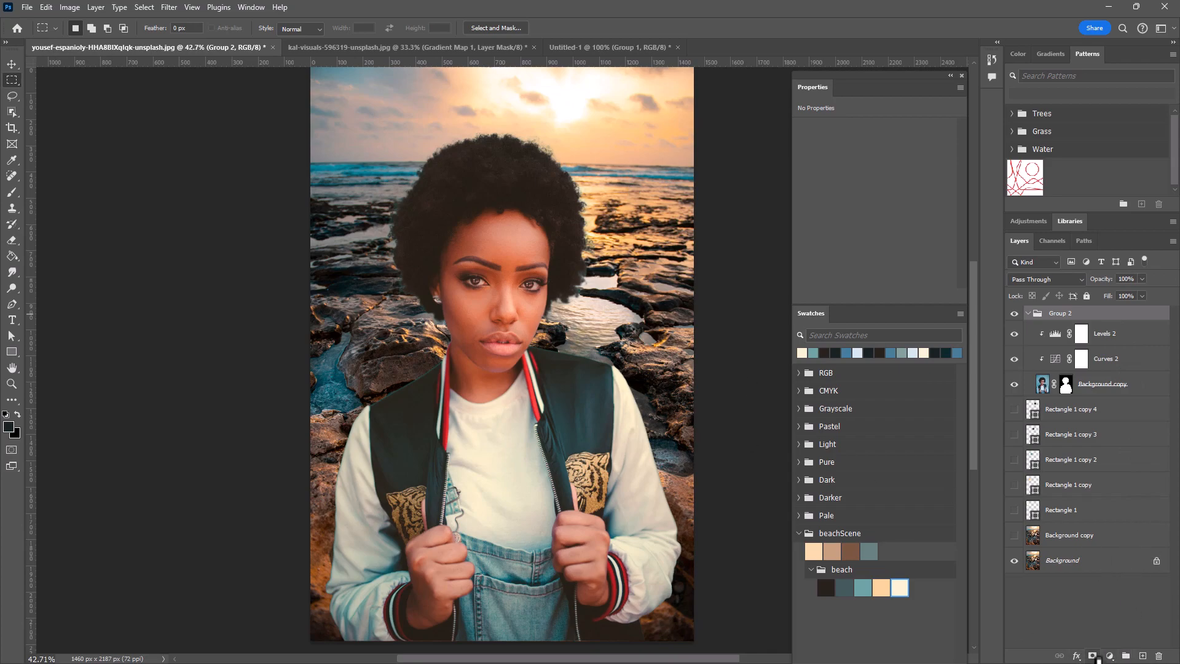
click(1142, 656)
drag(1082, 335, 1045, 310)
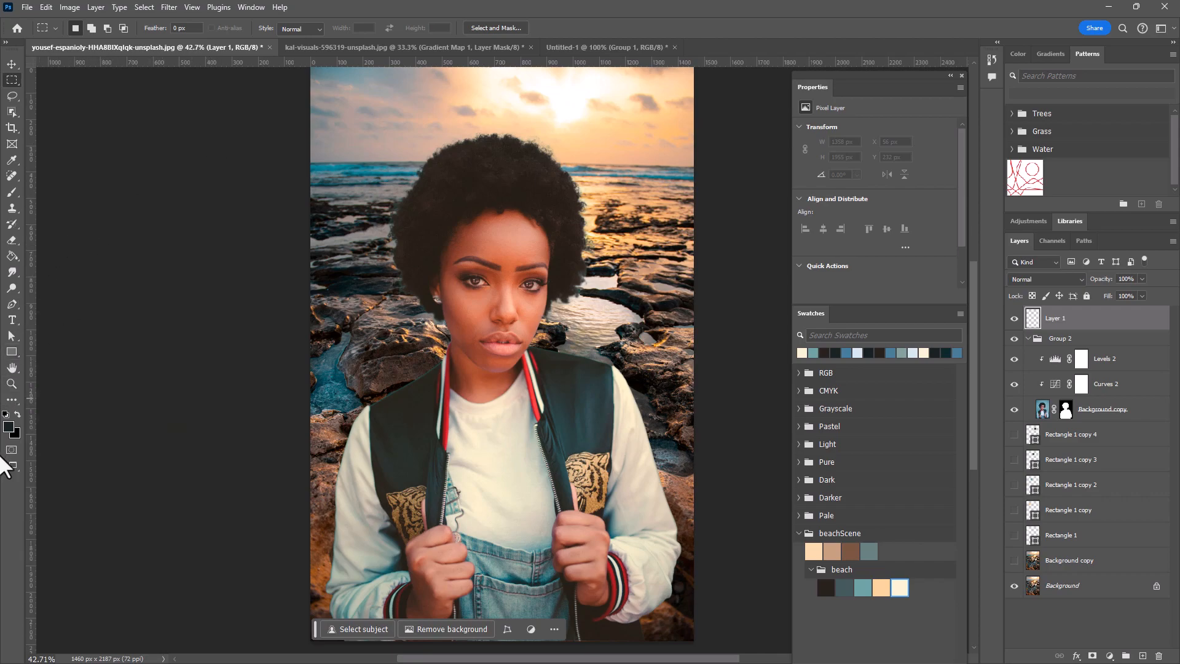
Choose an orange foreground color and fill the whole of Layer 1 with it using the Paint Bucket.
click(9, 426)
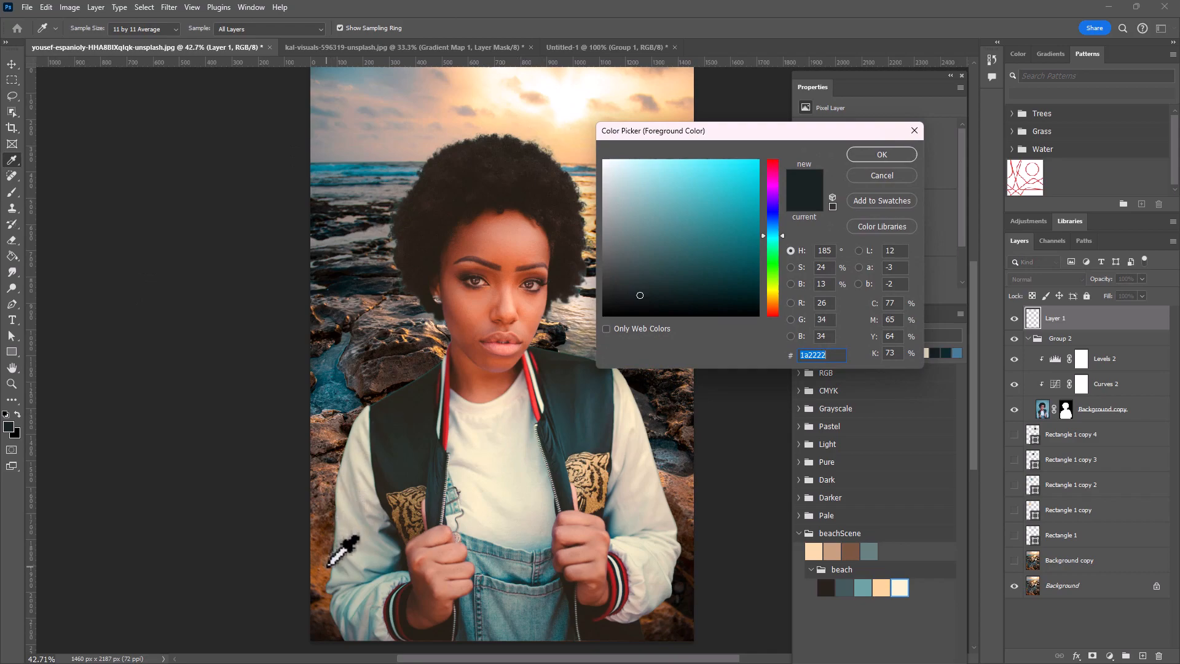
click(771, 305)
drag(715, 205, 713, 198)
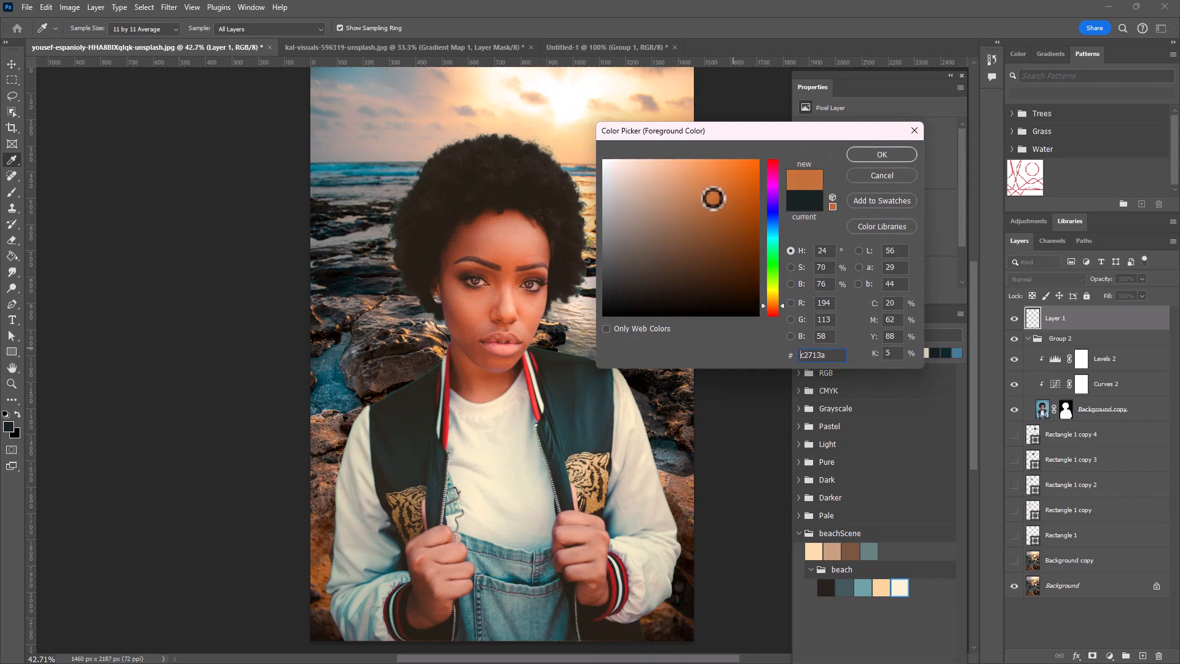
click(881, 155)
key(m)
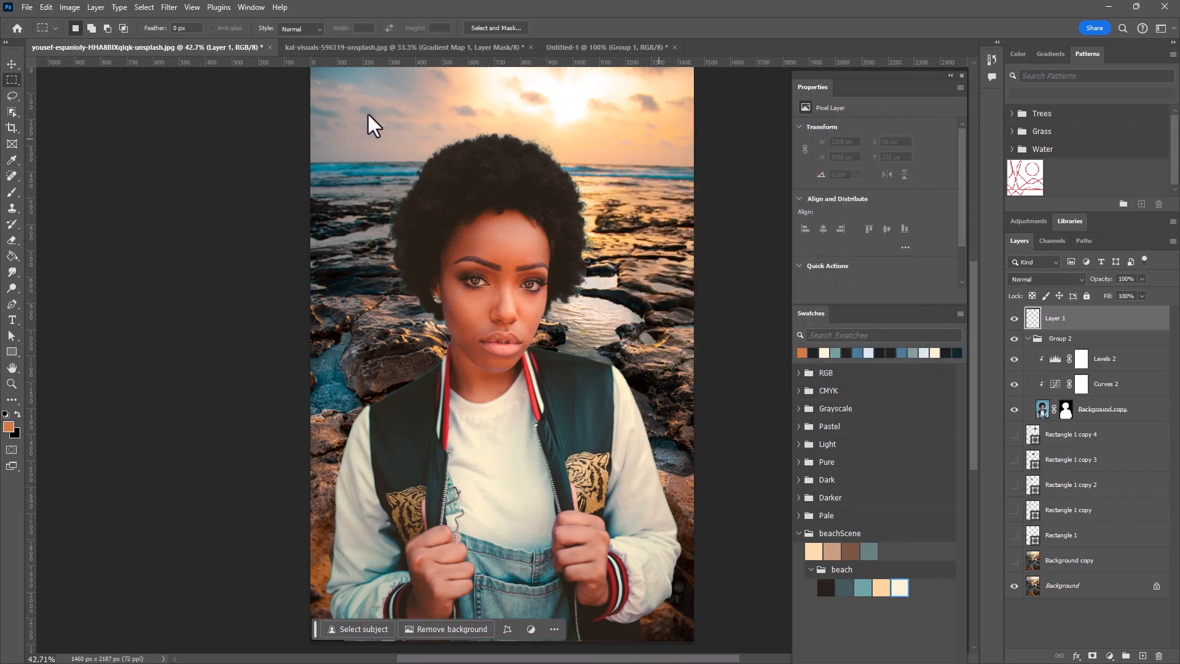
click(11, 256)
click(404, 271)
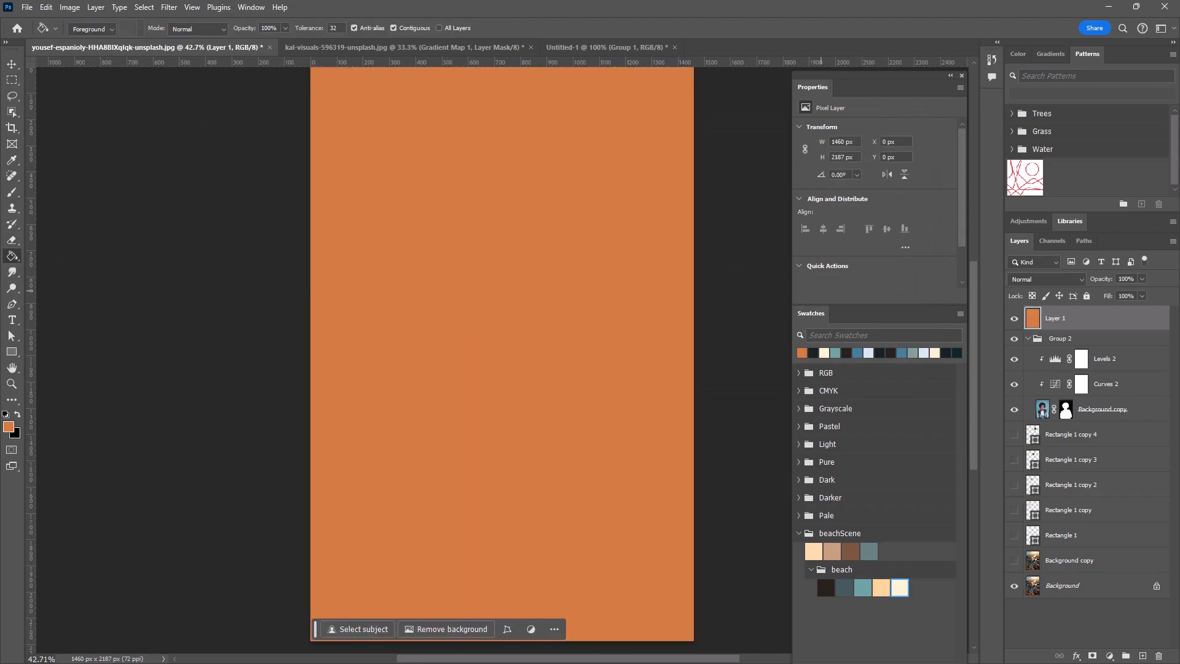
Blend the orange Layer 1 over the composite with Soft Light at 20% opacity.
click(1051, 279)
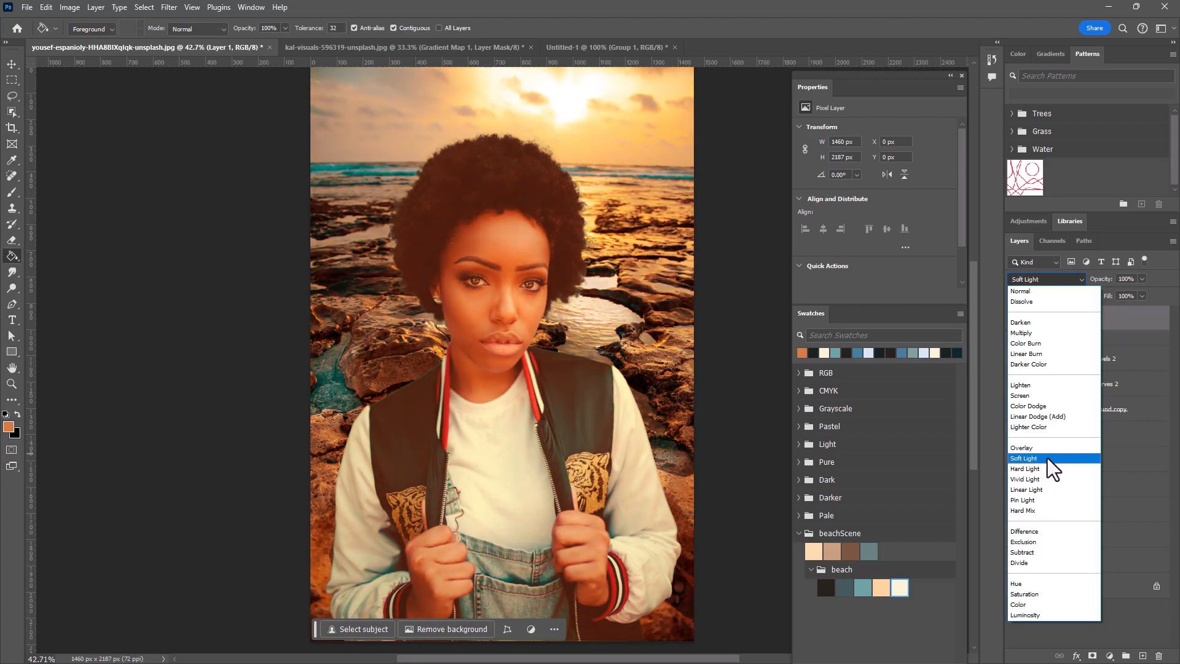
click(1047, 458)
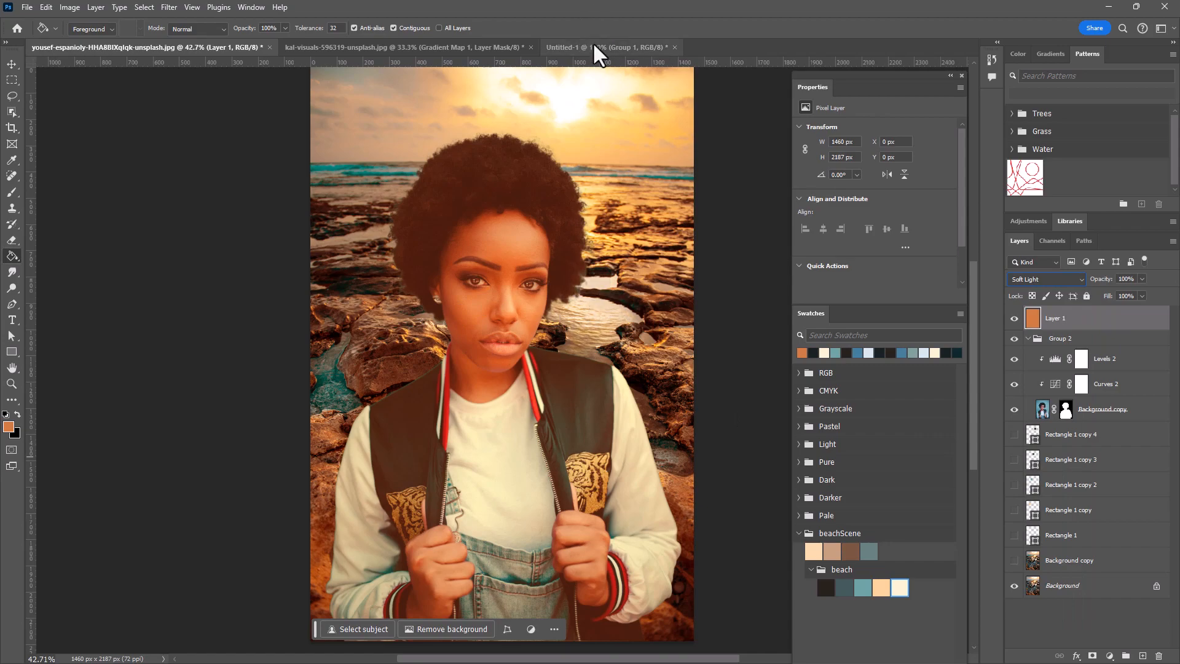
click(1142, 278)
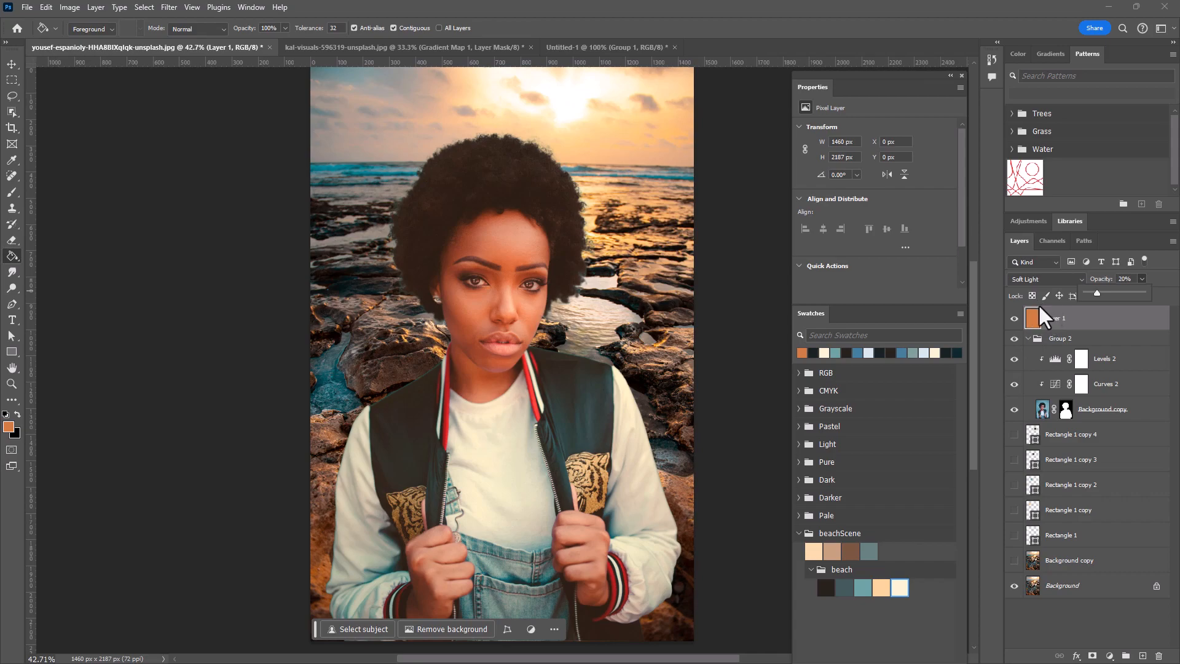
Compare the composite with and without the orange Layer 1, and leave that layer hidden.
click(1014, 318)
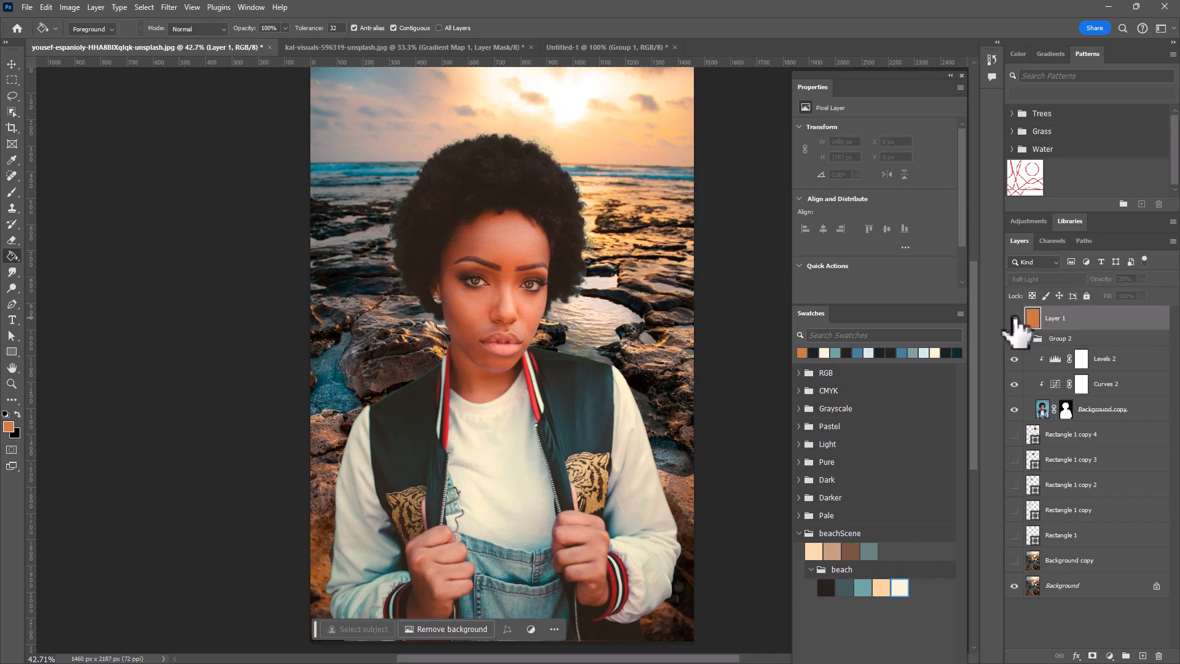
click(1015, 319)
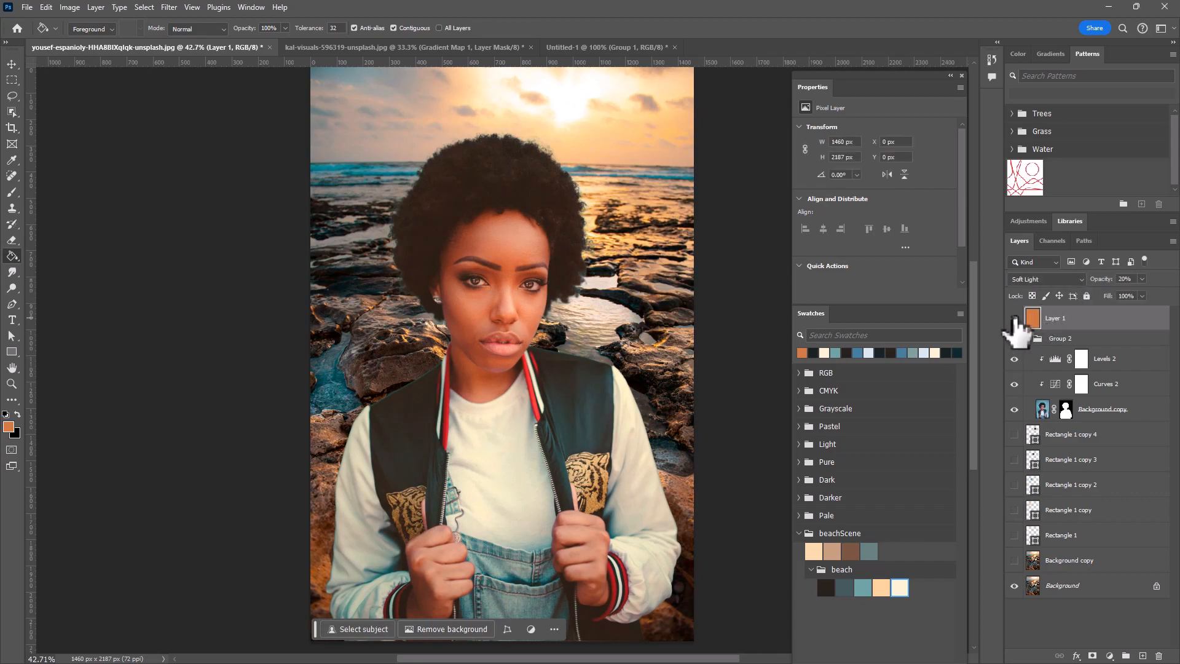
click(1015, 319)
click(1014, 318)
click(1015, 318)
click(1015, 318)
click(1015, 319)
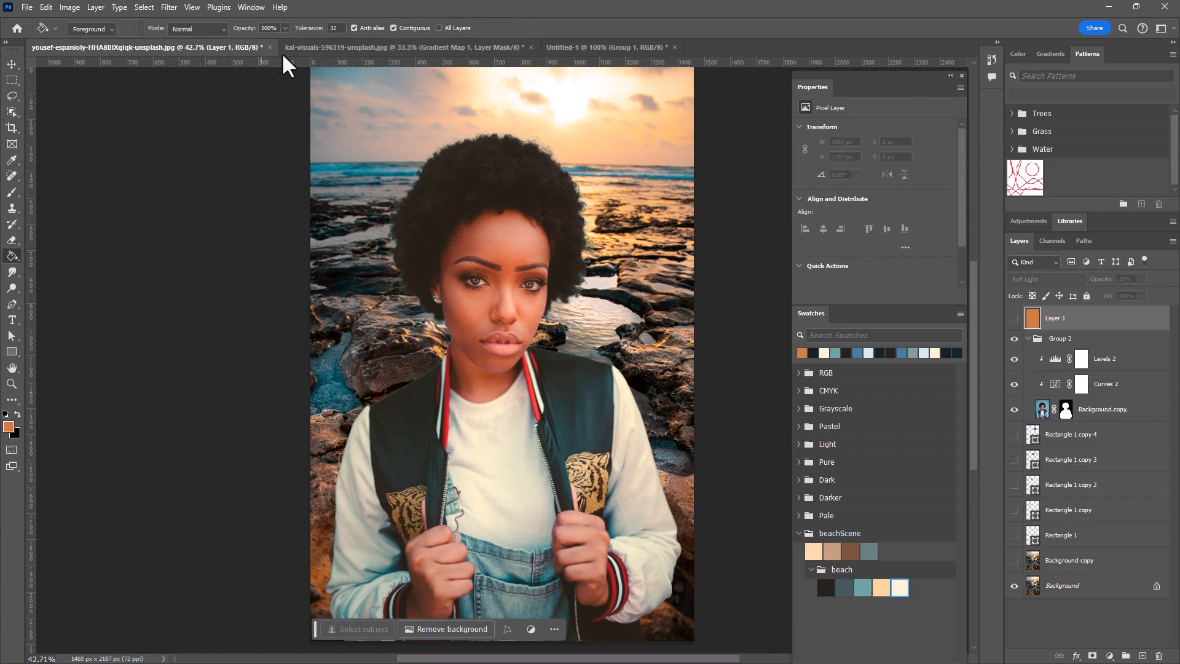
Switch to the portrait document, compare it with and without Gradient Map 1, and select that layer's adjustment.
click(363, 47)
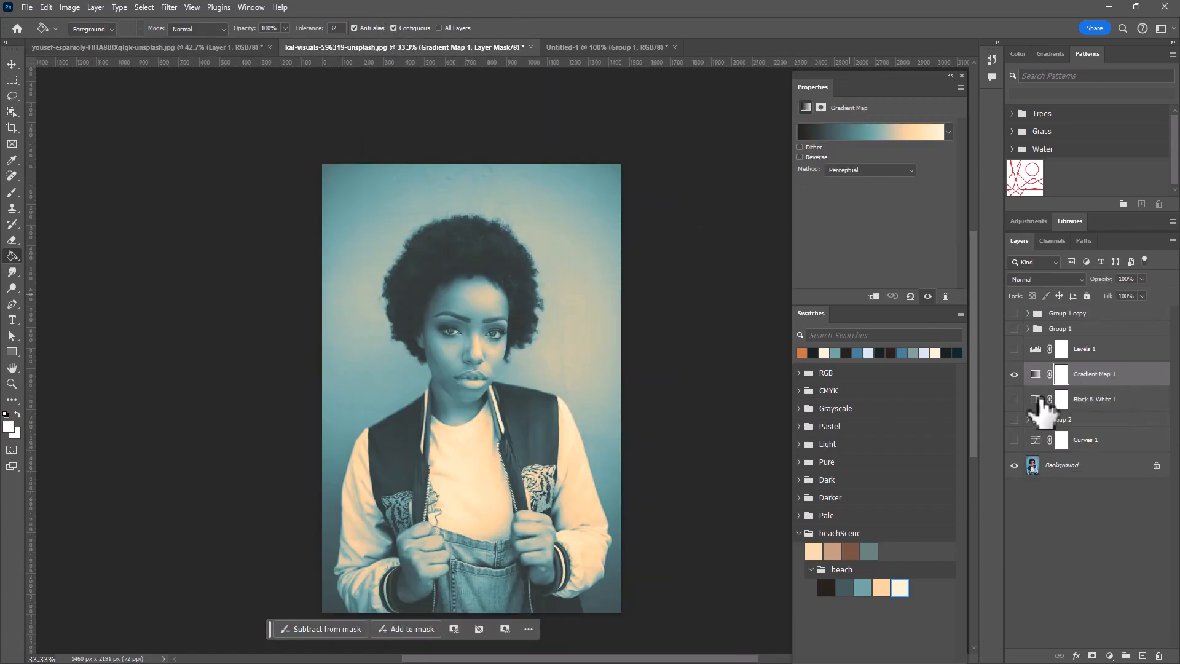
click(1014, 375)
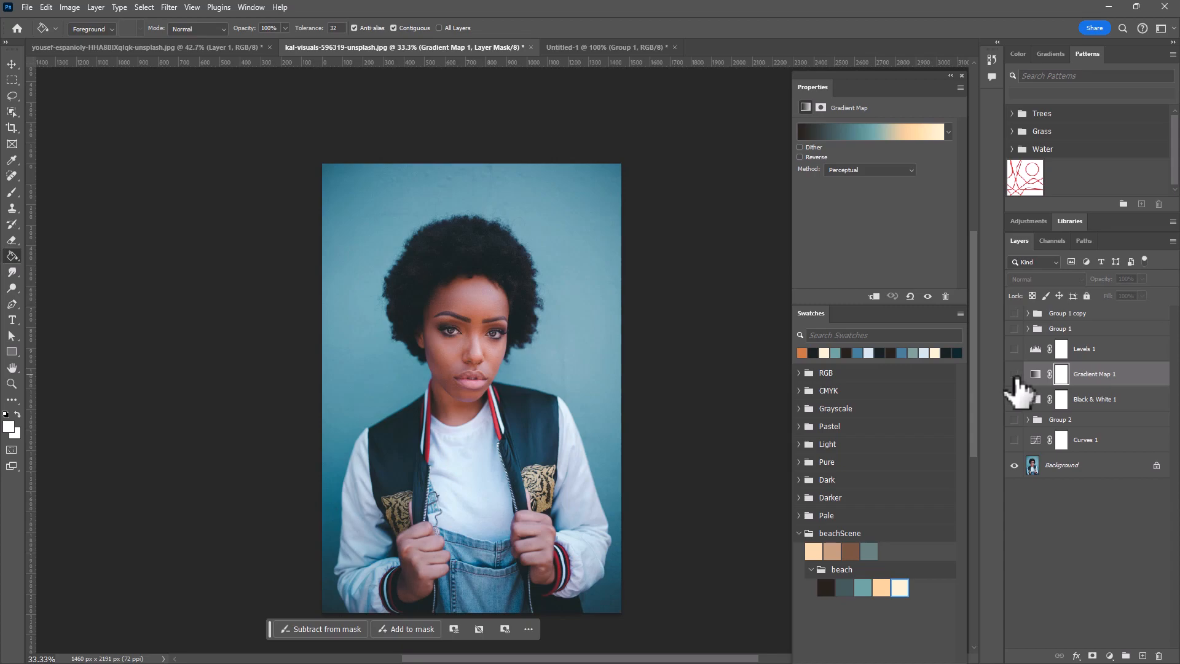
click(1013, 375)
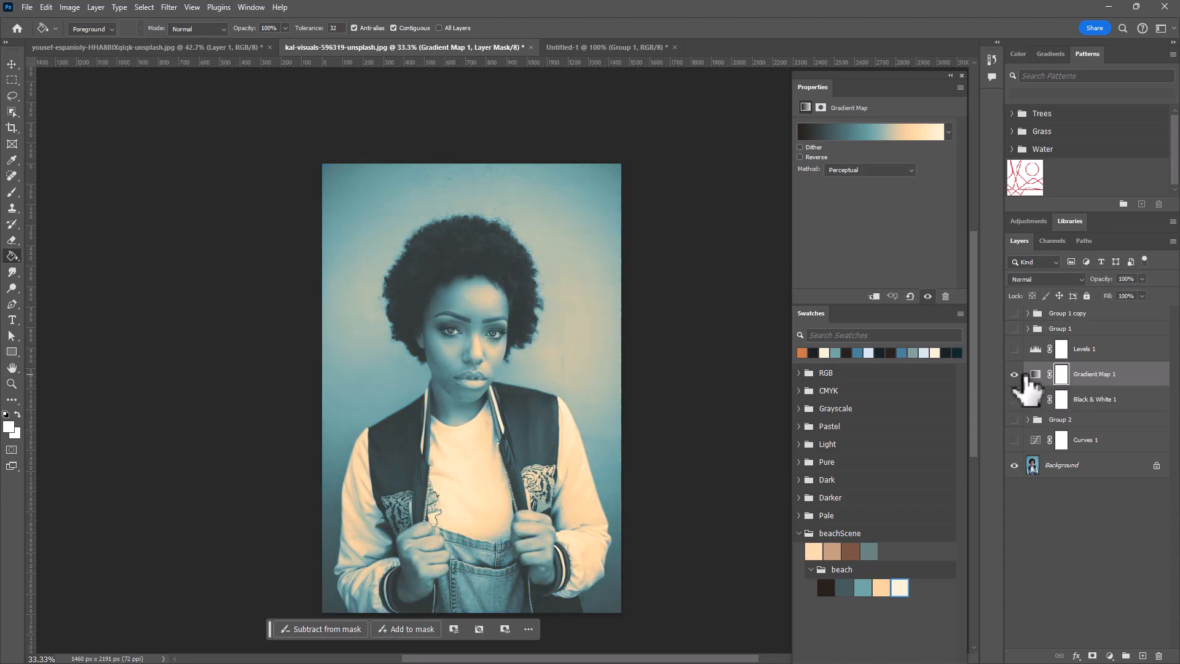
click(1035, 375)
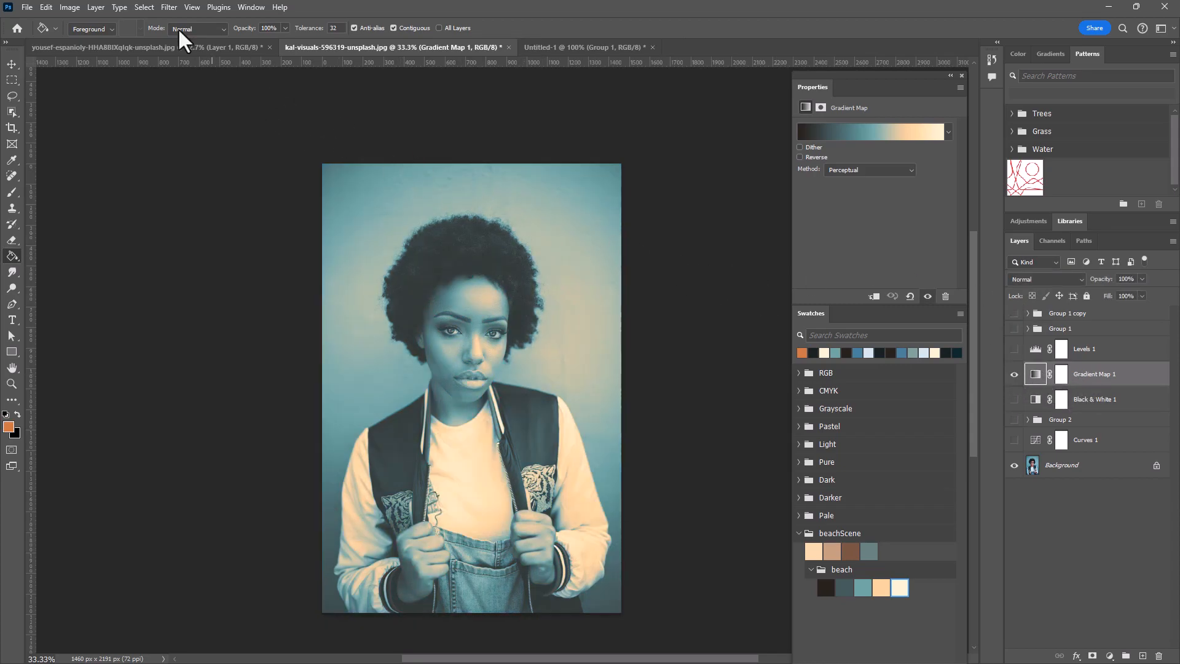
Export the gradient-mapped portrait's color lookup tables with the description "yellowgreenblue", keeping Medium quality and all four formats.
click(26, 7)
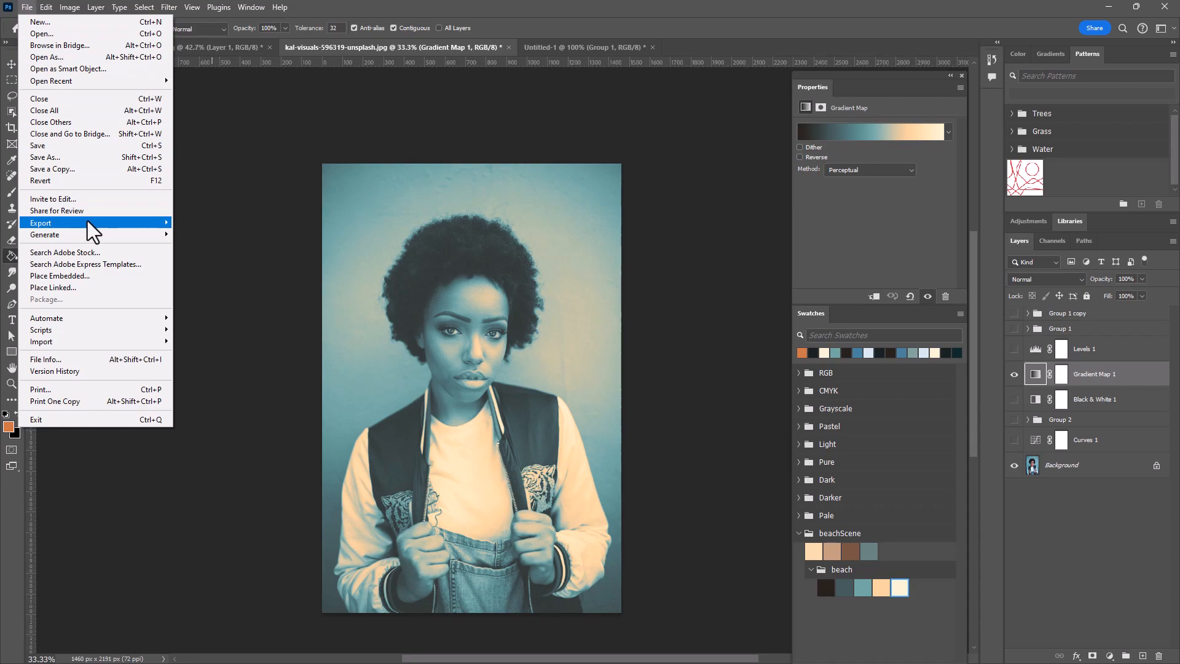
mouse_move(86, 223)
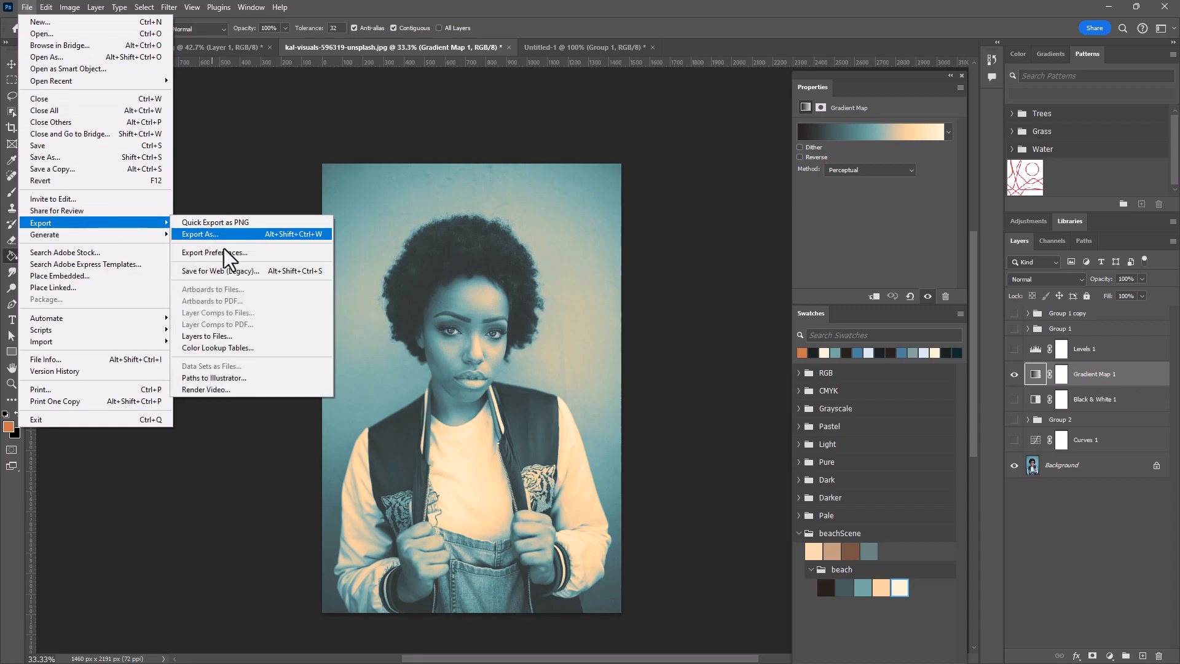
click(257, 348)
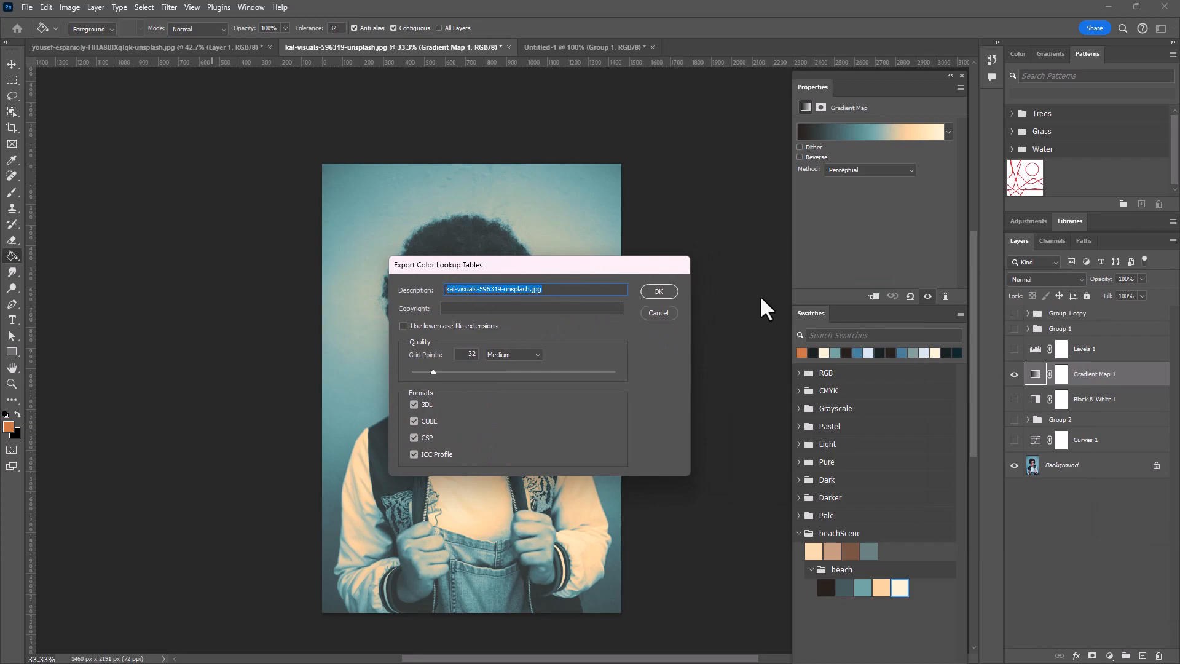
text(yellowgreen)
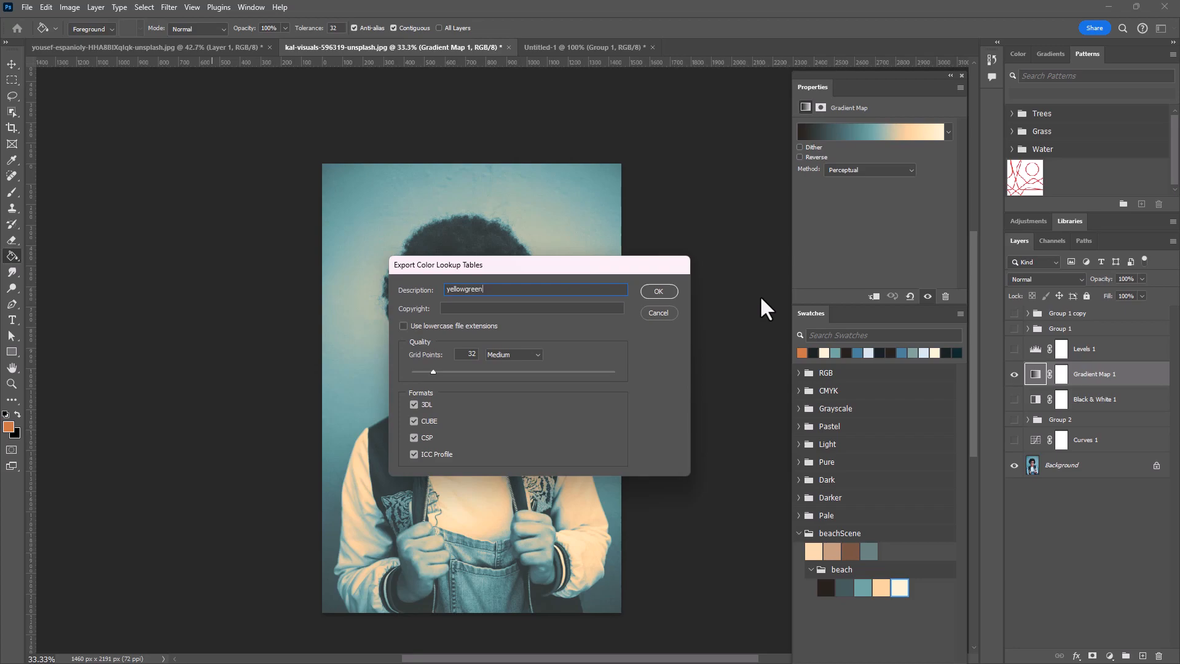
text(blue)
click(659, 293)
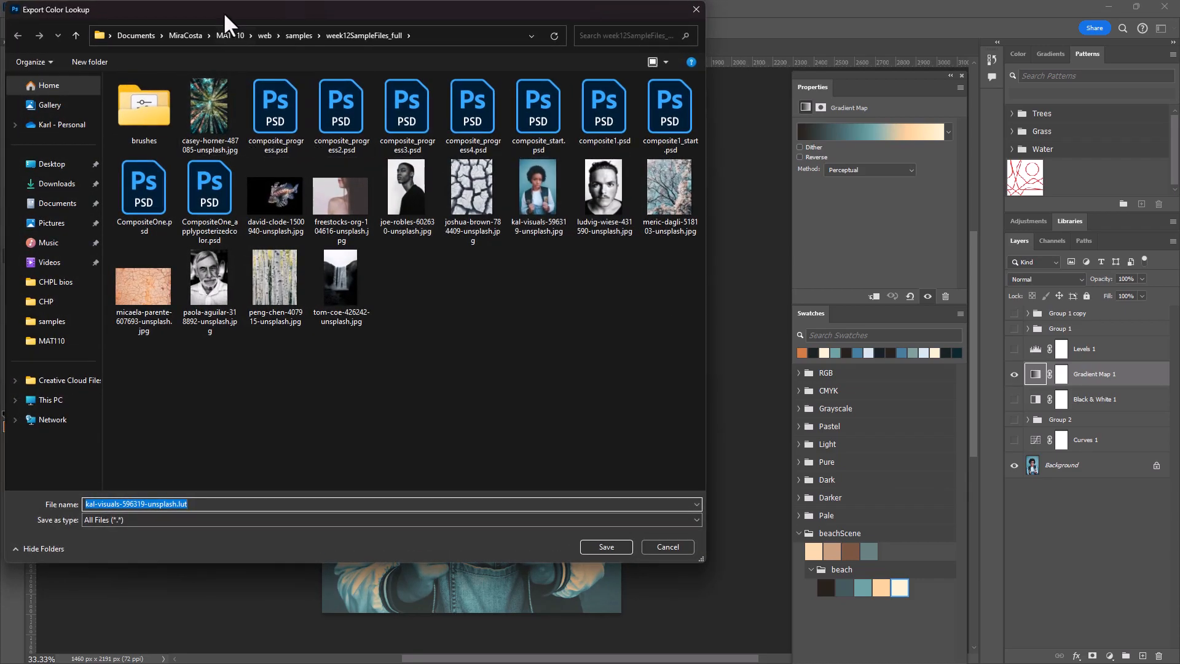
Save the exported color lookup files in the samples folder under the name "beachy".
click(298, 35)
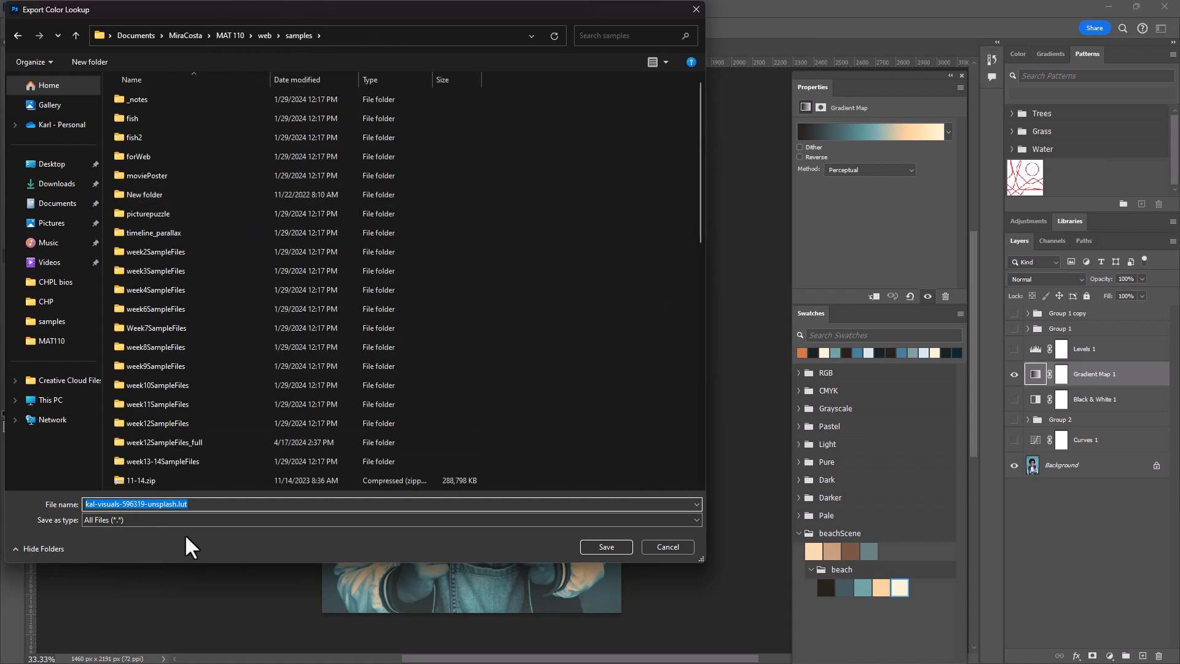
text(beachy)
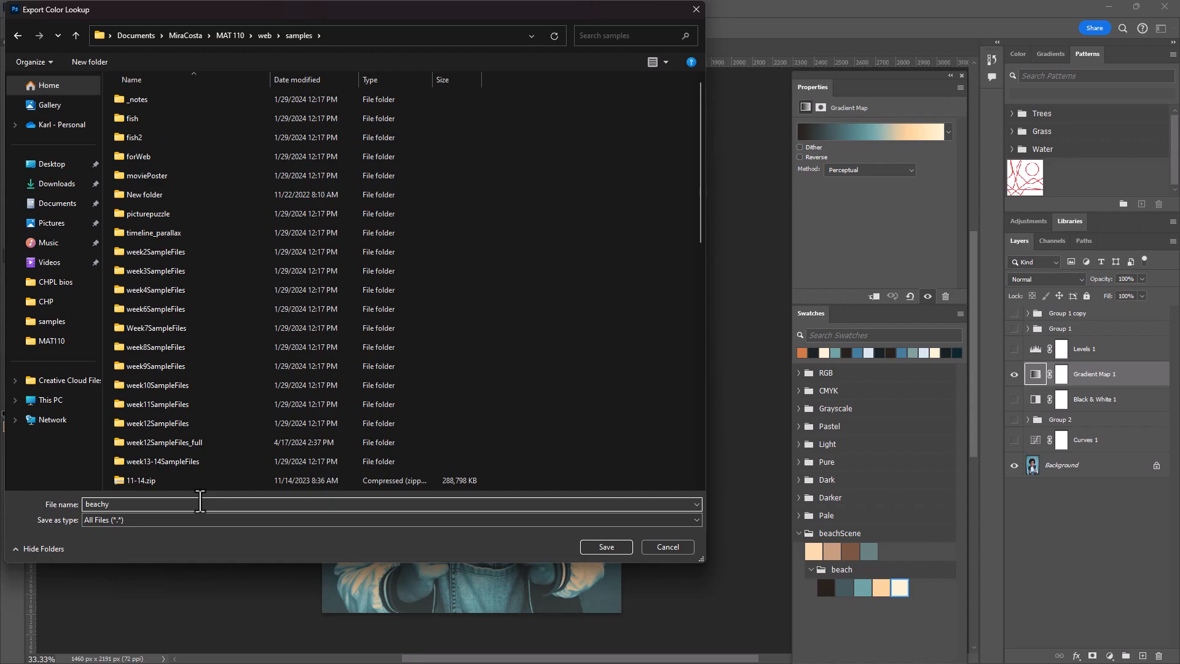
key(Return)
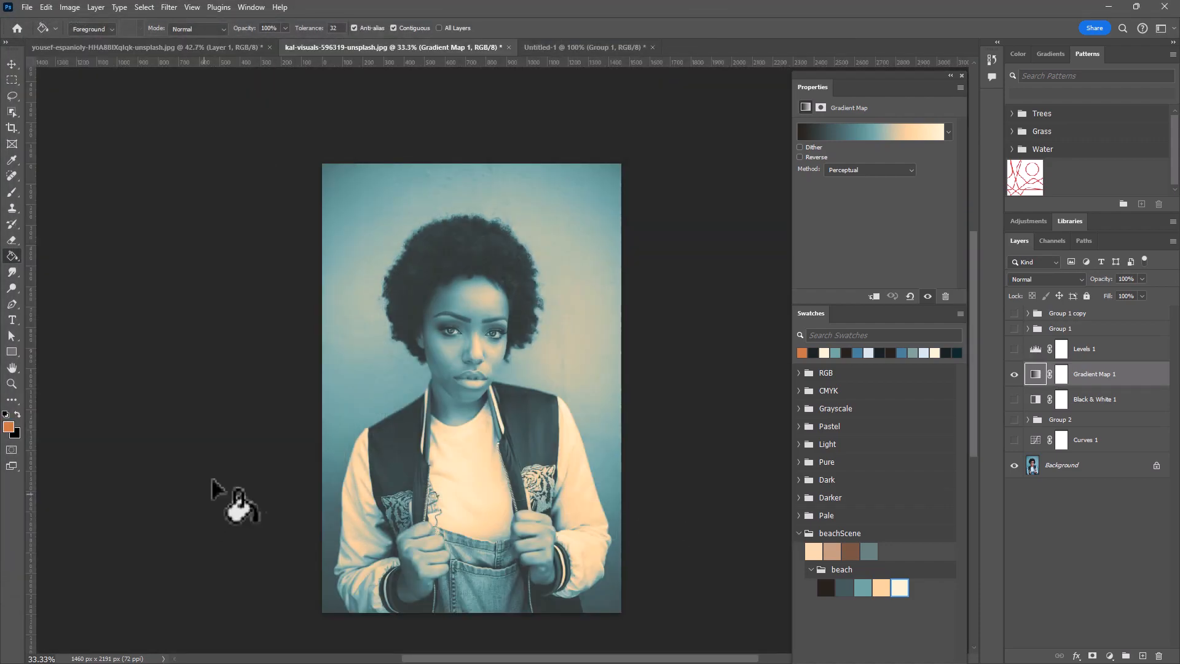
Switch to the beach composite document and add a Color Lookup adjustment layer in Group 2.
click(205, 46)
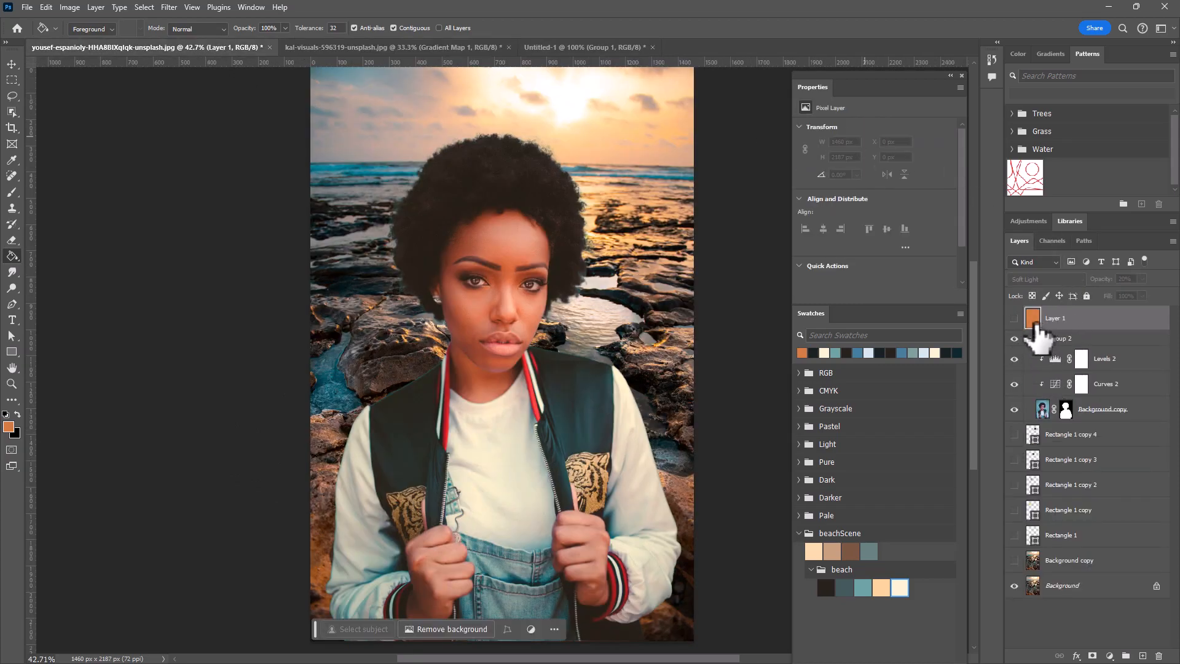
click(1090, 338)
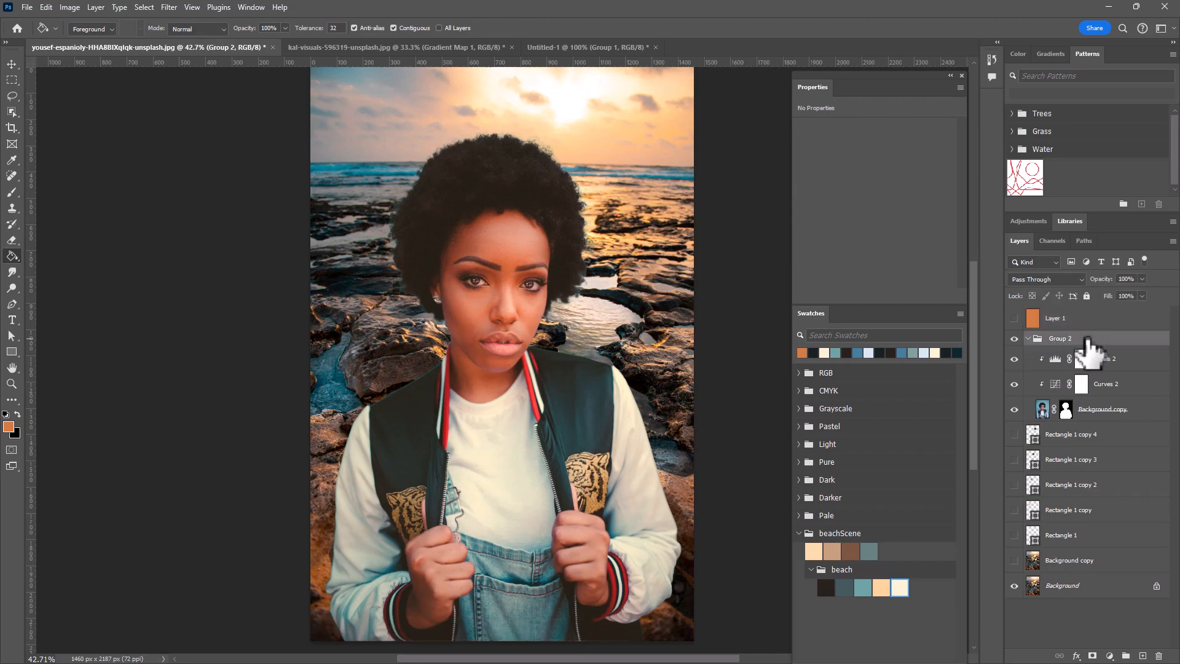
click(1110, 656)
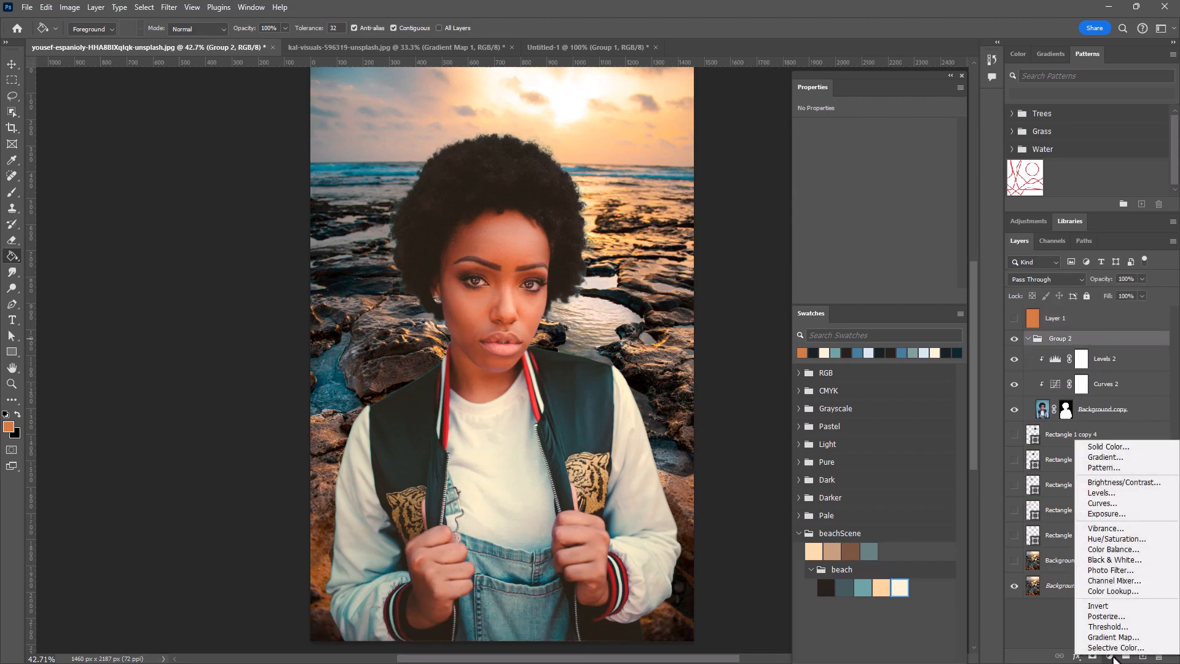
click(1126, 590)
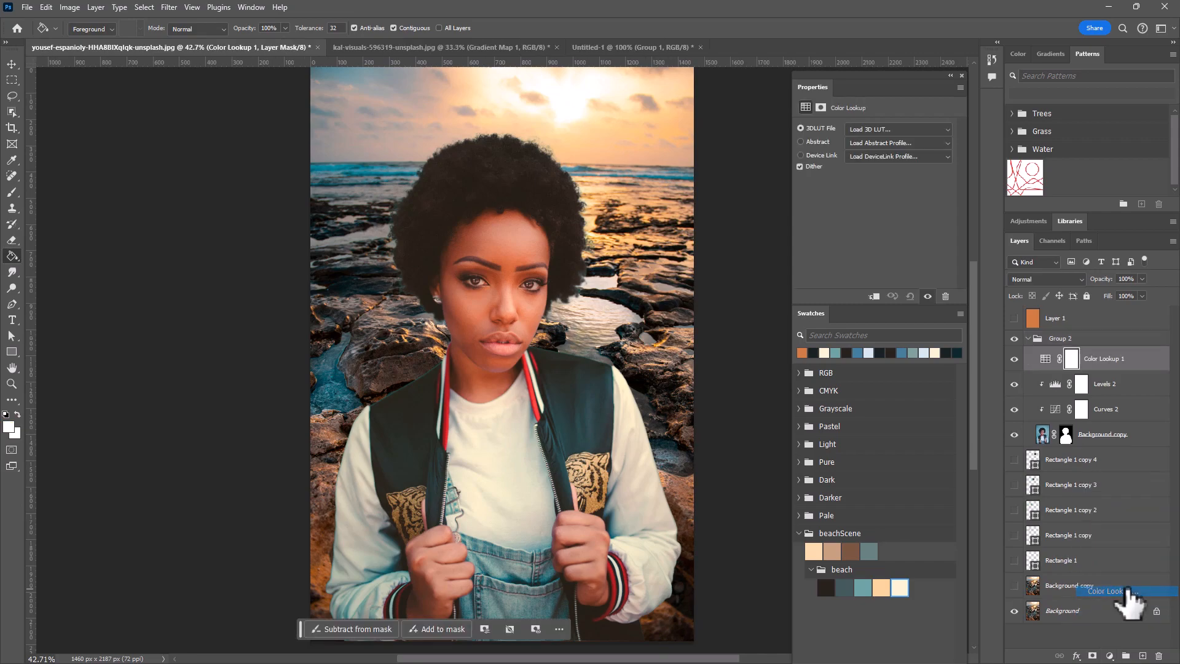
Take the mask off the Color Lookup layer, delete the orange Layer 1, and move Color Lookup 1 above Group 2.
drag(1103, 362, 1024, 335)
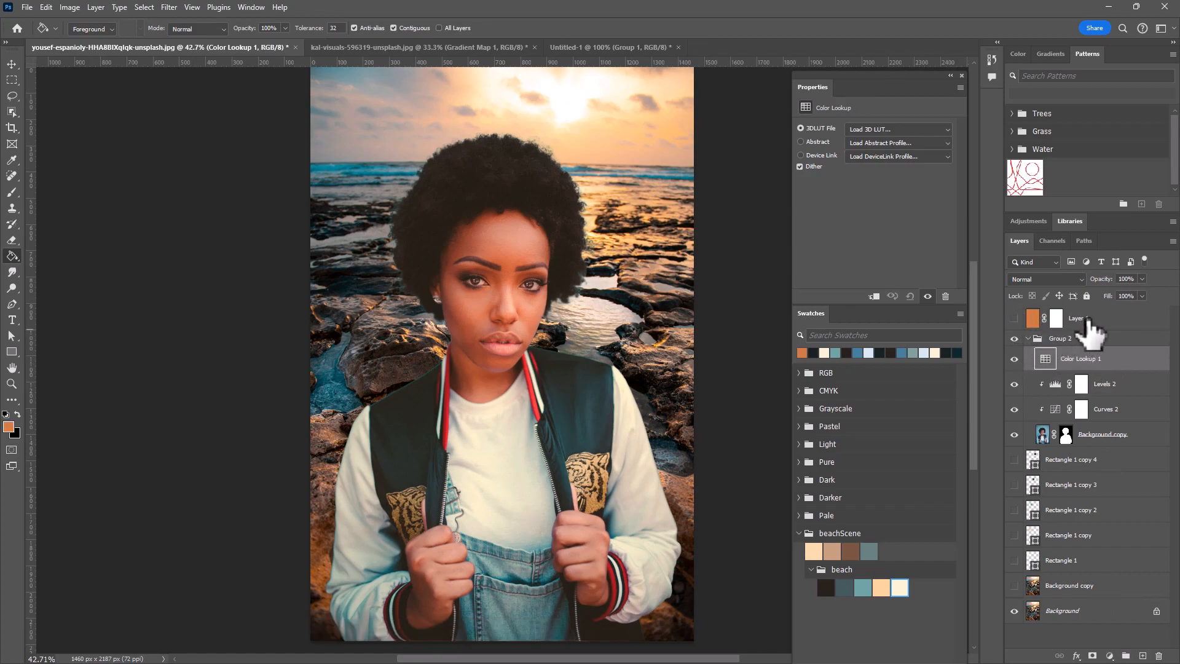
drag(1087, 320, 1158, 655)
drag(1075, 337, 1022, 310)
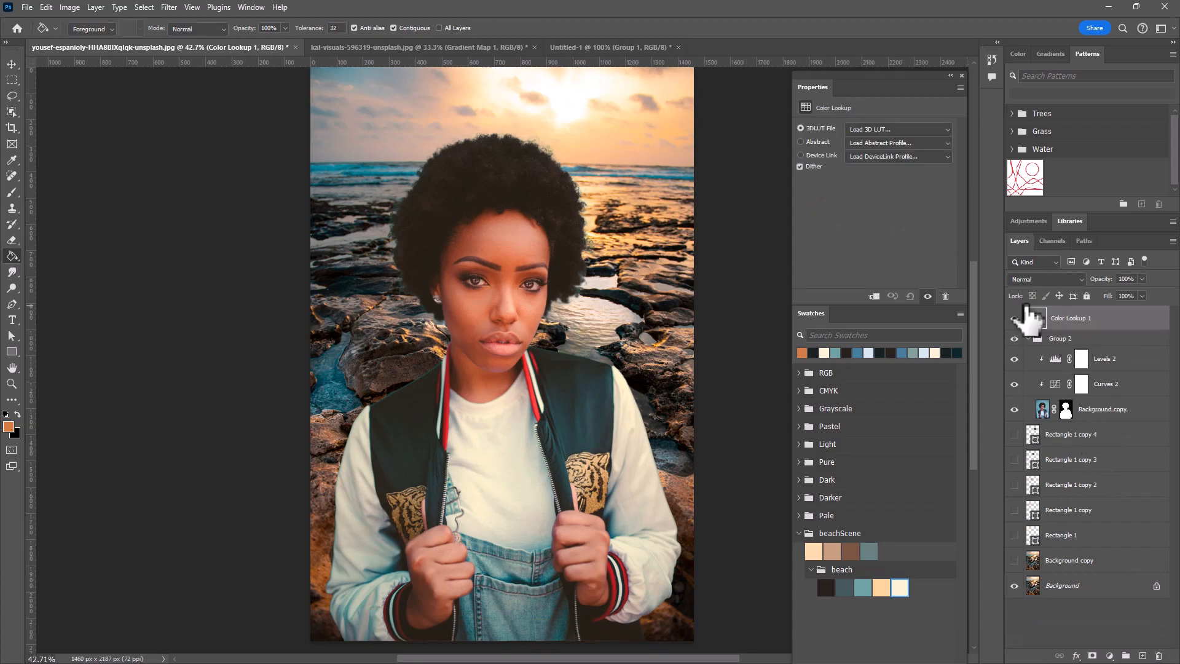
Try the Crisp_Warm, Crisp_Winter, EdgyAmber, Bleach Bypass and LateSunset 3D LUTs on the Color Lookup layer.
click(886, 129)
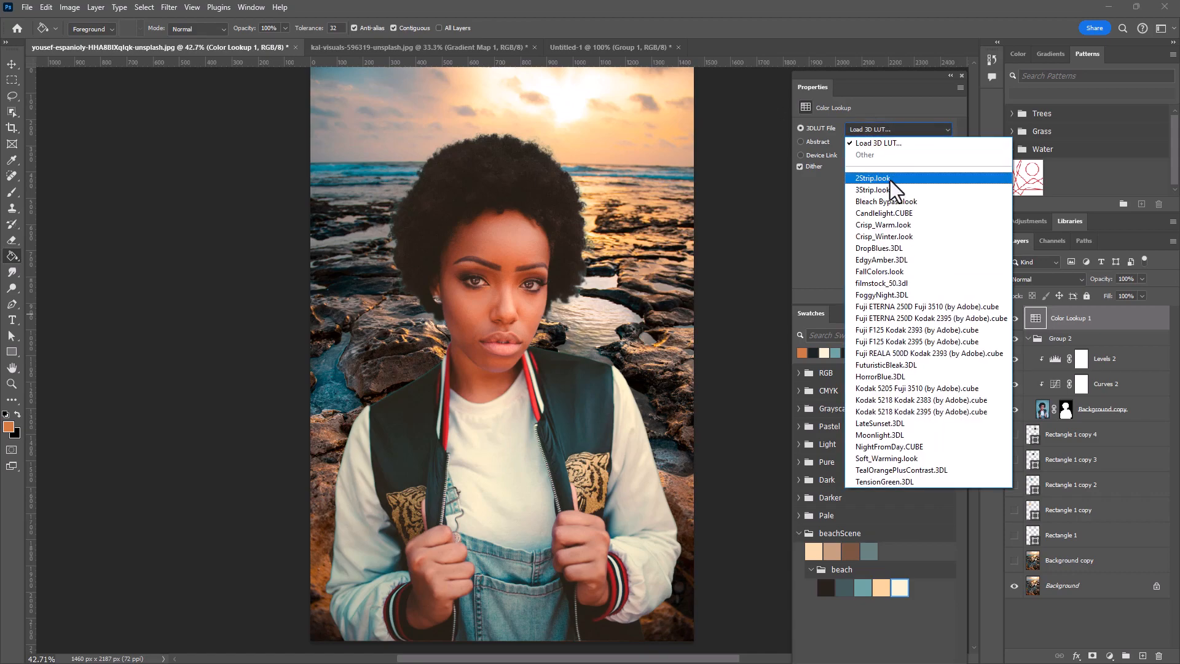
click(895, 226)
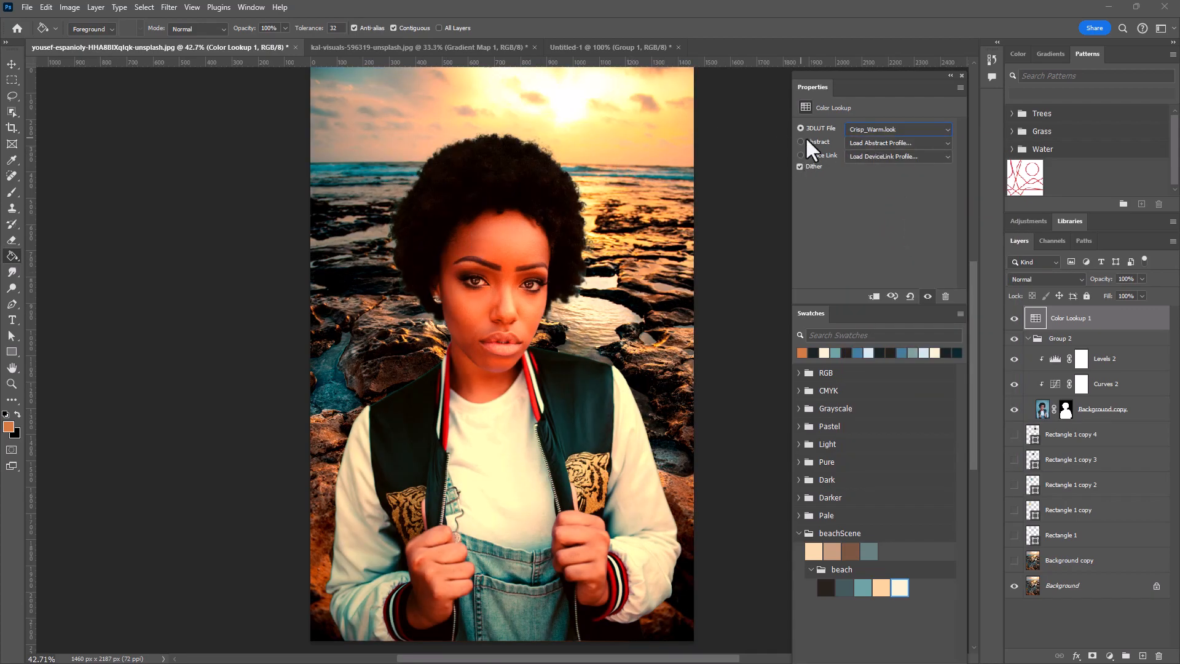
click(869, 131)
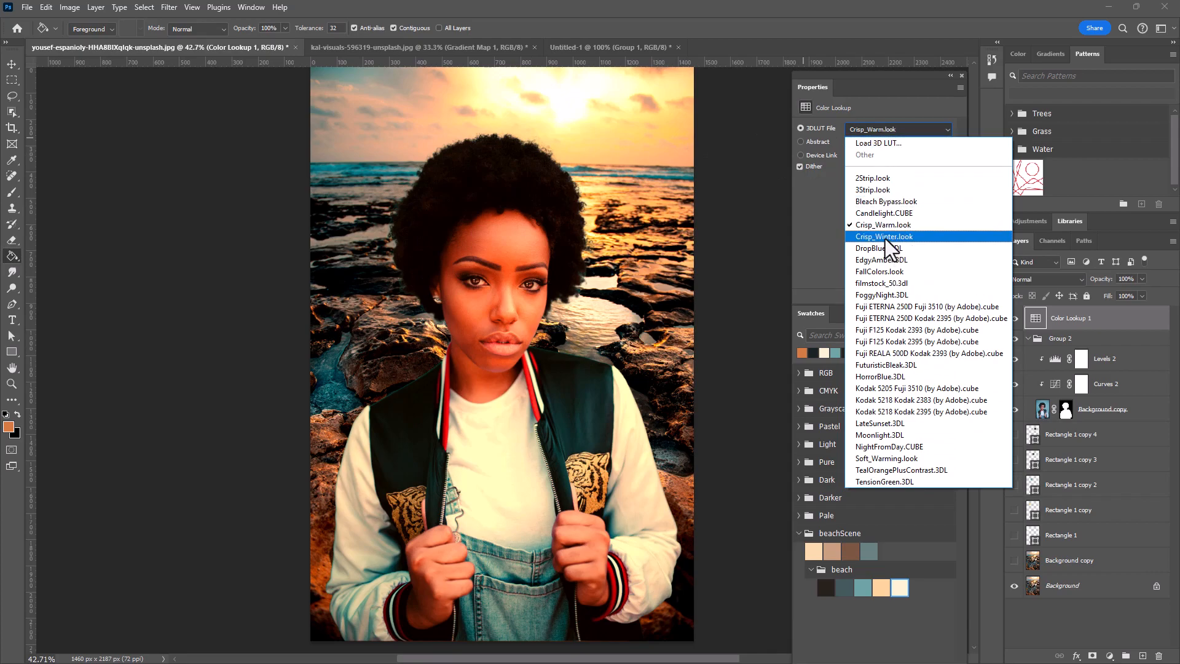
click(884, 239)
click(876, 129)
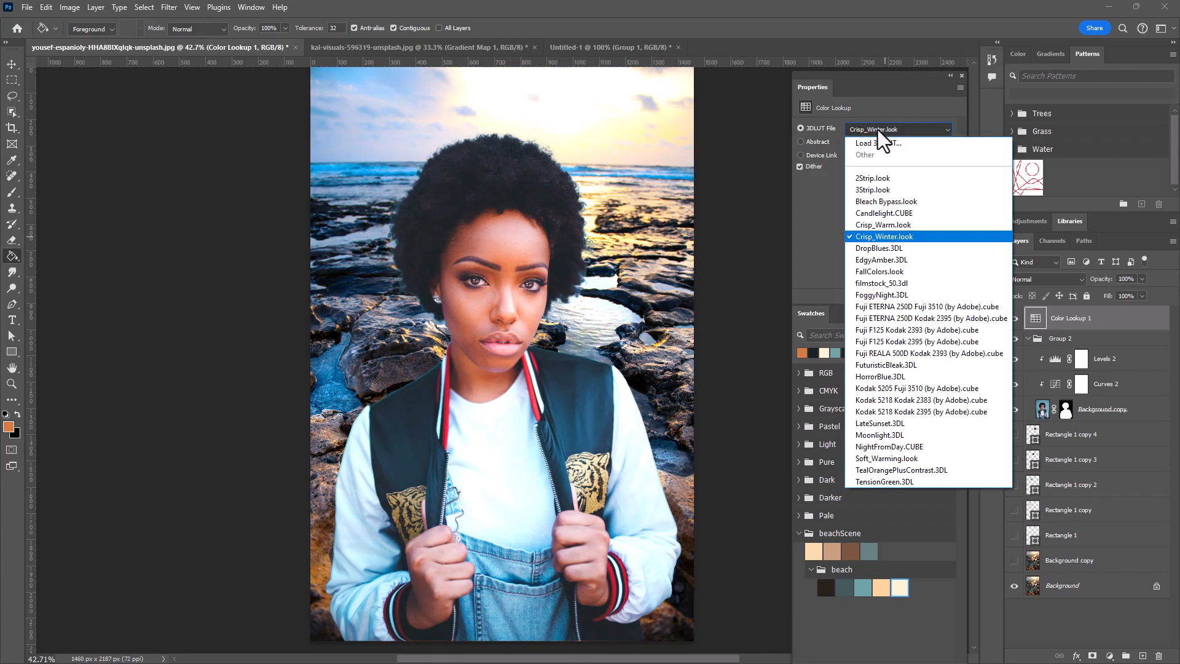
click(882, 261)
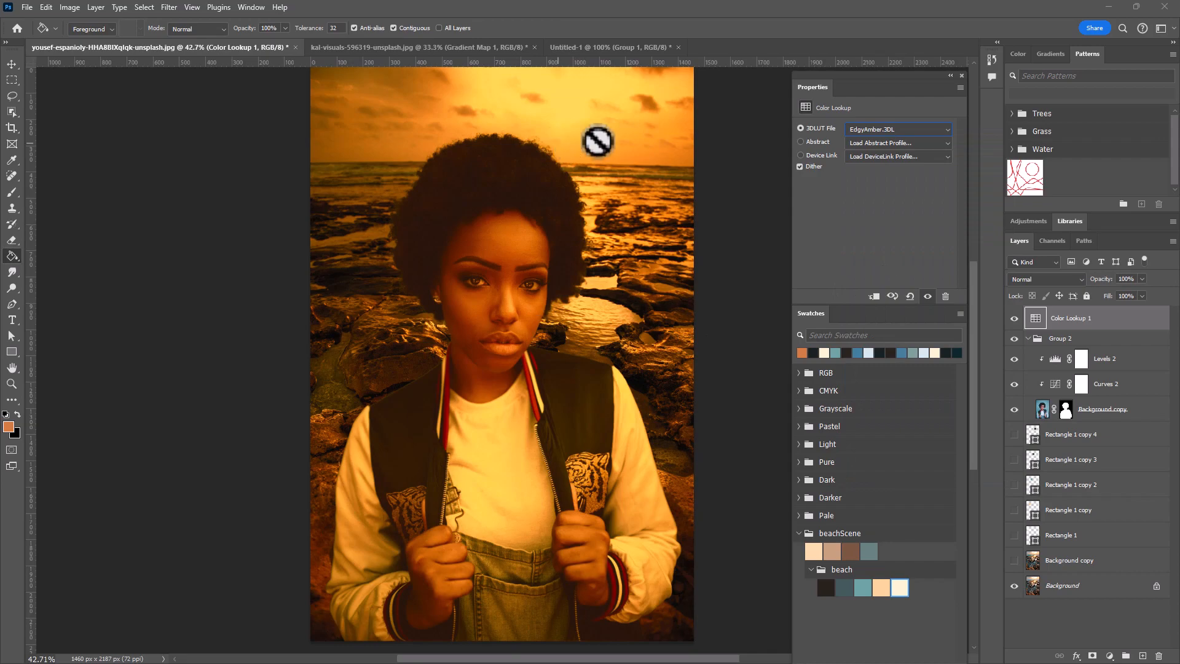
click(877, 127)
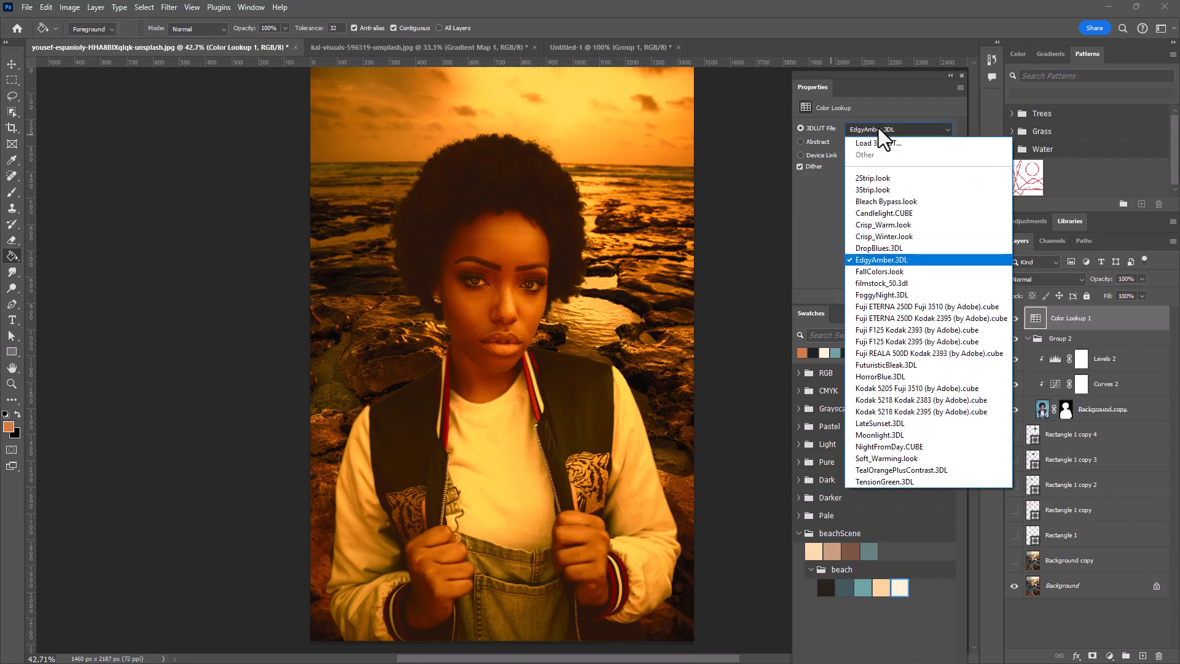
click(897, 202)
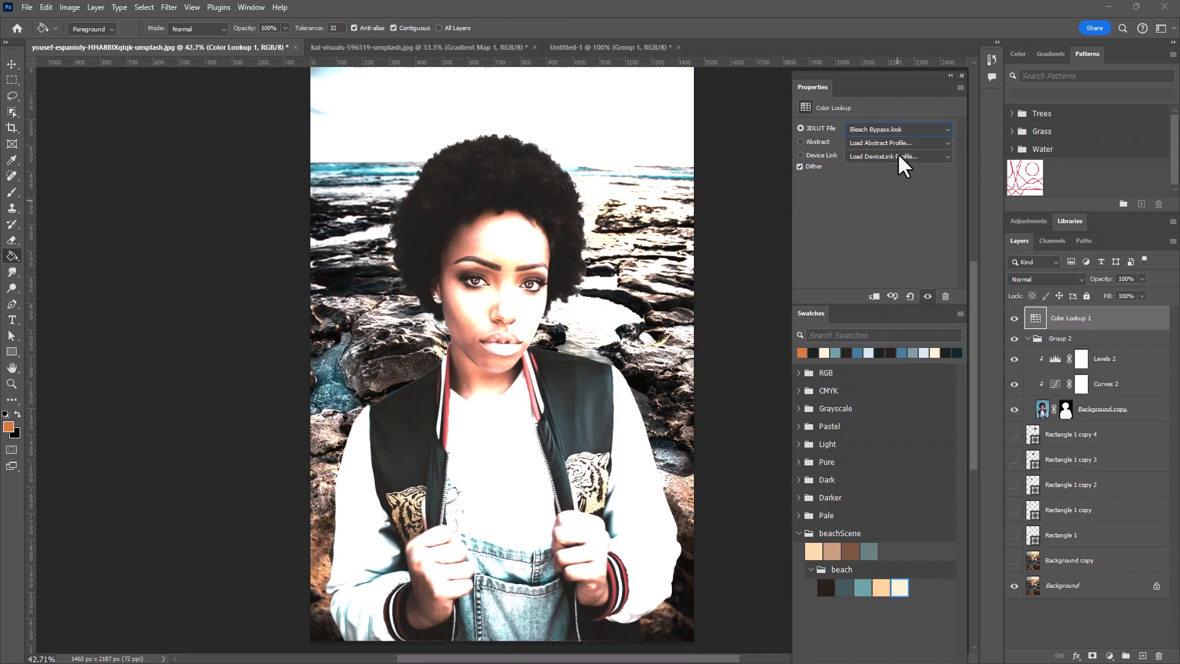
click(894, 130)
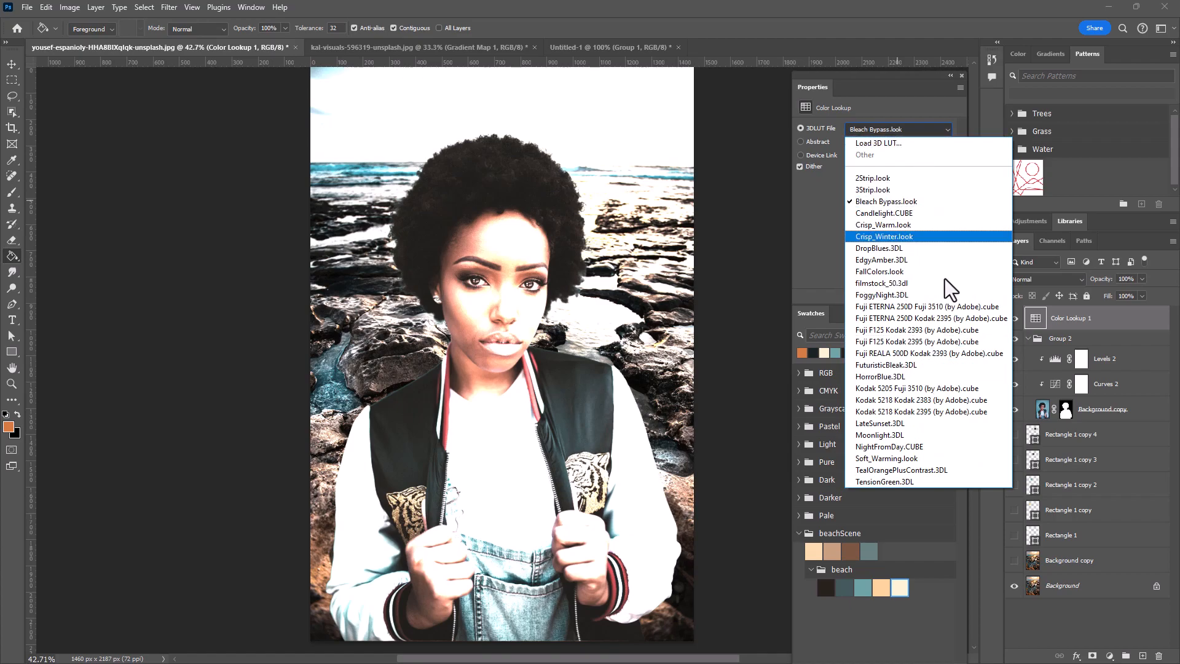
click(919, 424)
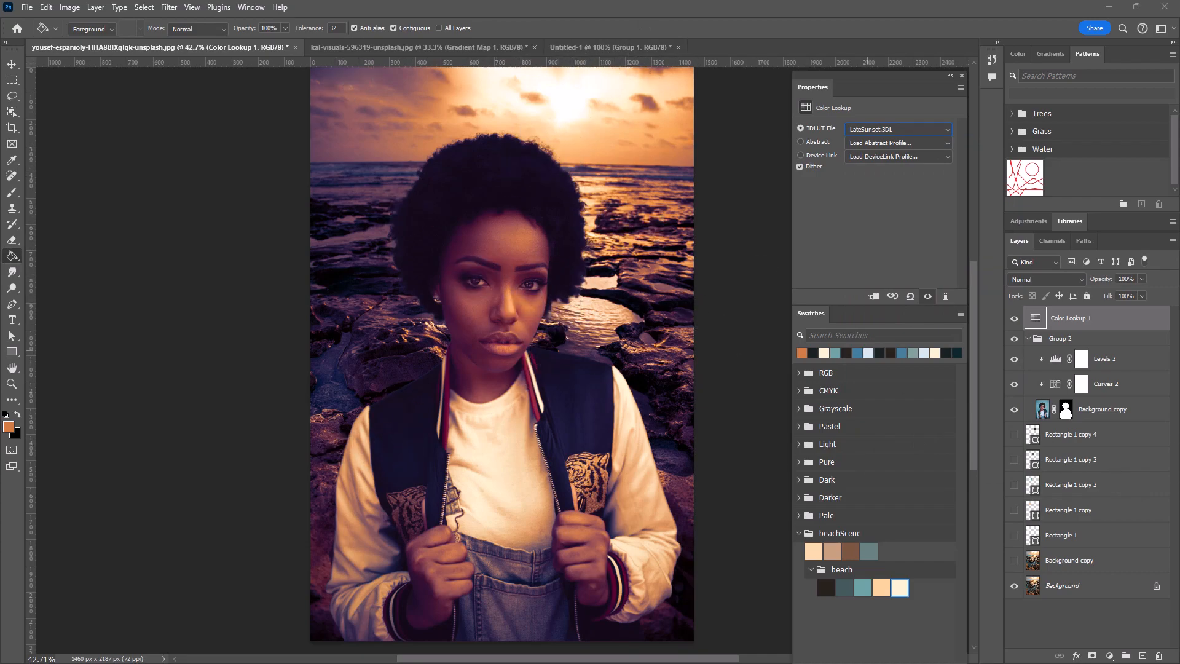
Try the LateSunset lookup at about 46% opacity, and return the layer to 100%.
click(1142, 277)
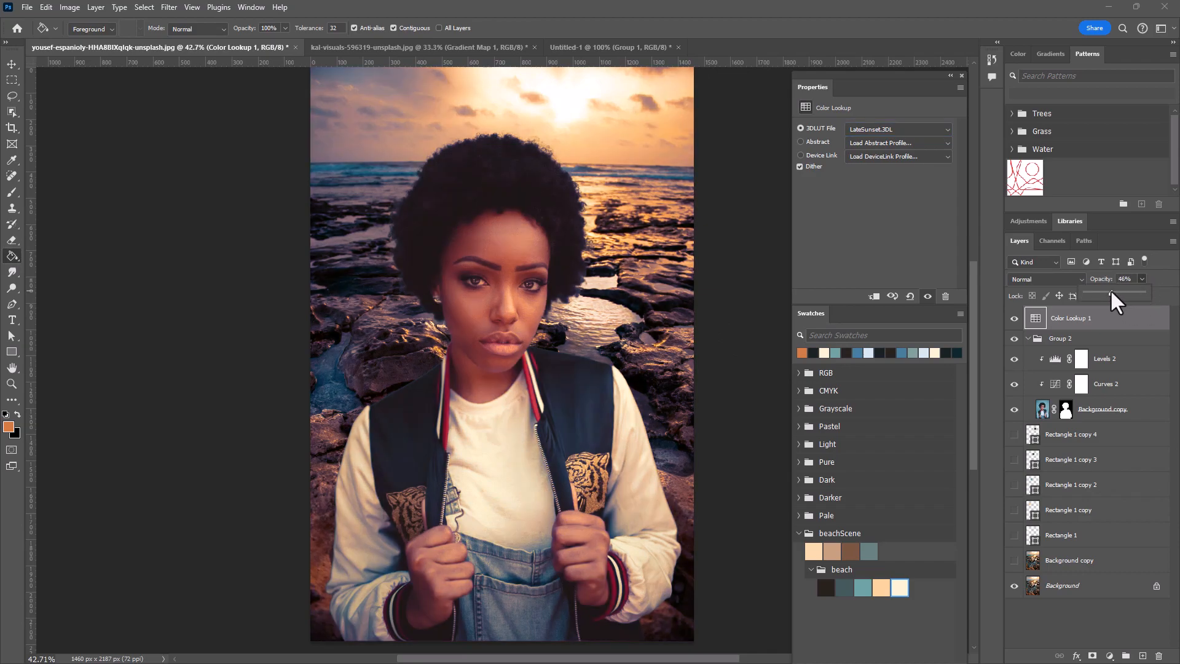
drag(1105, 293, 1102, 299)
drag(1107, 292, 1145, 297)
click(1037, 316)
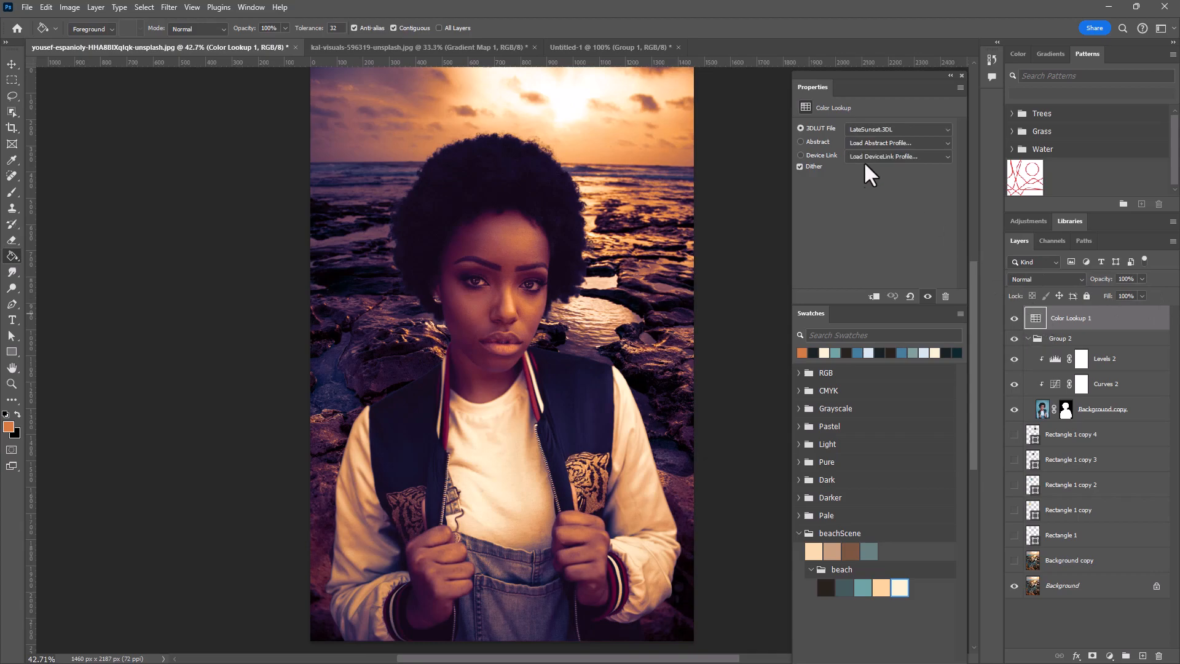
Load the custom 3D LUT beachy.CUBE from the MAT 110 web samples folder into the Color Lookup layer.
click(862, 128)
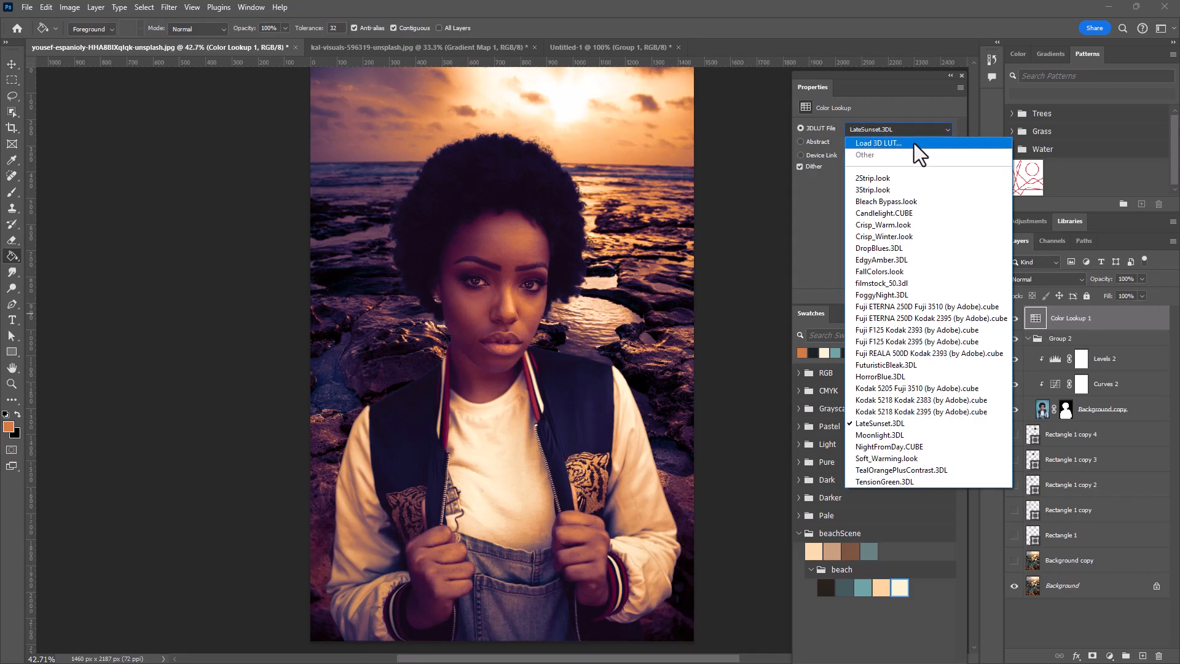
click(893, 145)
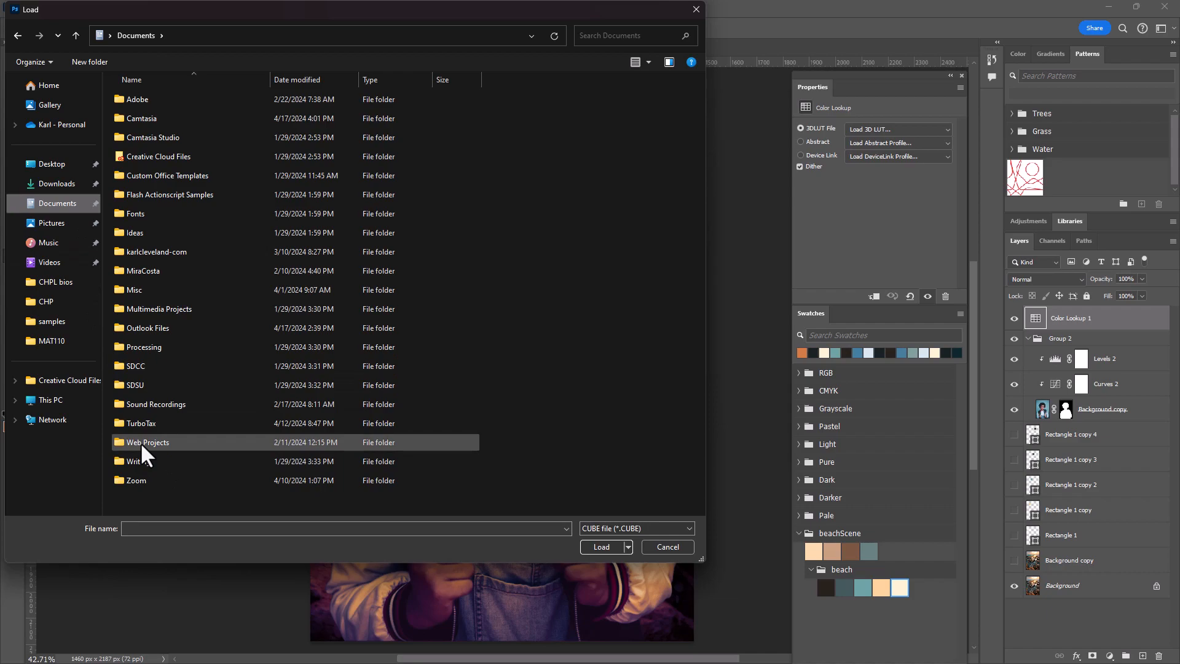
double_click(134, 268)
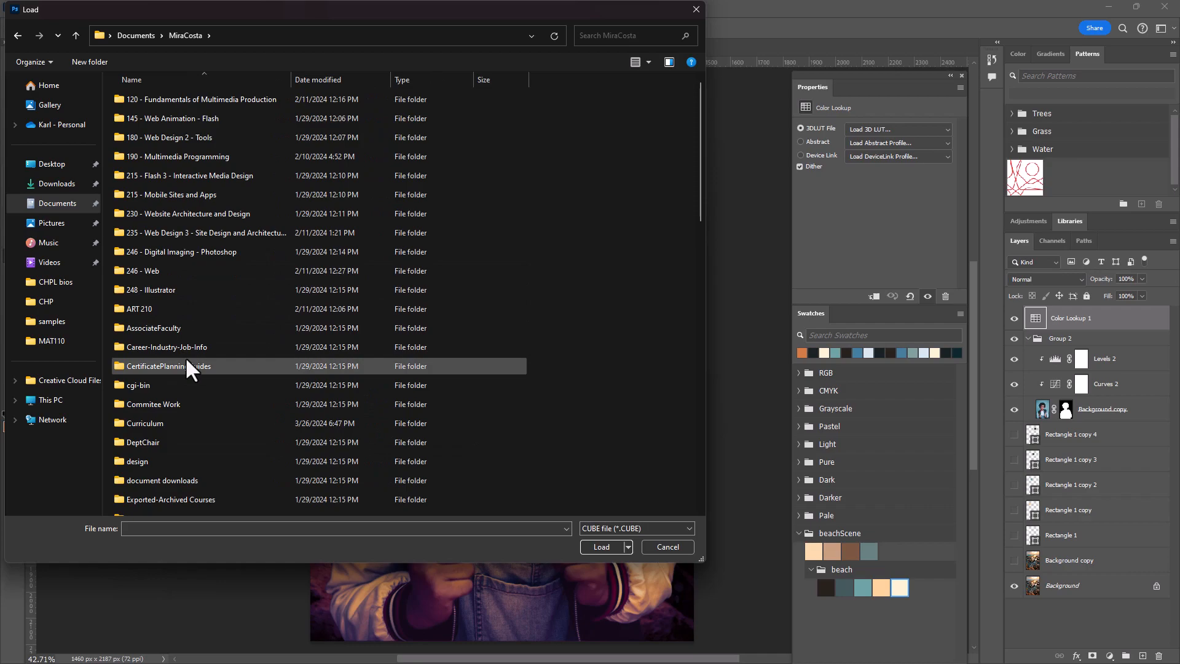
scroll(186, 362, down, 8)
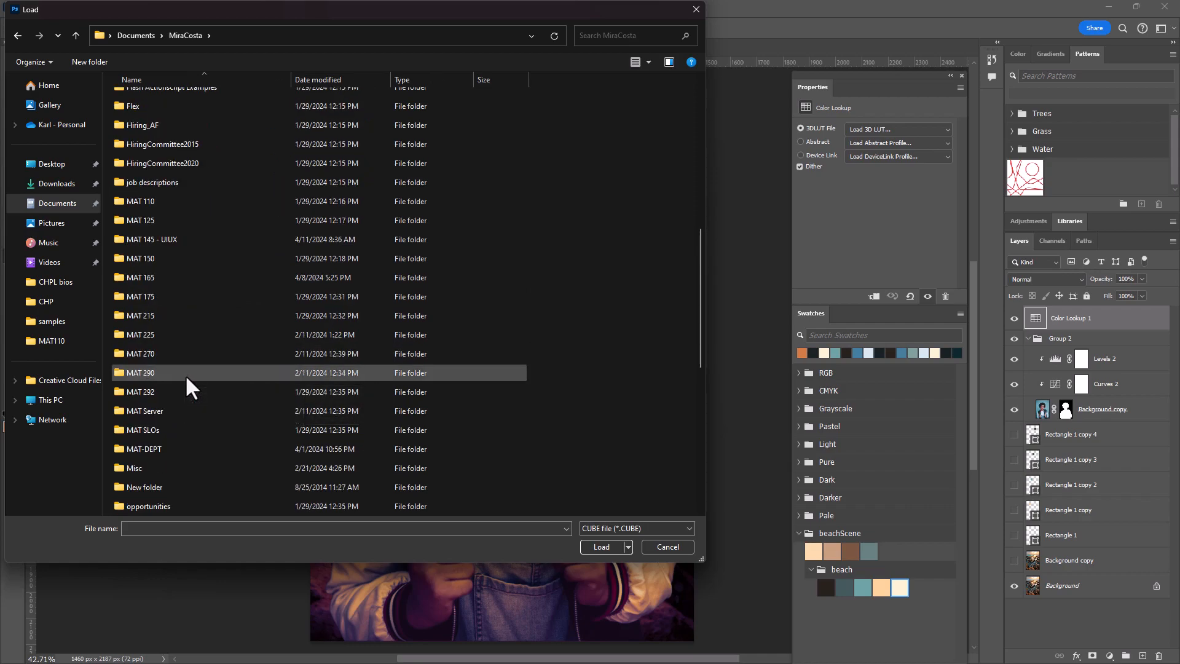
double_click(142, 203)
double_click(136, 212)
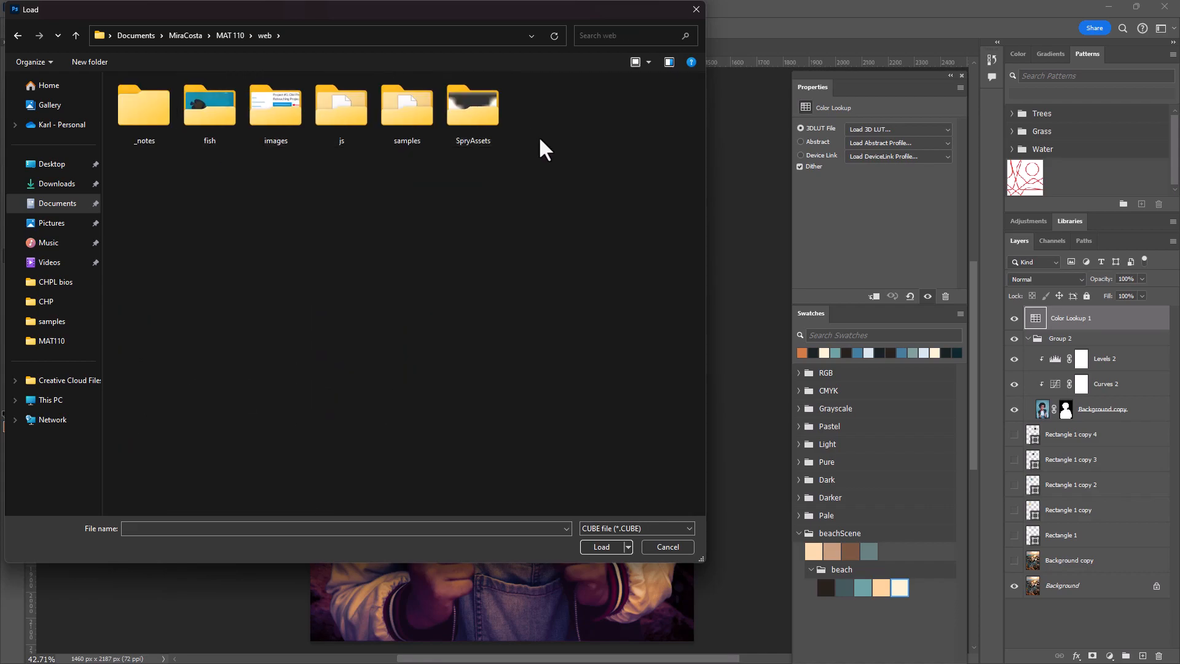
double_click(408, 129)
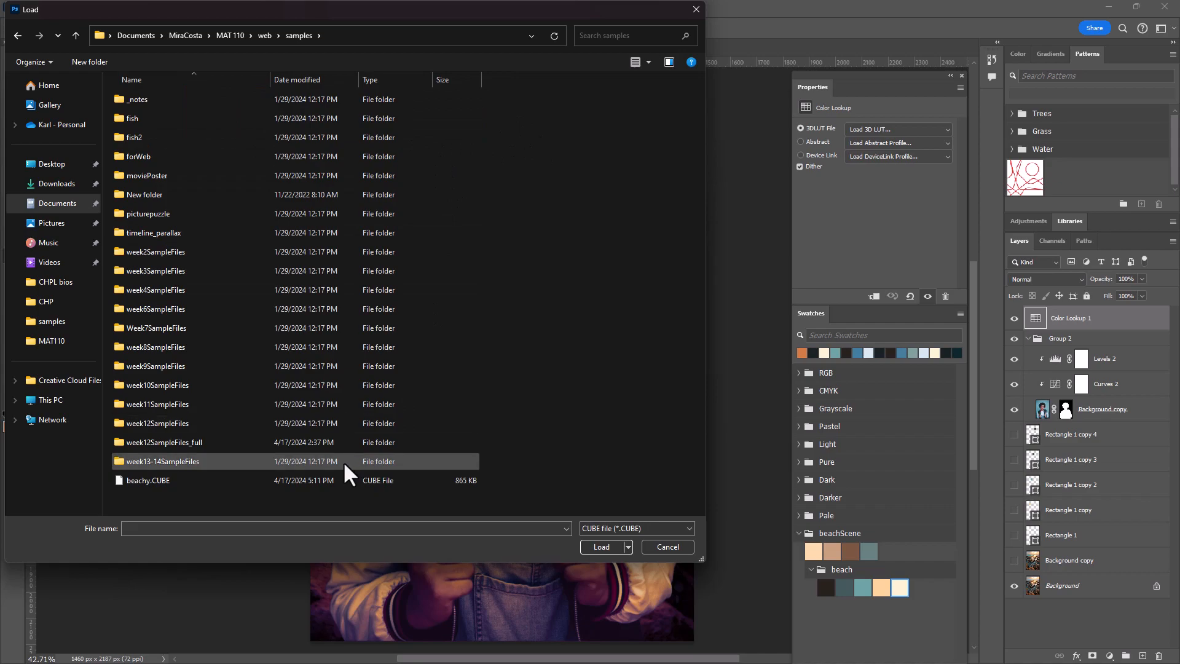
click(156, 480)
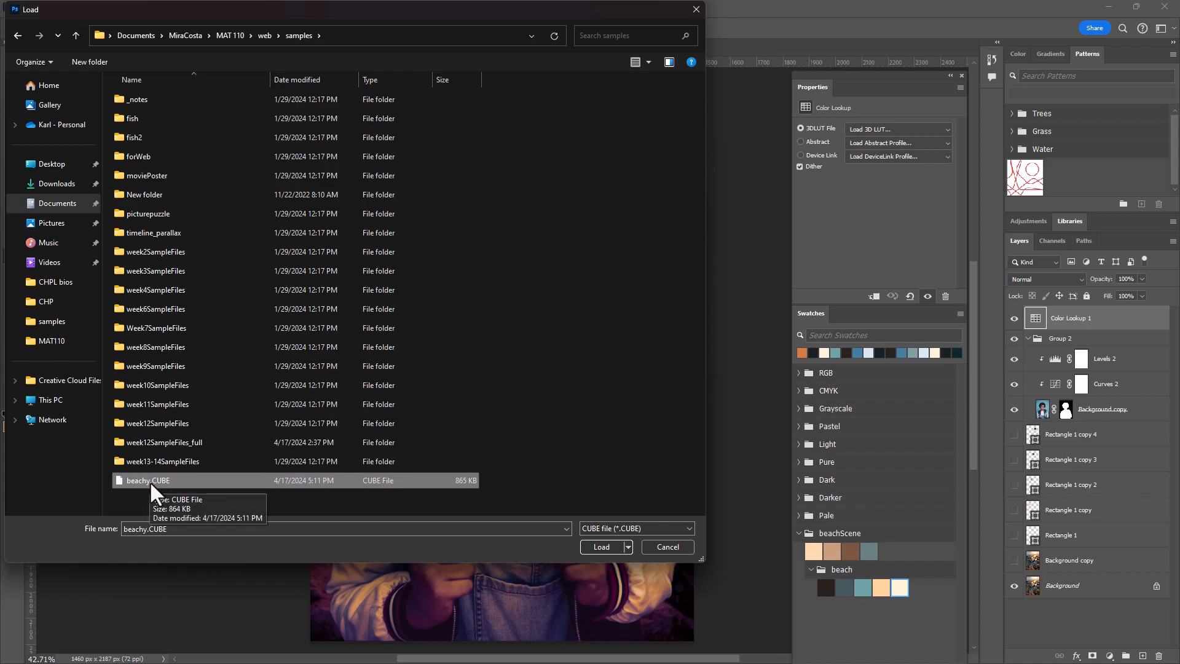
click(599, 546)
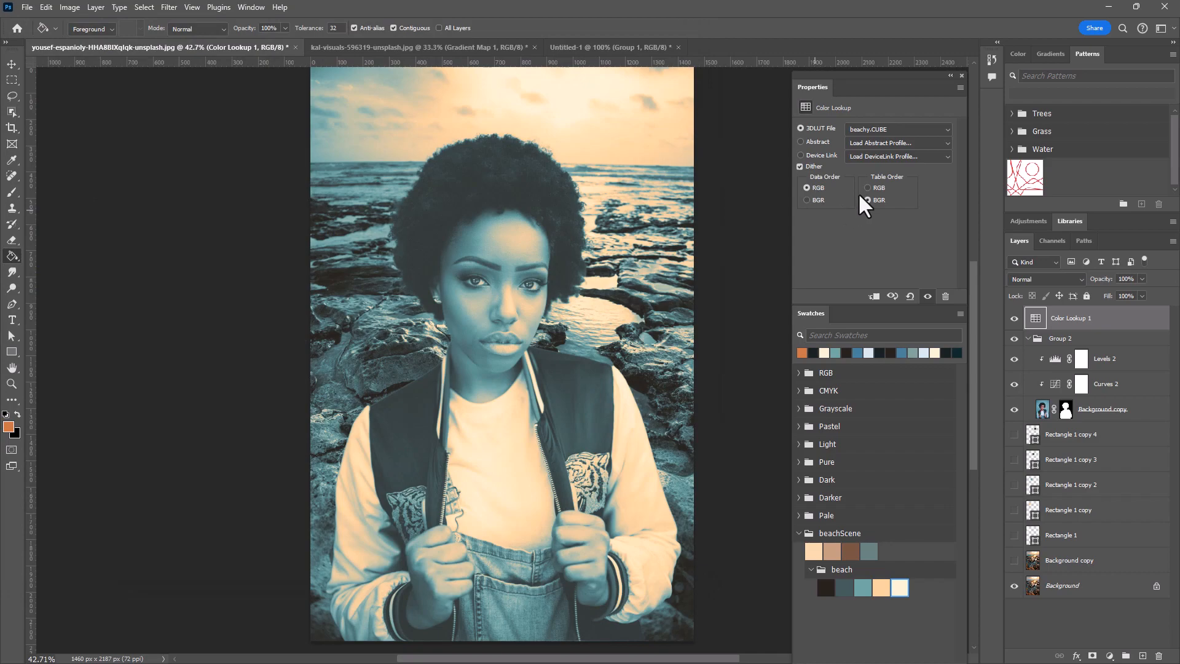
Compare the composite with and without Color Lookup 1, try the layer at 30% opacity, and restore it to 100%.
click(1014, 319)
click(1014, 318)
click(1142, 279)
drag(1130, 293, 1113, 293)
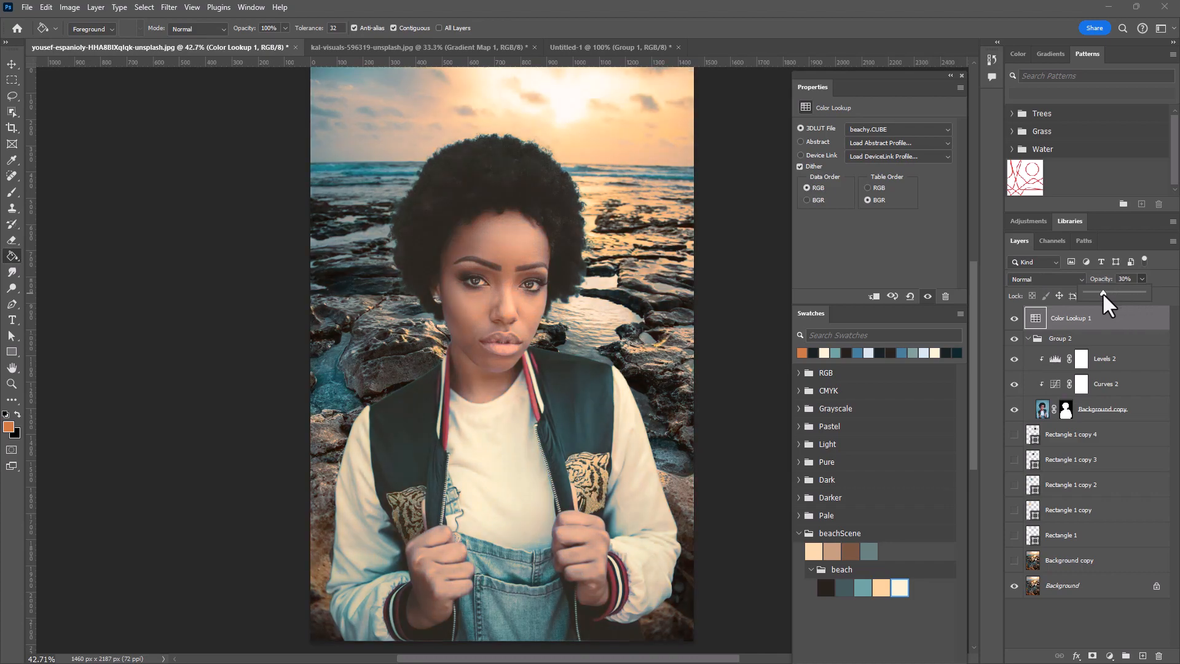
drag(1102, 293, 1171, 293)
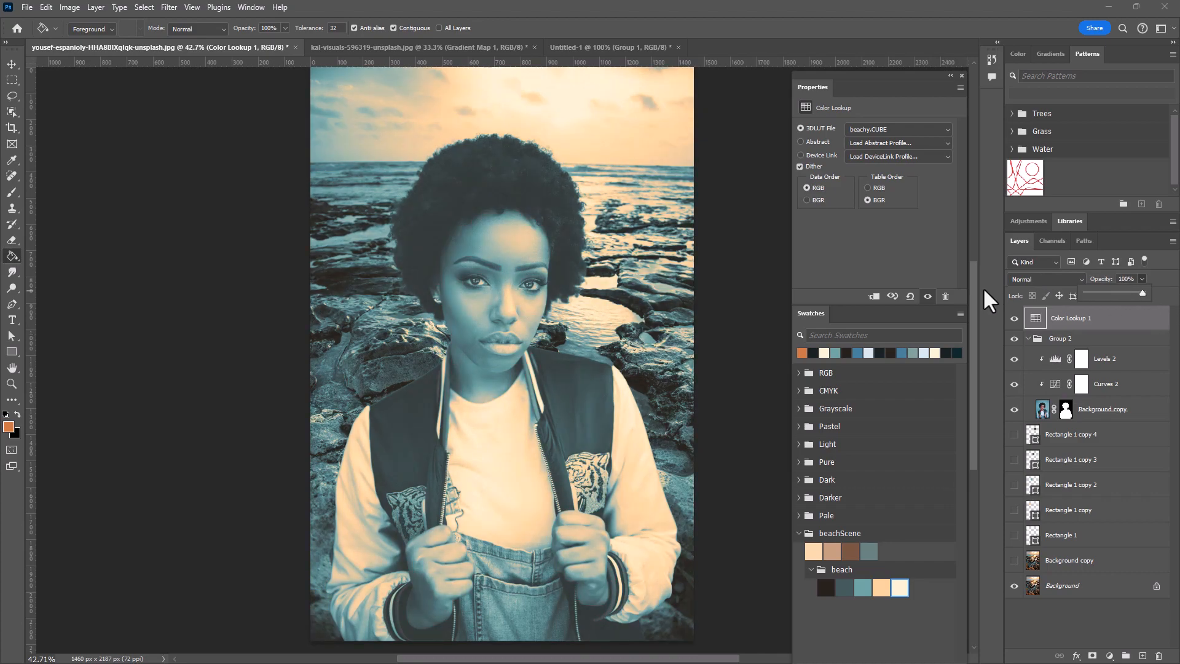
Set Color Lookup 1 to the Soft Light blend mode and compare the composite with and without the layer.
click(1030, 278)
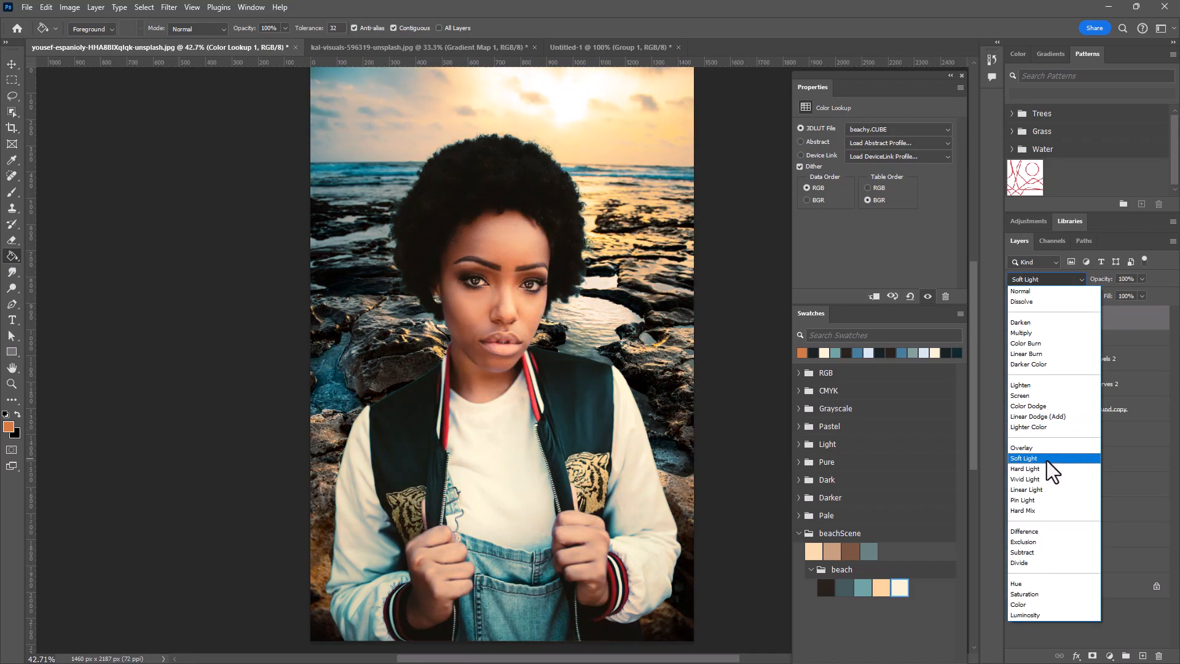
click(1045, 459)
click(1015, 318)
click(1014, 319)
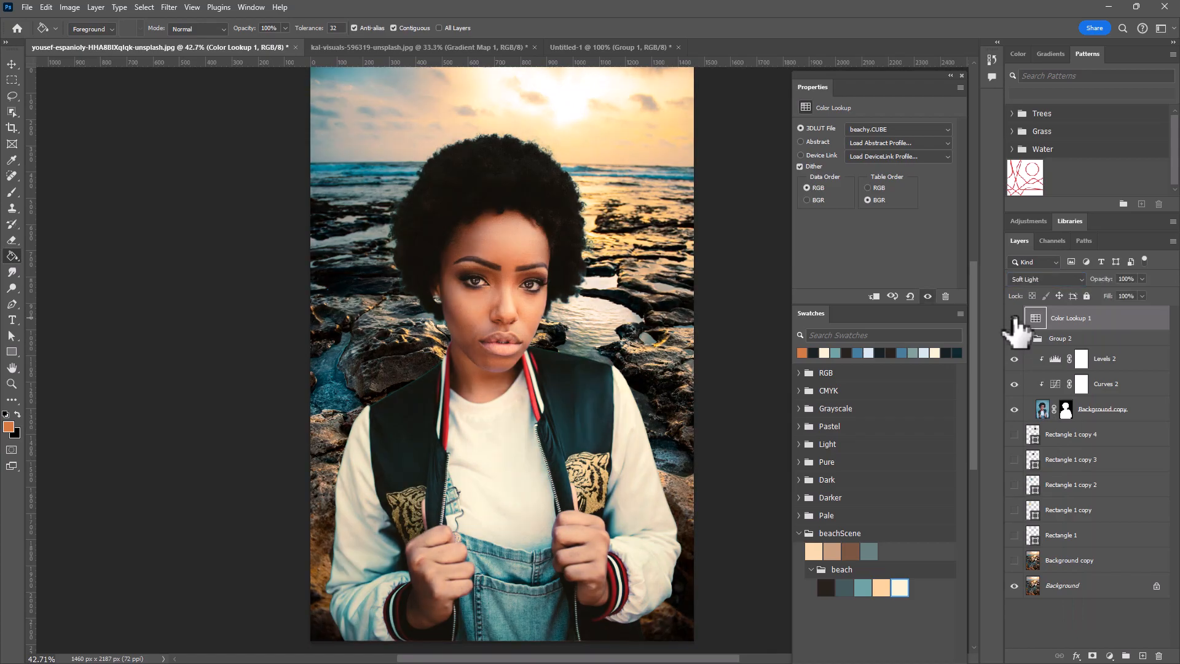
click(1015, 318)
click(1014, 318)
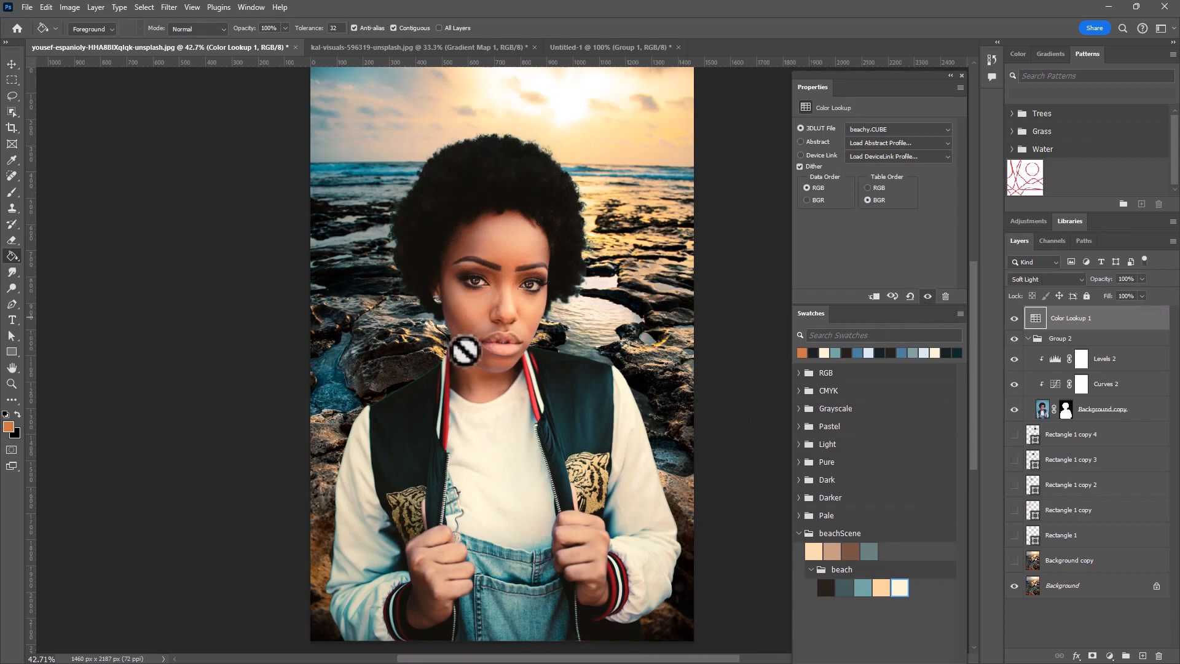
Set Color Lookup 1's opacity to 40% and compare the composite with and without the layer.
click(1141, 280)
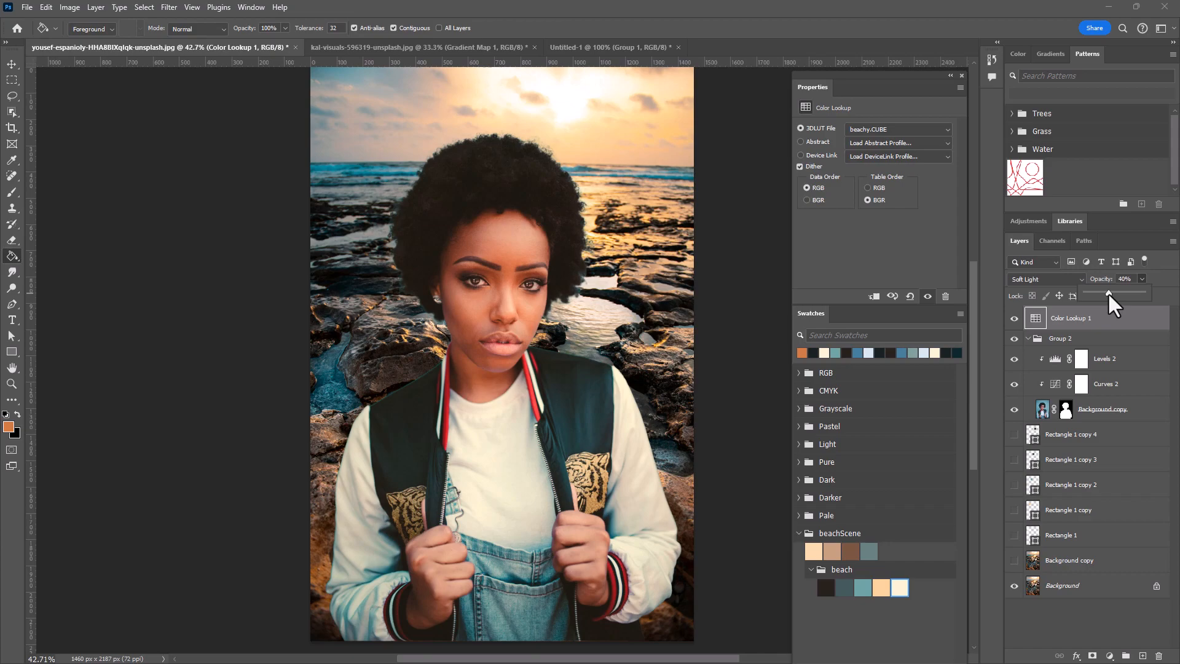
click(1014, 318)
click(1014, 318)
click(1013, 322)
click(1014, 319)
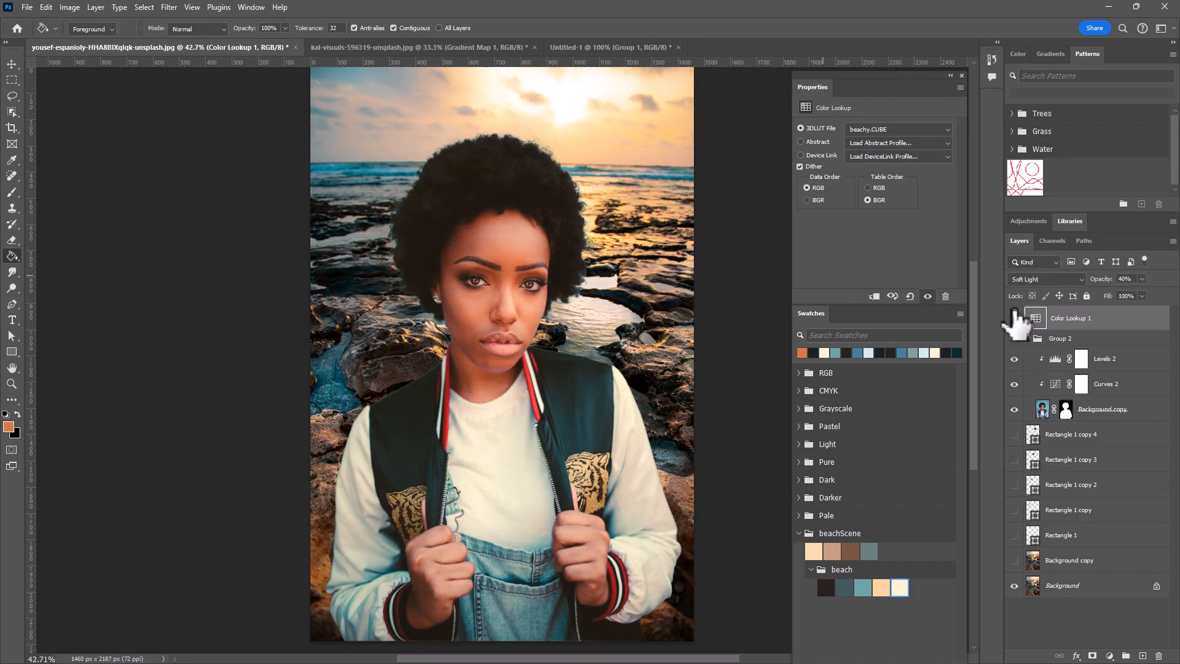
Compare the composite with Color Lookup 1, Levels 2 and Curves 2 all hidden, and show the three layers again.
click(1014, 318)
drag(1014, 358, 1014, 384)
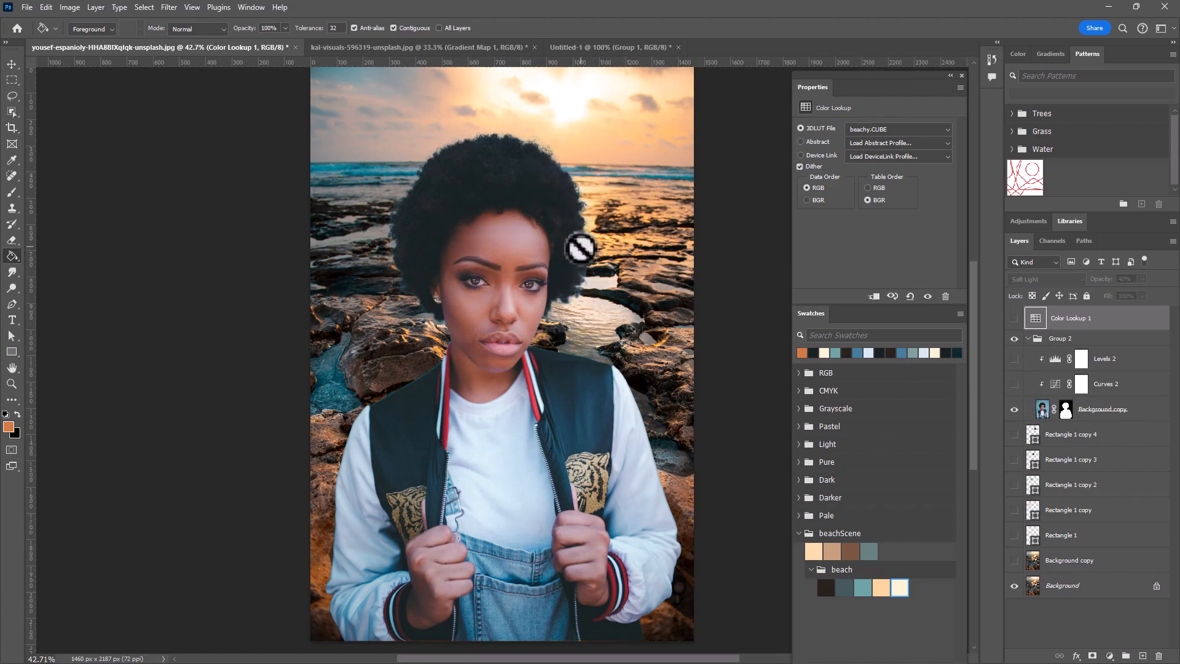
click(1014, 358)
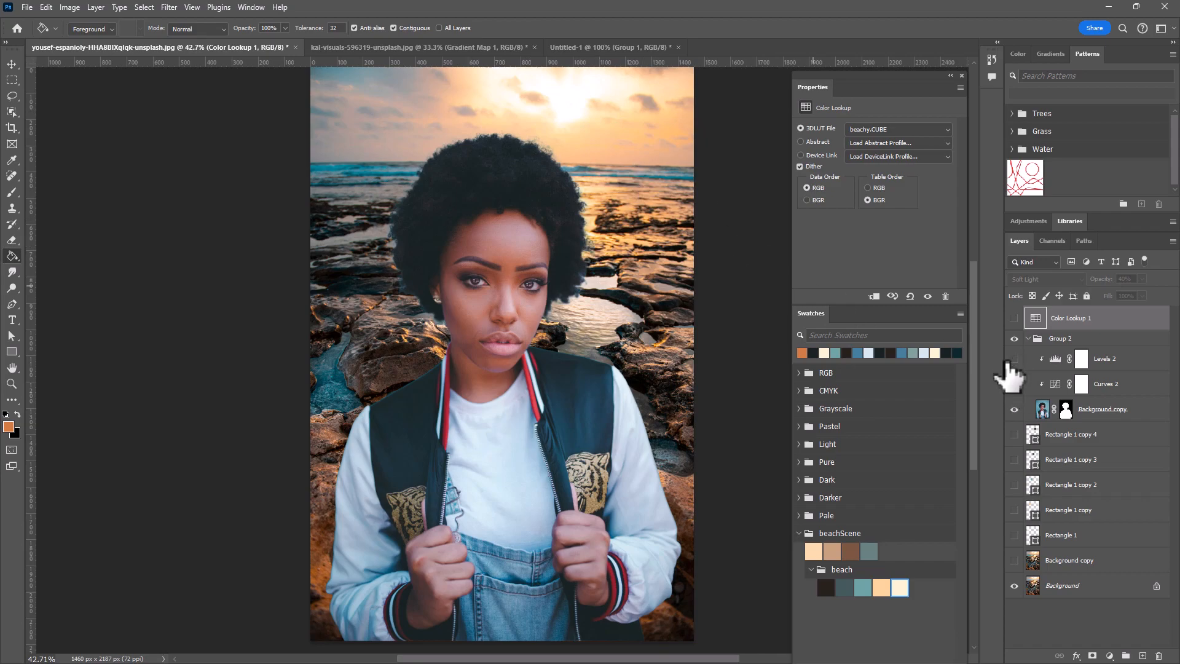
click(1014, 318)
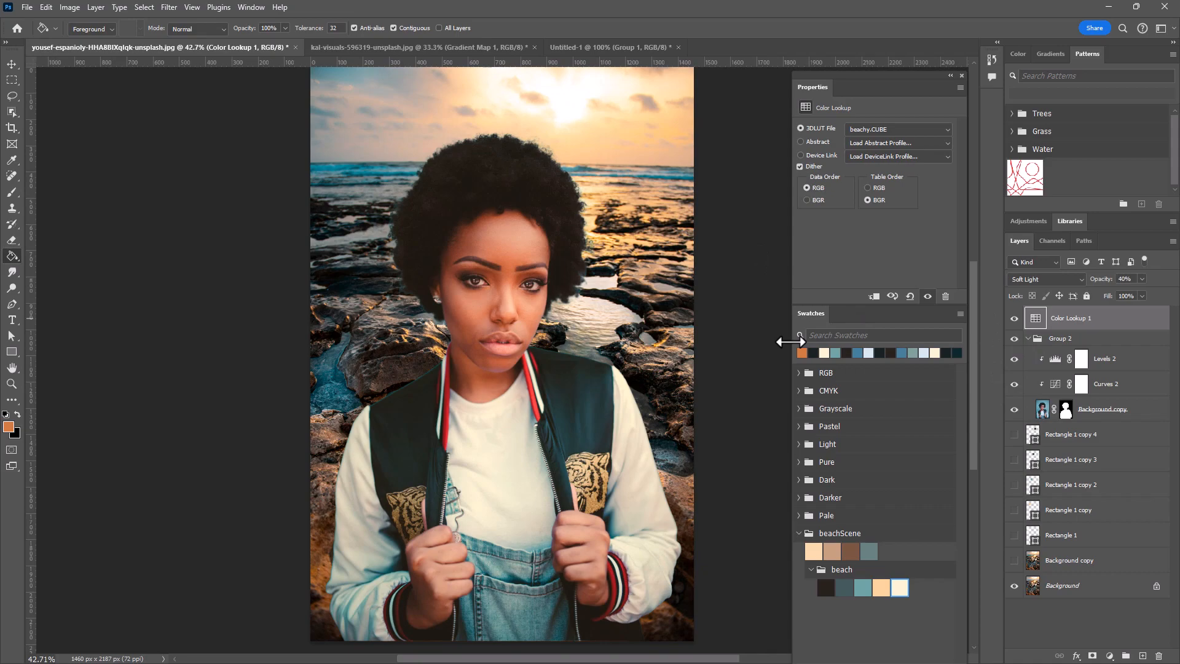